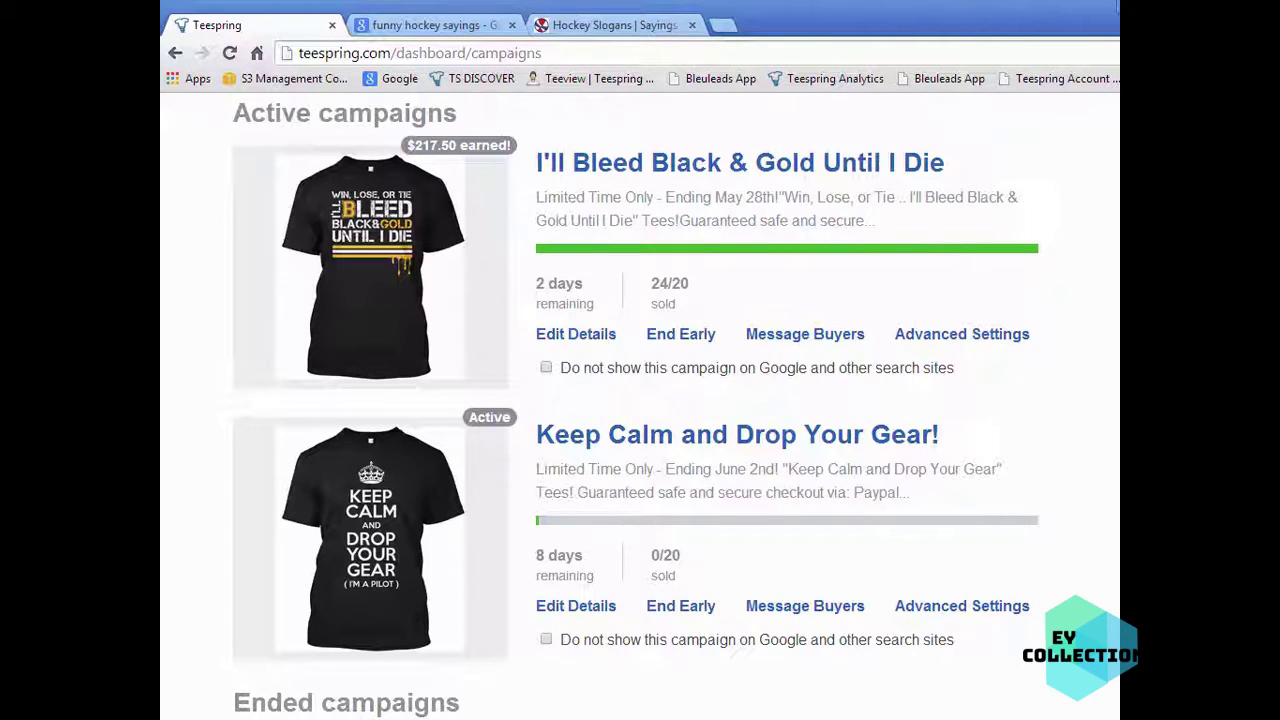
# - Open the "Keep Calm and Drop Your Gear!" campaign in a separate tab, check its description layout, and return to the campaign list
pyautogui.moveTo(1117, 6); pyautogui.dragTo(1099, 6)
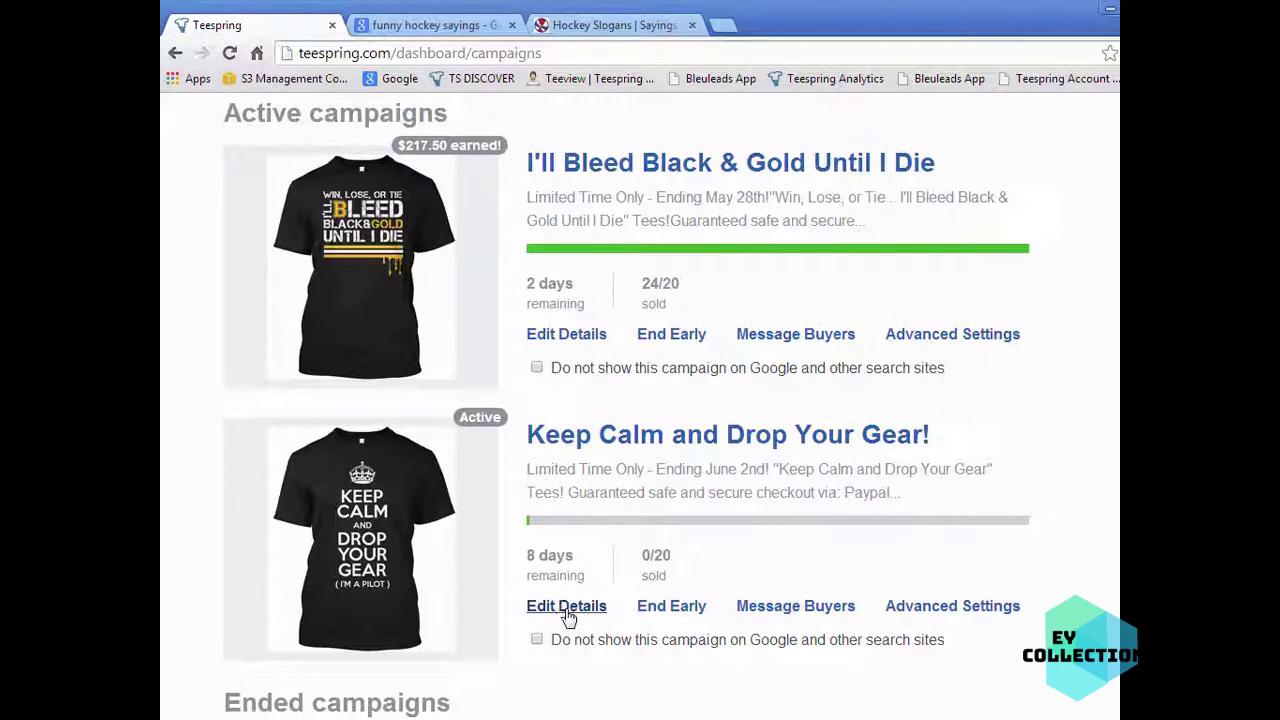
pyautogui.middleClick(728, 452)
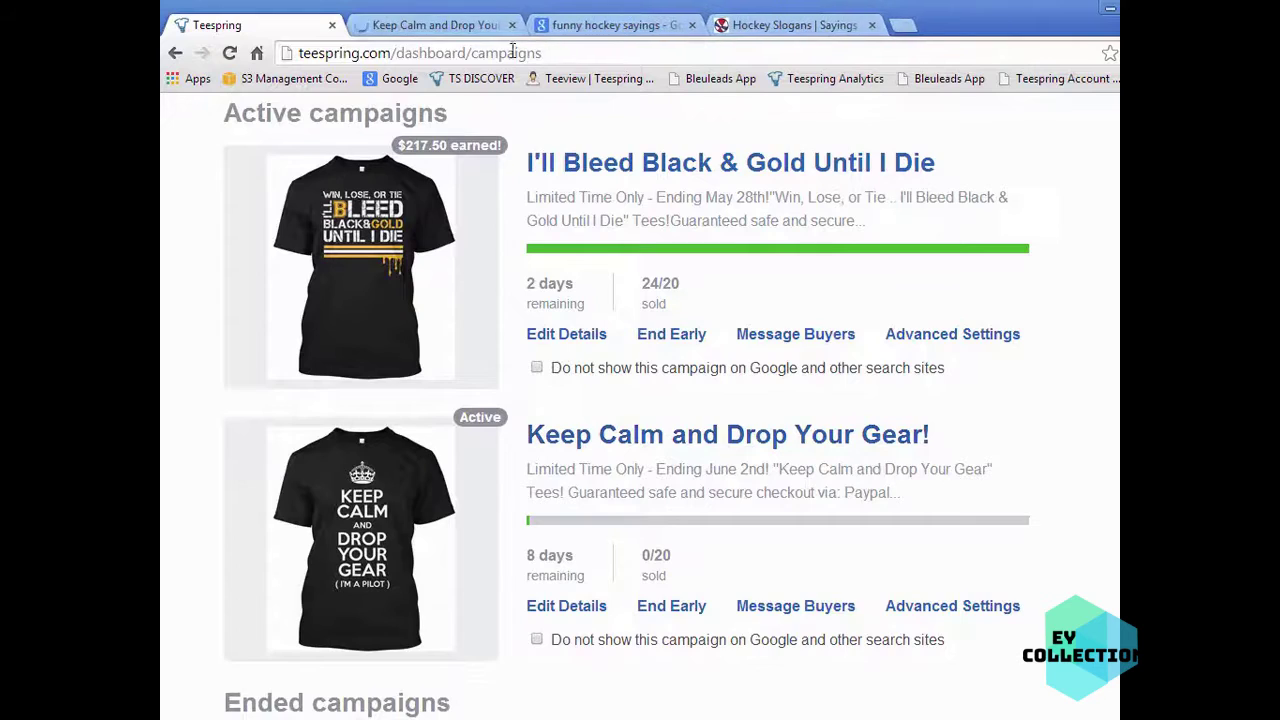
pyautogui.click(450, 28)
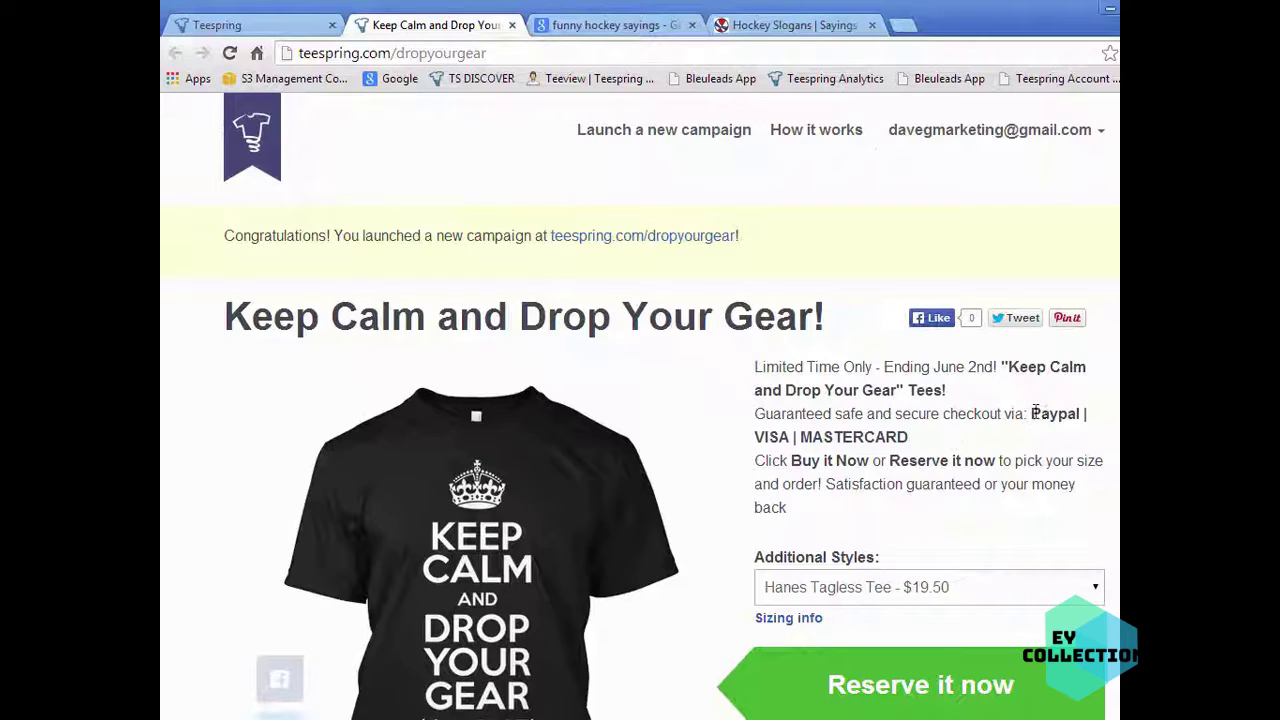
pyautogui.click(268, 27)
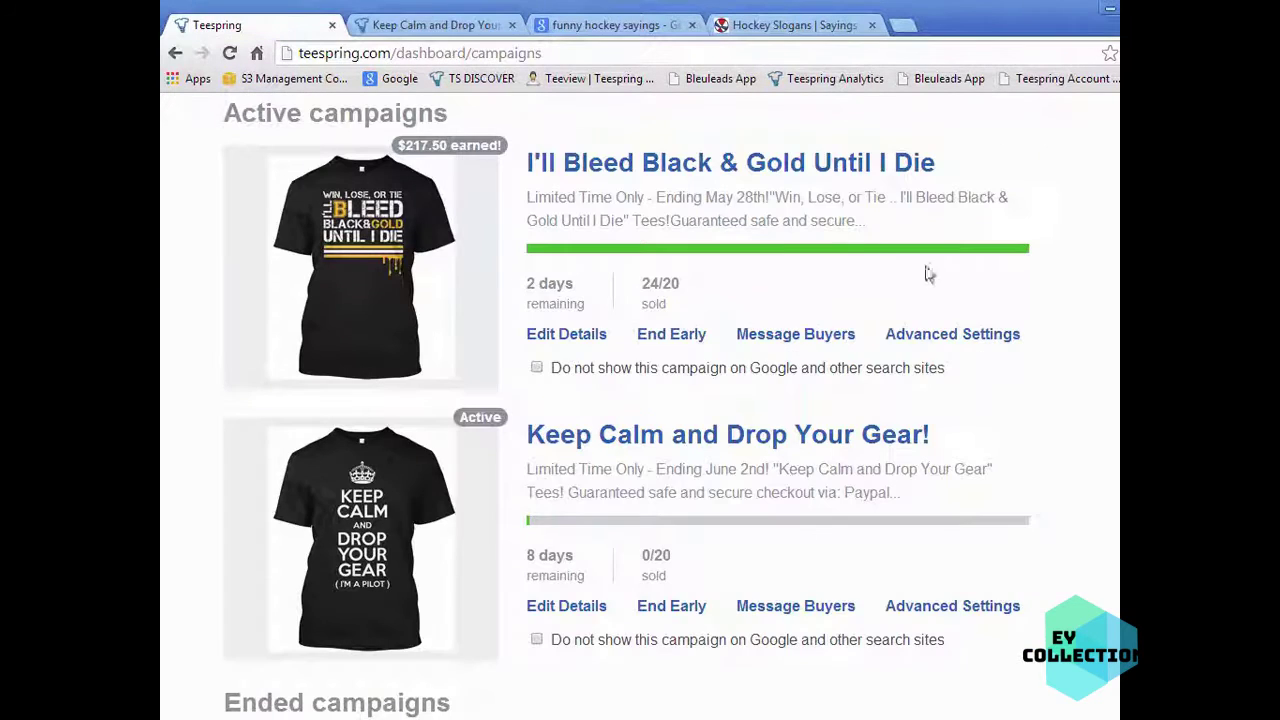
# - Edit the "Keep Calm and Drop Your Gear!" description, putting the tee name and payment methods on their own lines with blank lines between sections, and save
pyautogui.click(575, 612)
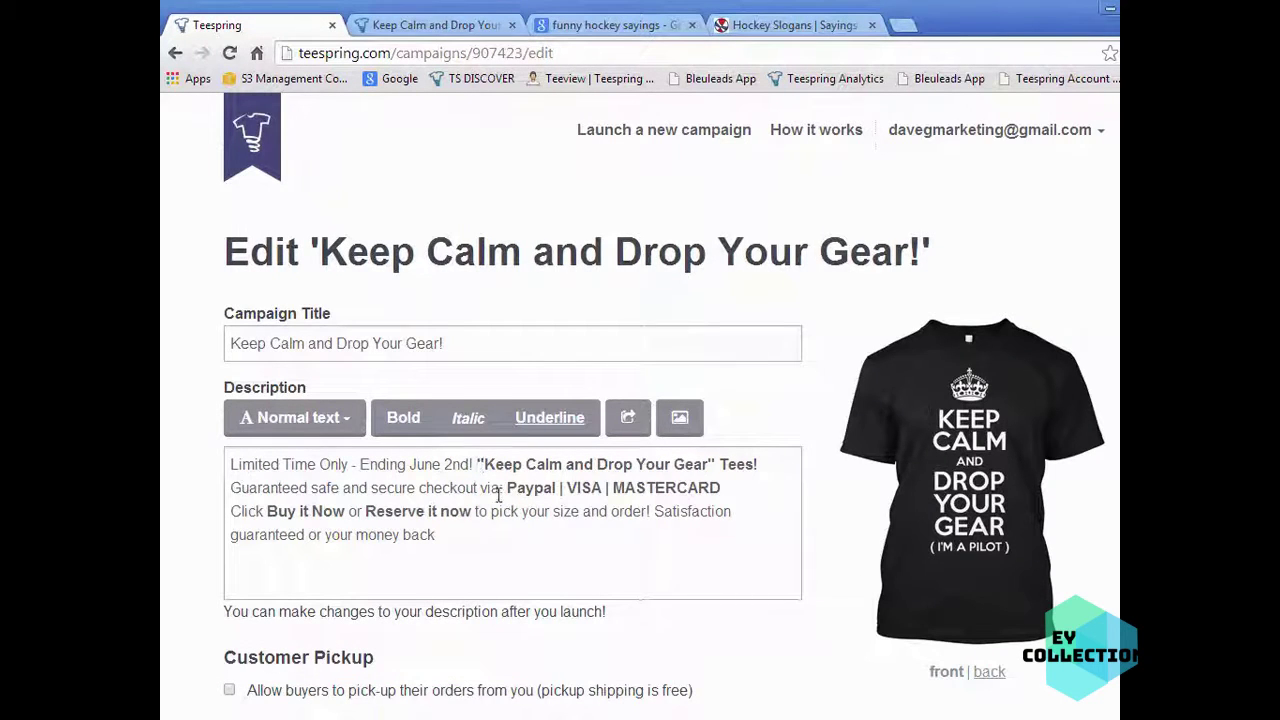
pyautogui.click(476, 464)
pyautogui.press('Return')
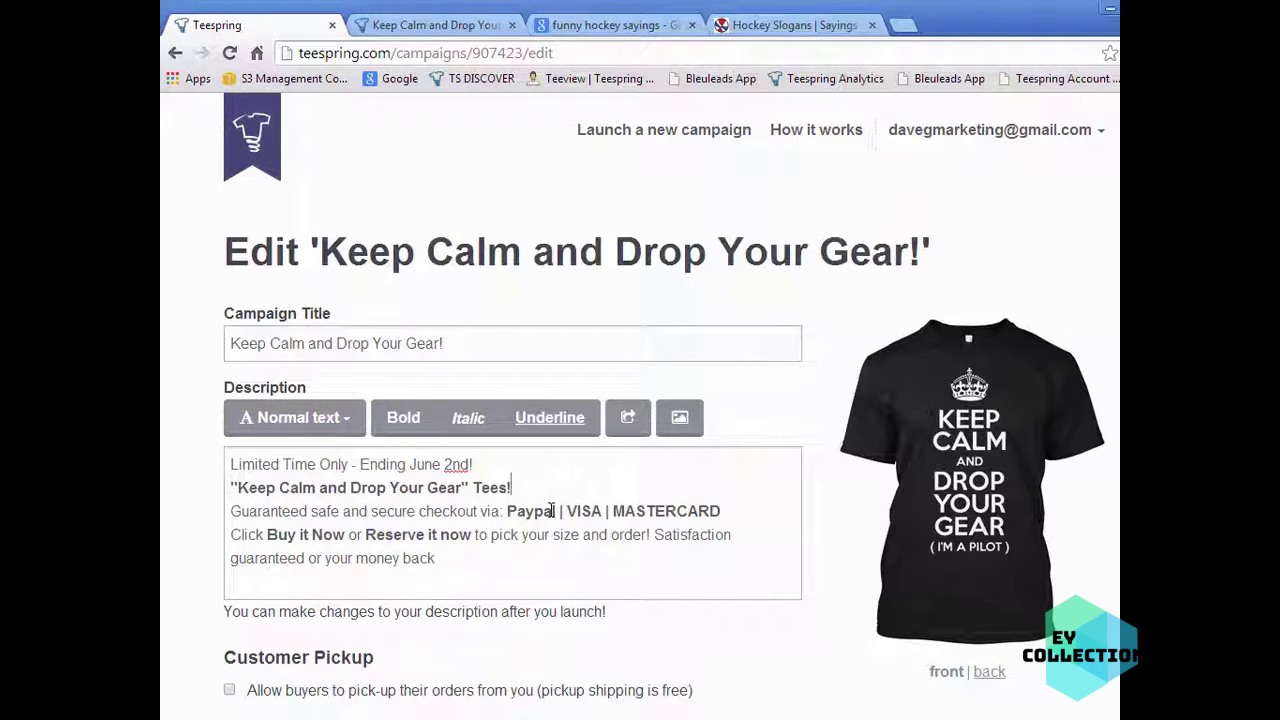
pyautogui.press('Return')
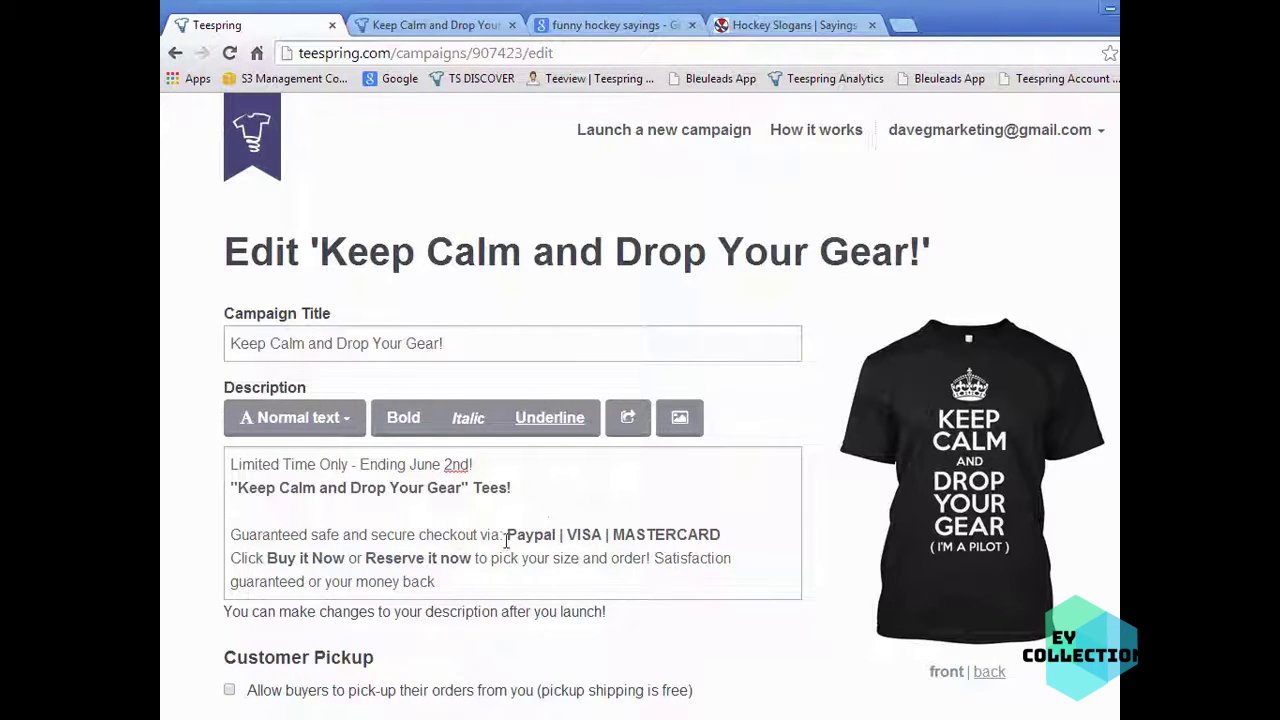
pyautogui.press('Return')
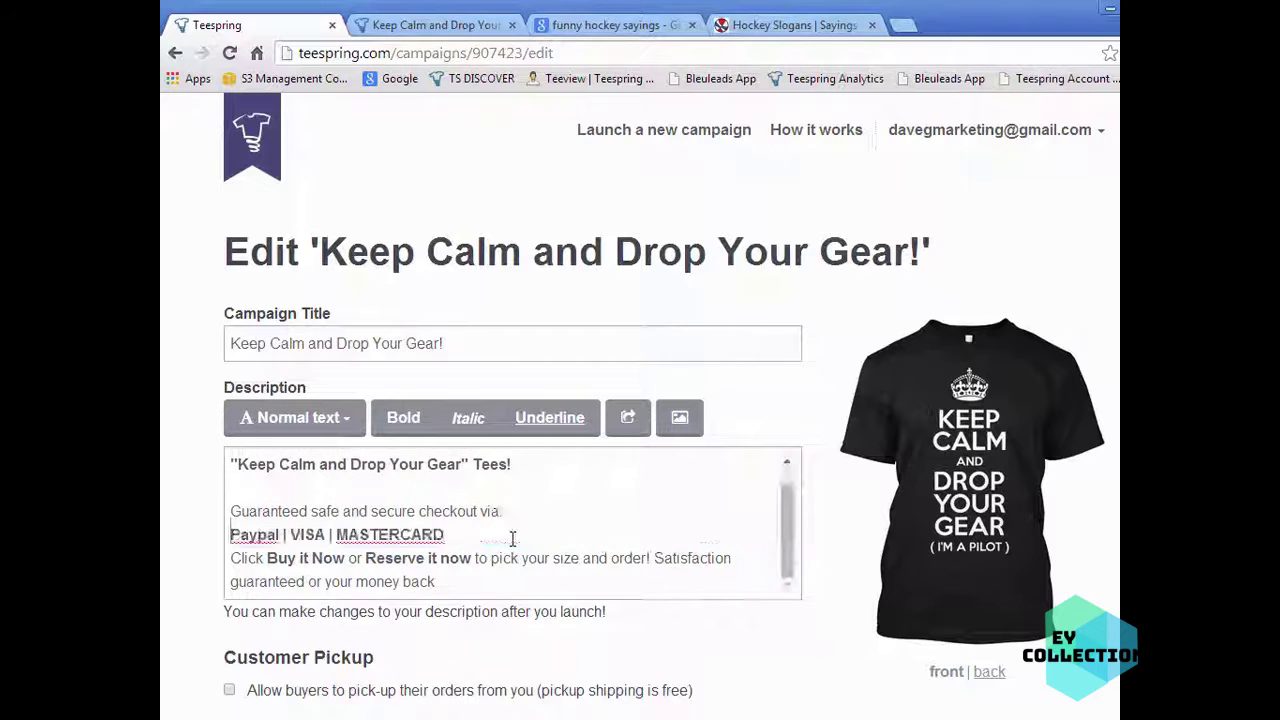
pyautogui.press('Return')
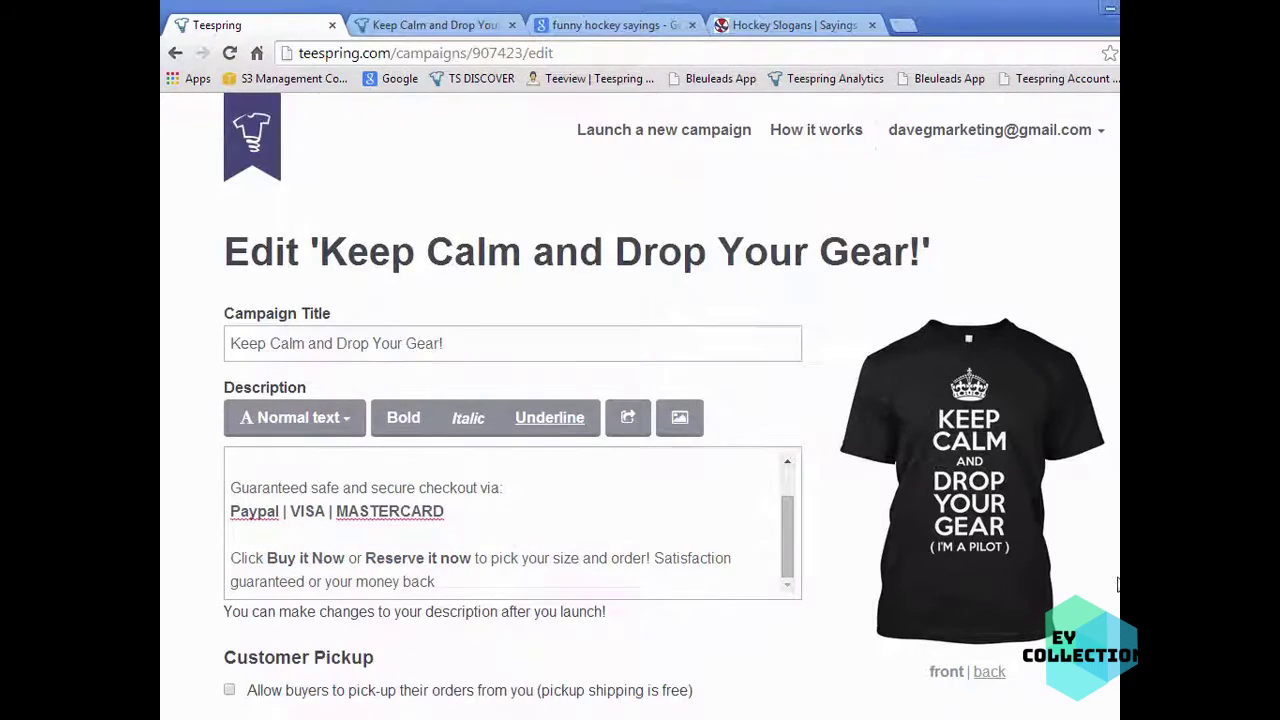
pyautogui.scroll(-1, 1099, 598)
pyautogui.click(357, 654)
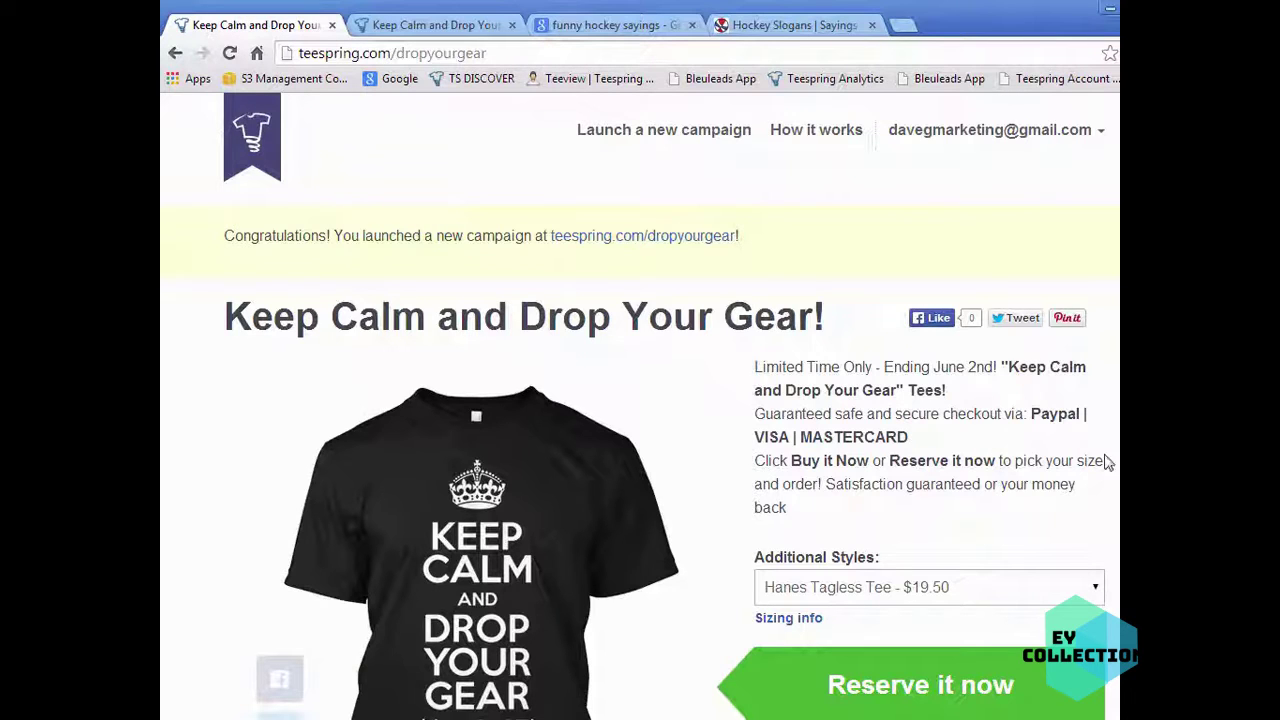
# - Reload the campaign page and examine how the description and its line breaks are displayed
pyautogui.click(229, 52)
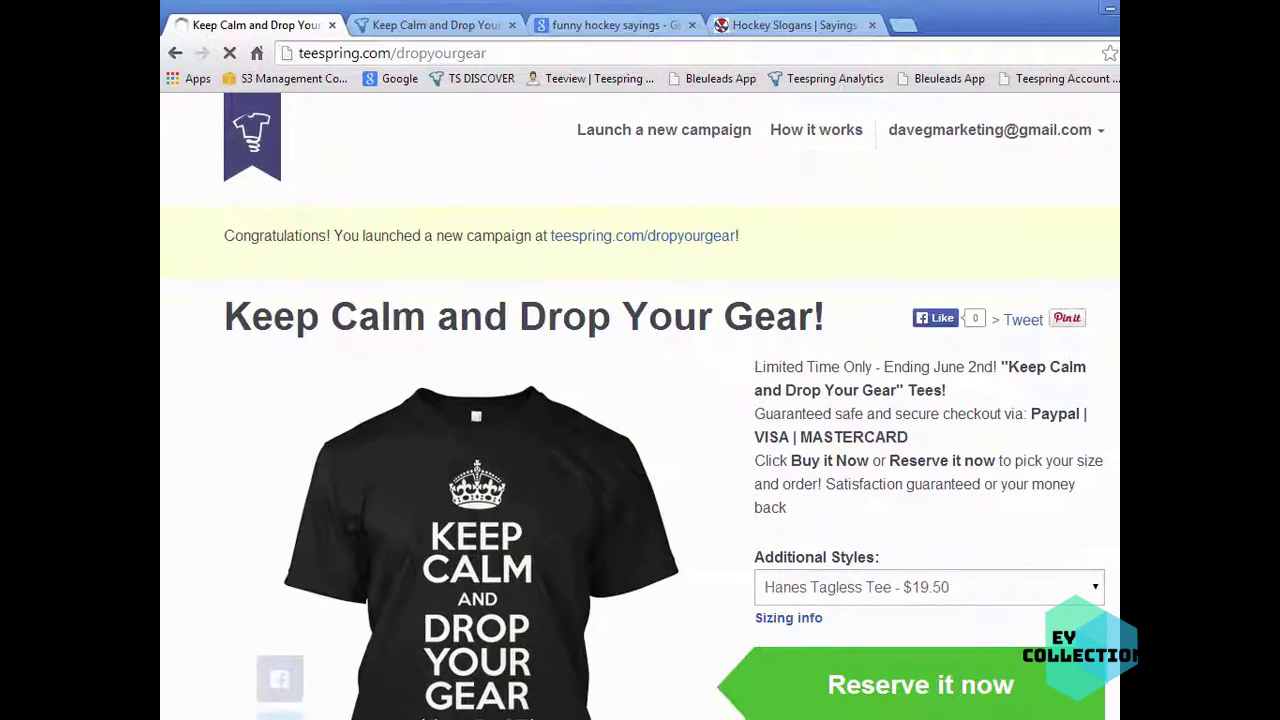
pyautogui.scroll(-3, 640, 400)
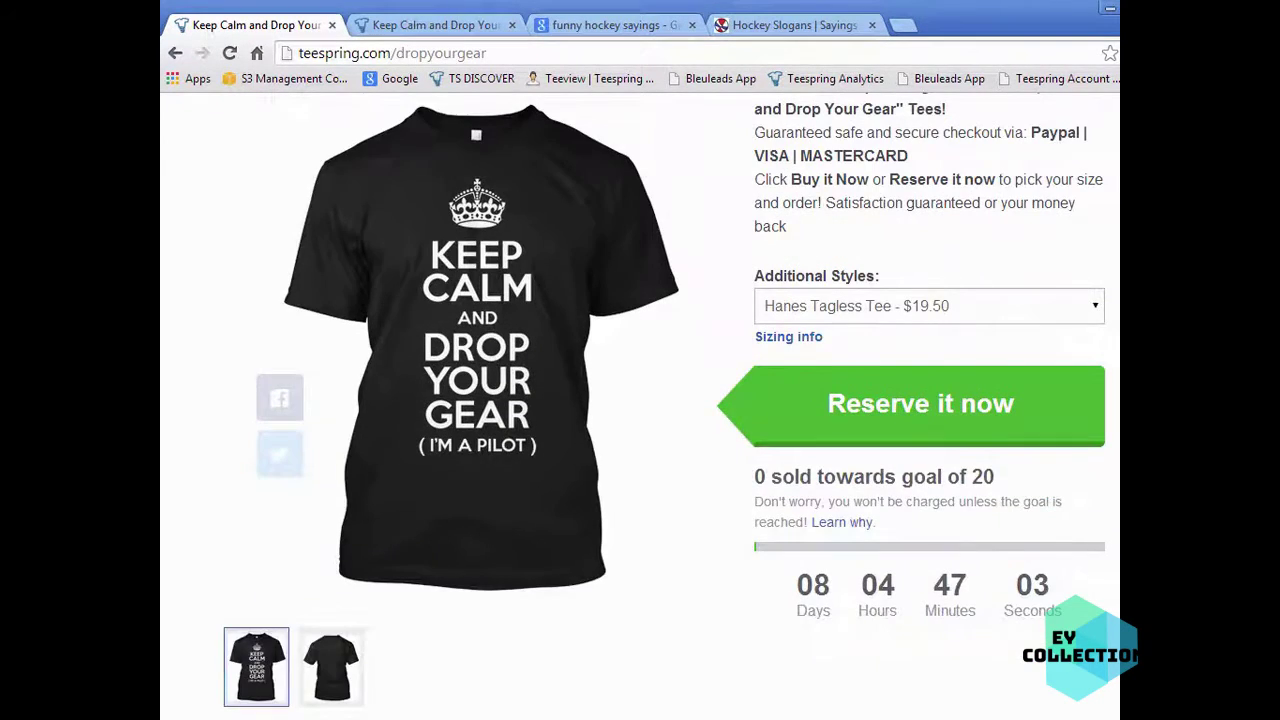
pyautogui.scroll(1, 640, 400)
pyautogui.scroll(1, 1049, 186)
pyautogui.scroll(-2, 1049, 186)
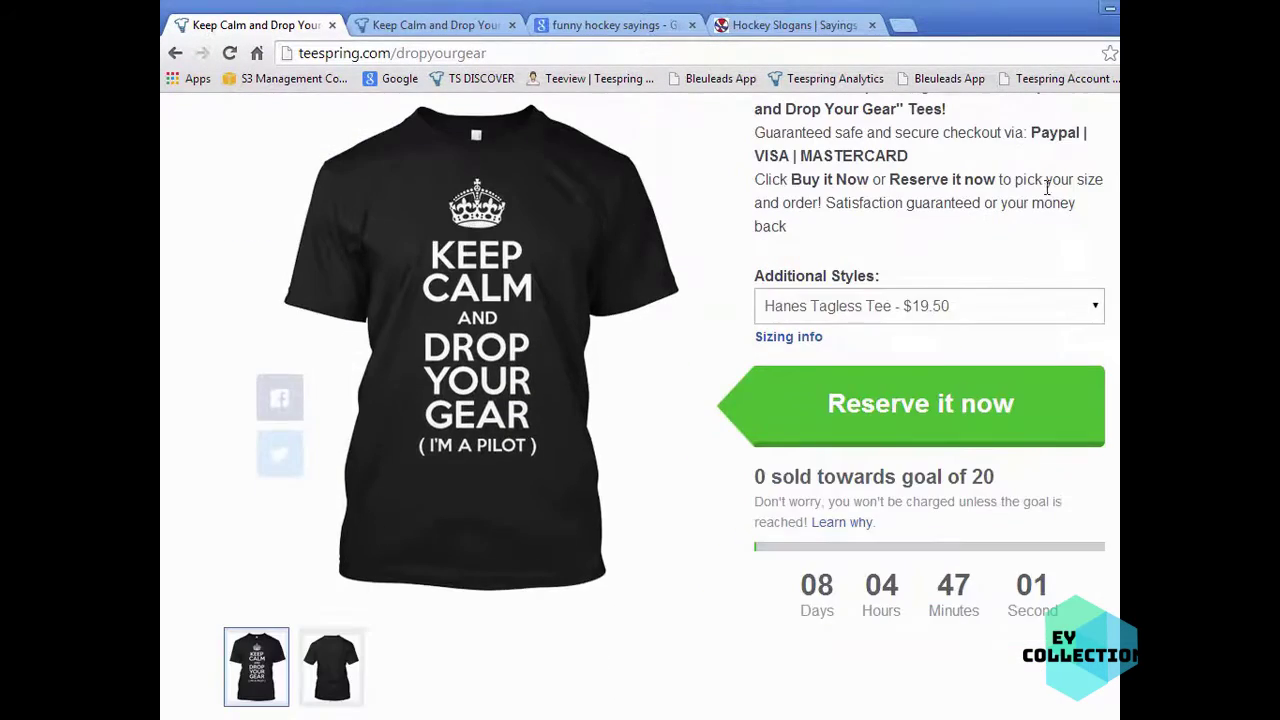
pyautogui.scroll(2, 1090, 285)
pyautogui.scroll(-3, 1075, 362)
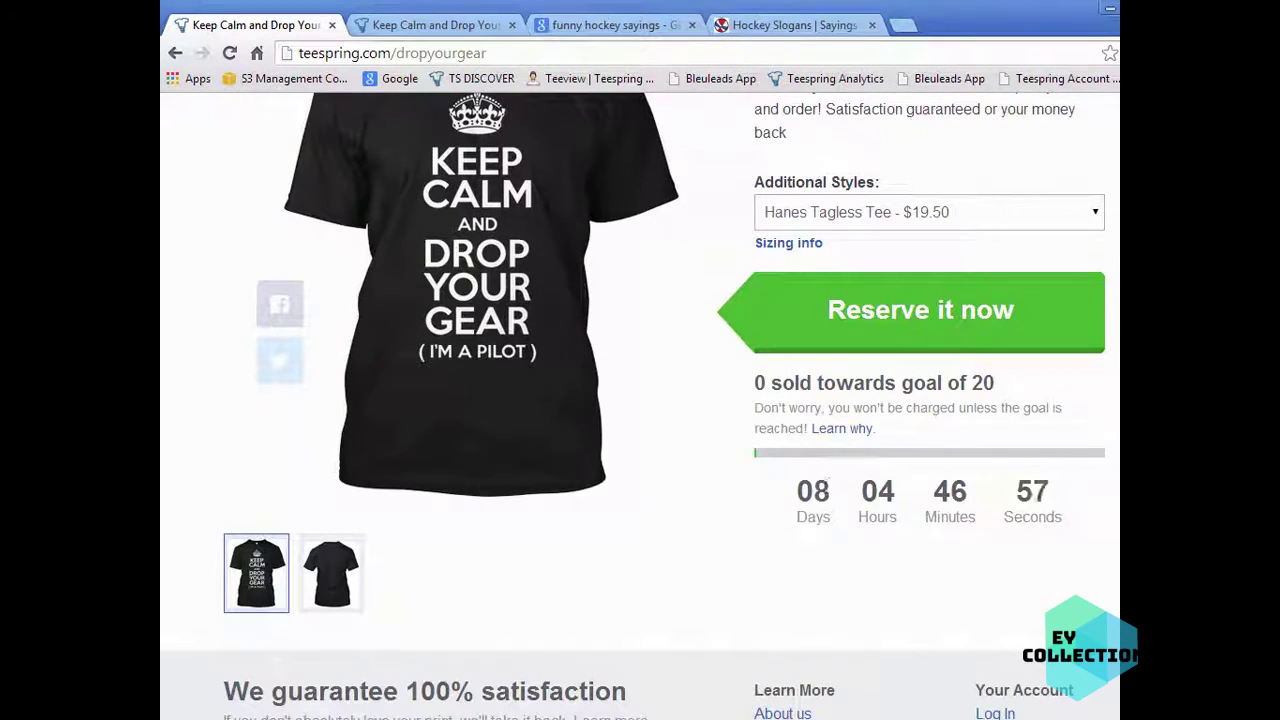
pyautogui.scroll(4, 1020, 405)
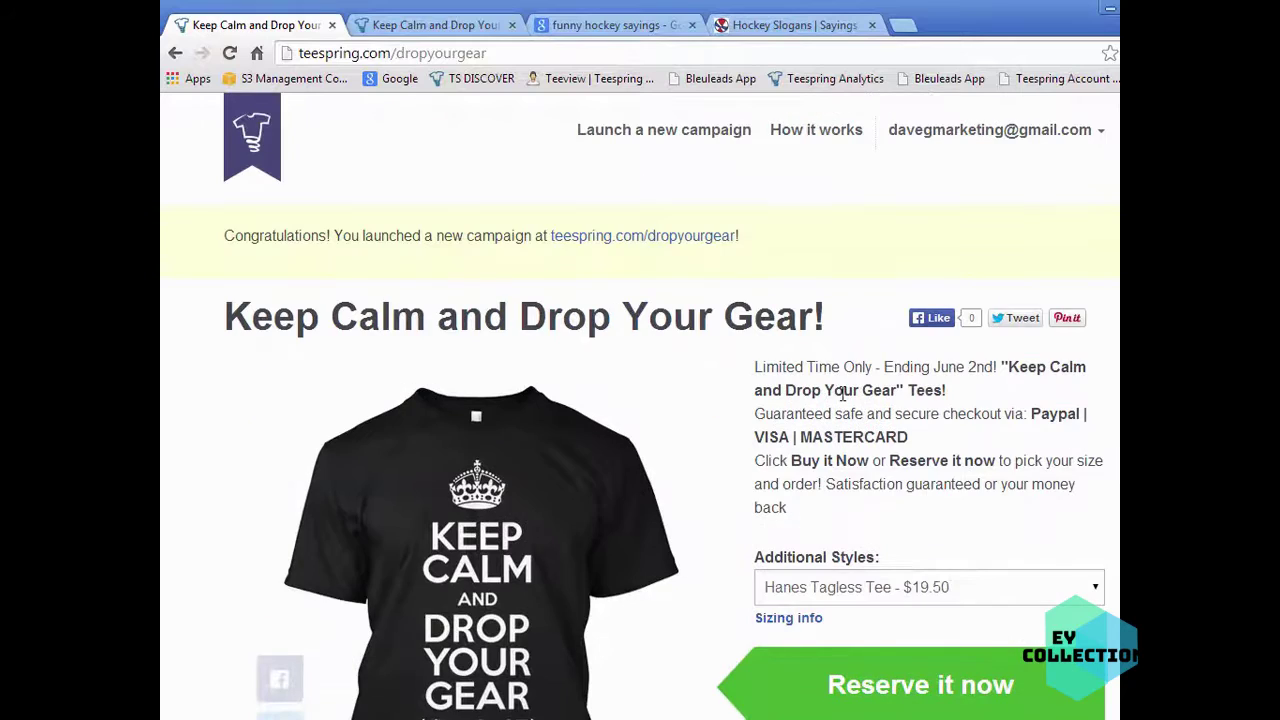
# - Reopen the "Keep Calm and Drop Your Gear!" campaign details, set the description's ending date to June 3rd, and save the changes
pyautogui.click(975, 146)
pyautogui.click(986, 176)
pyautogui.scroll(-3, 791, 420)
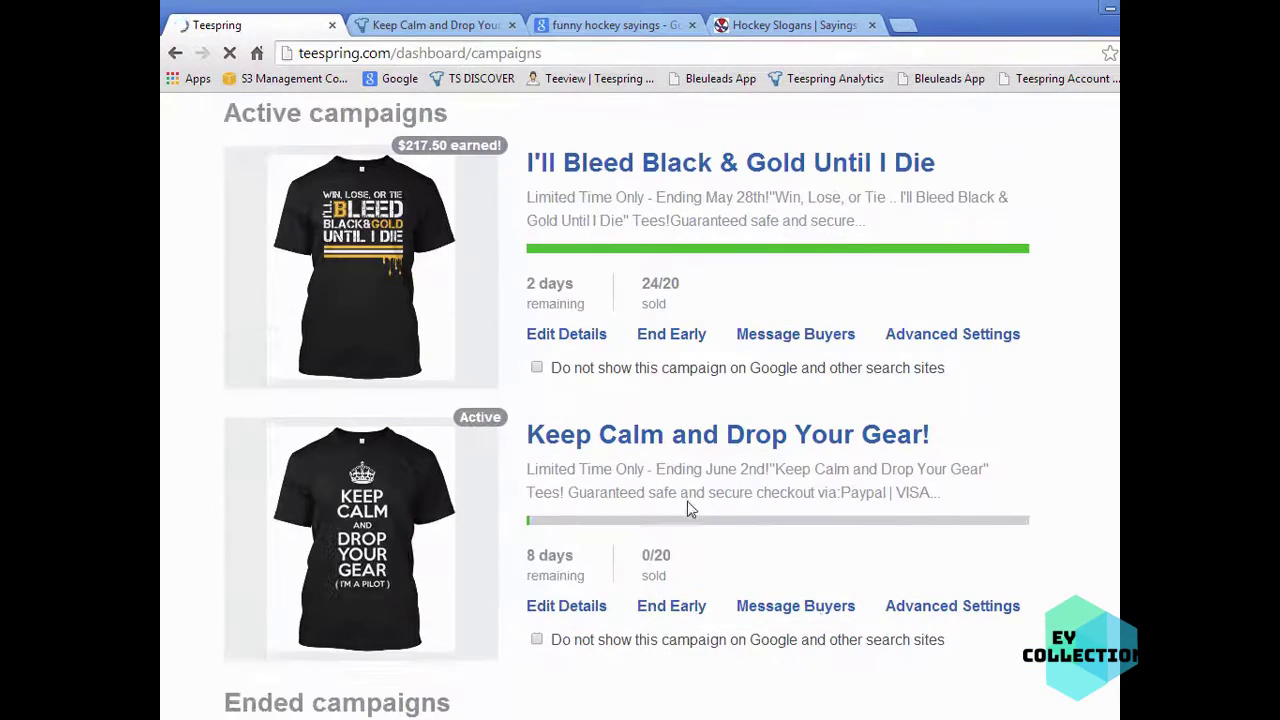
pyautogui.click(571, 612)
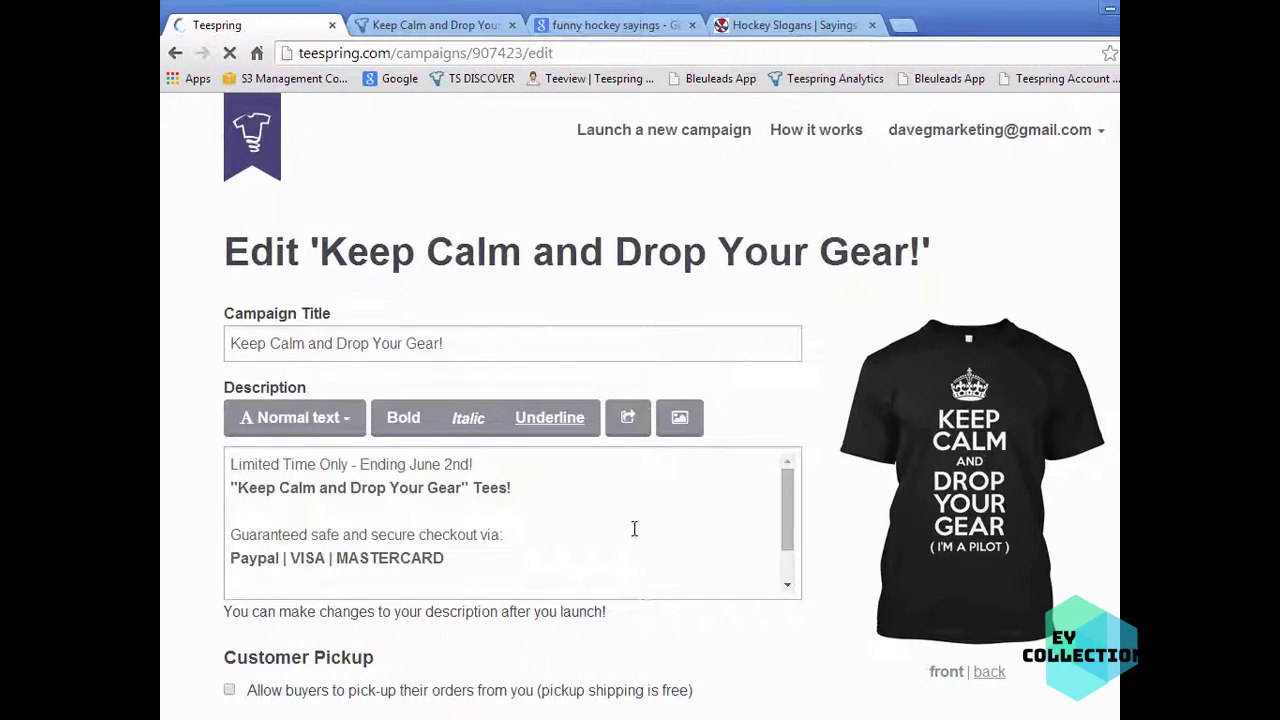
pyautogui.moveTo(452, 465); pyautogui.dragTo(444, 465)
pyautogui.write('3r')
pyautogui.scroll(-3, 820, 650)
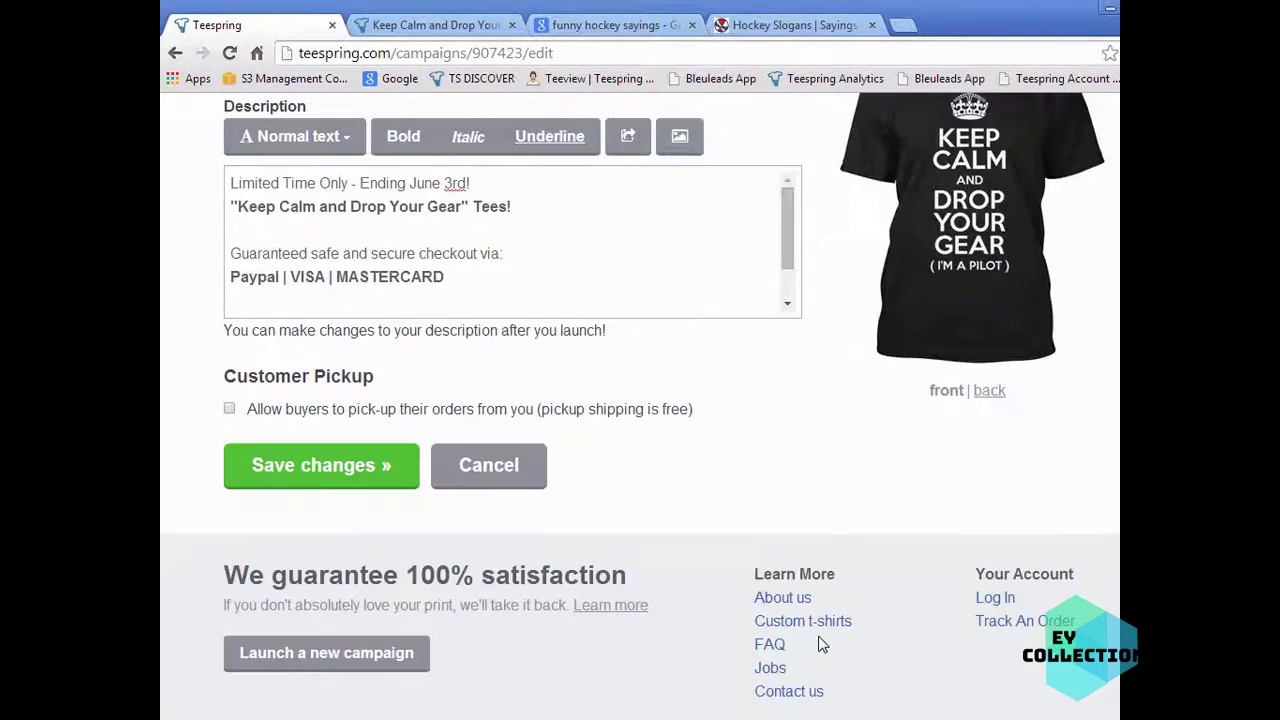
pyautogui.click(328, 478)
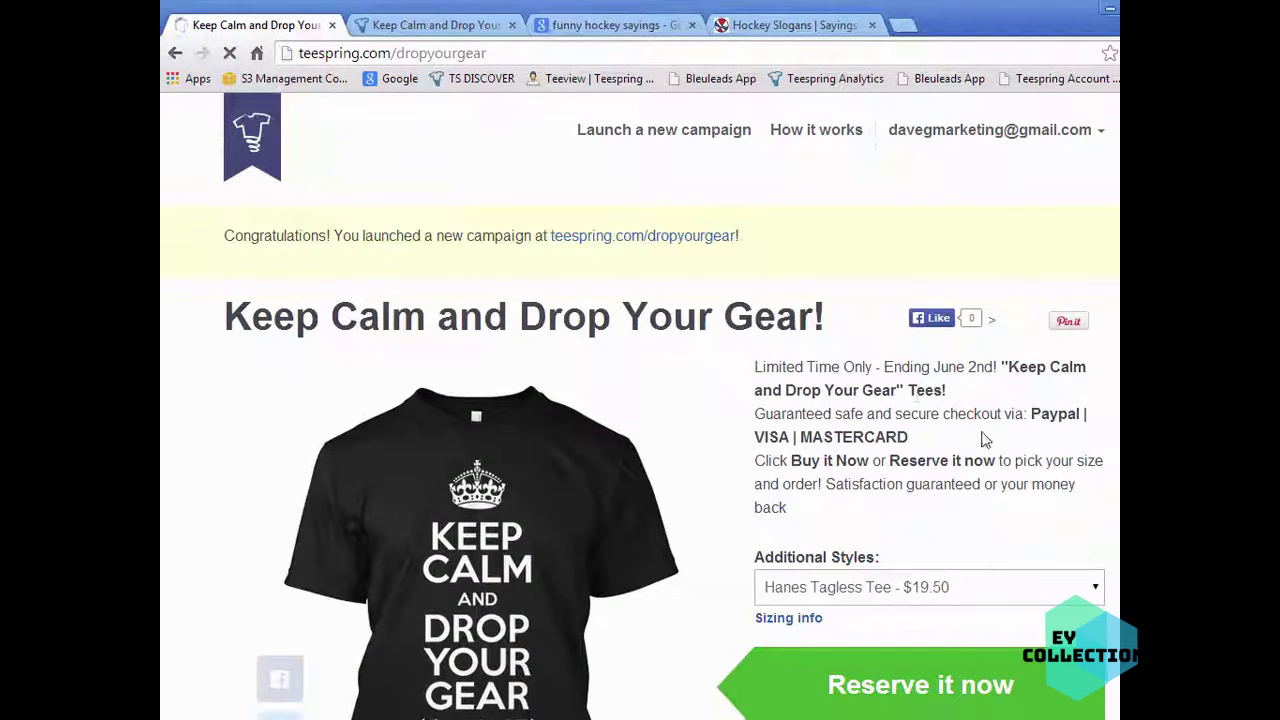
# - Return to editing the "Keep Calm and Drop Your Gear!" campaign and add a new line at the end of its description
pyautogui.scroll(-2, 981, 441)
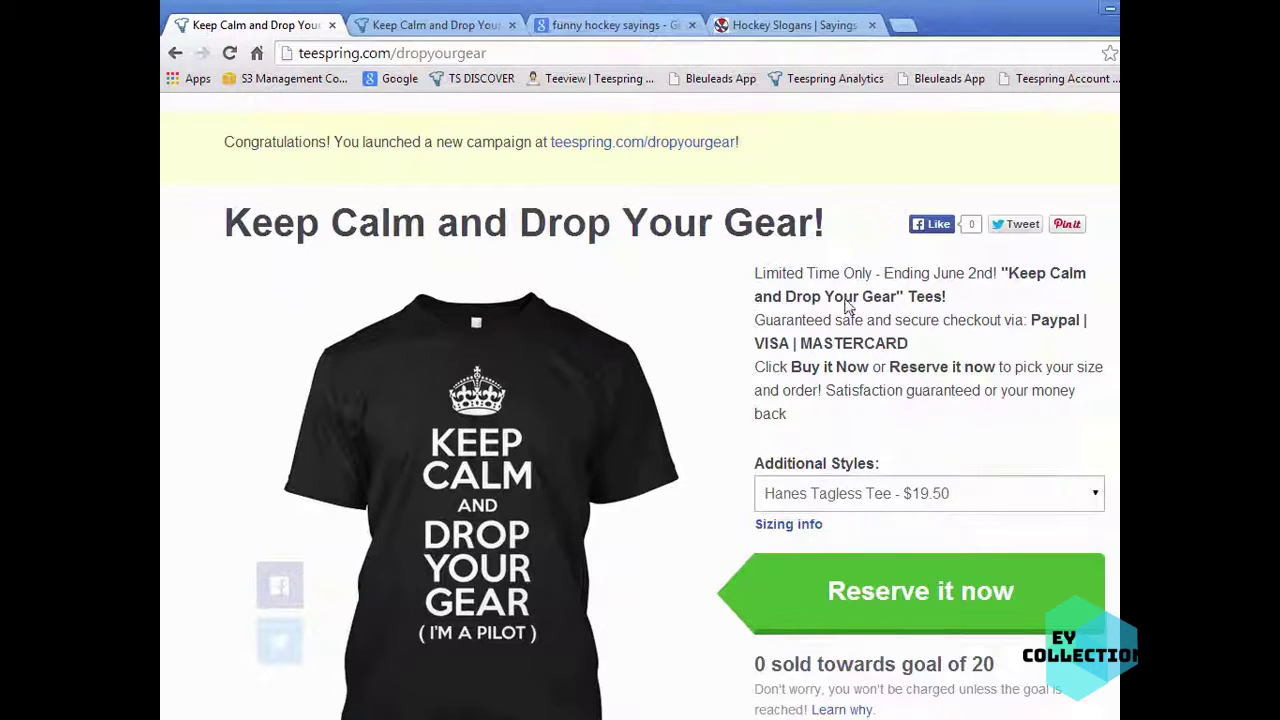
pyautogui.scroll(1, 847, 305)
pyautogui.click(1000, 140)
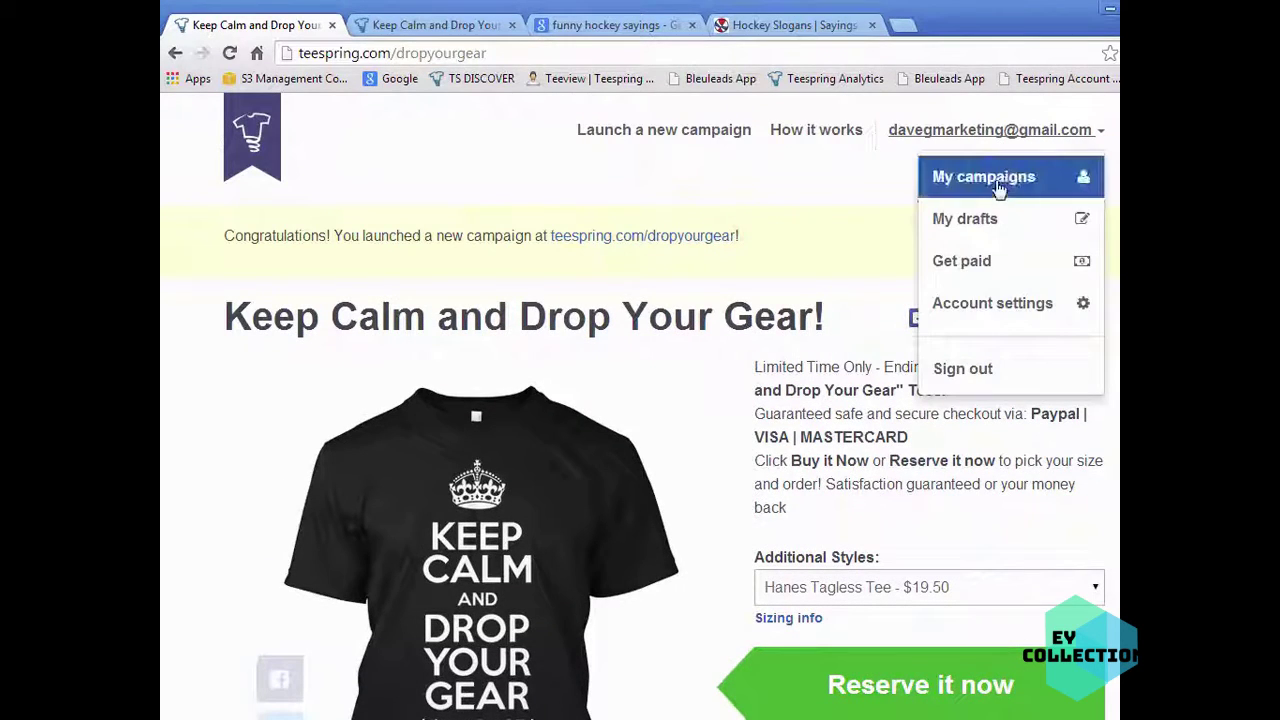
pyautogui.click(998, 188)
pyautogui.scroll(-2, 820, 480)
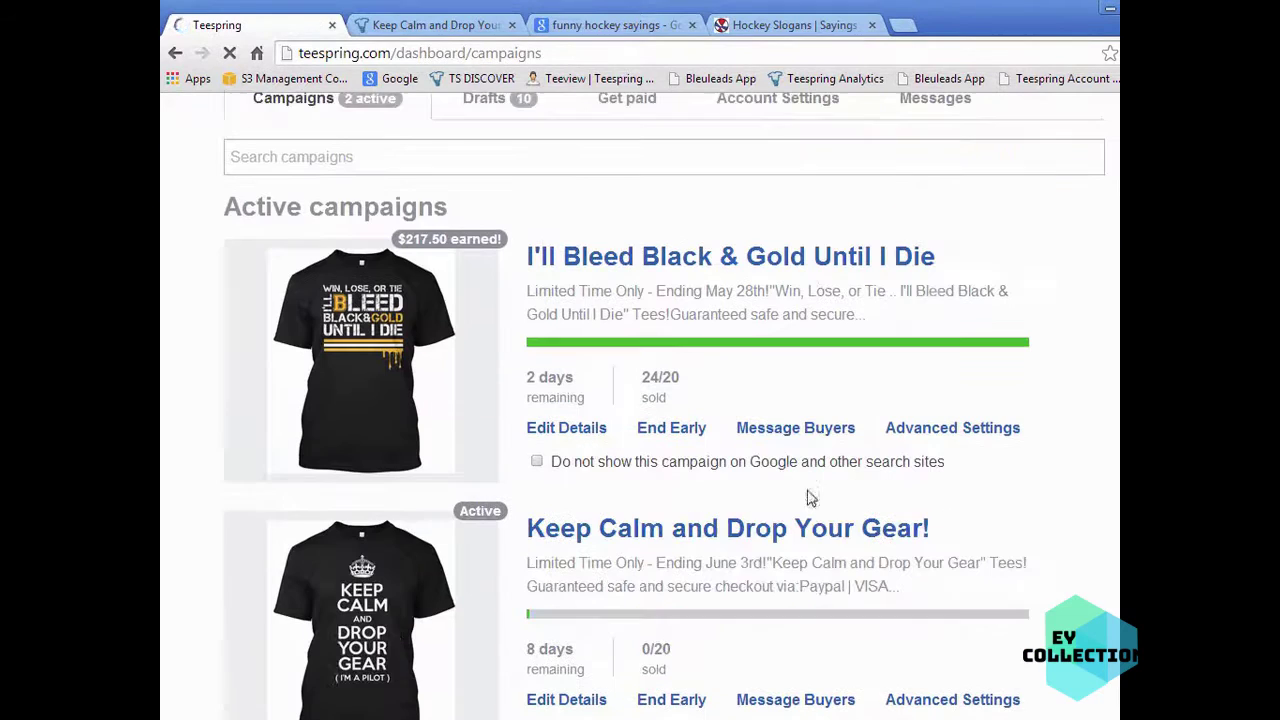
pyautogui.scroll(-2, 628, 684)
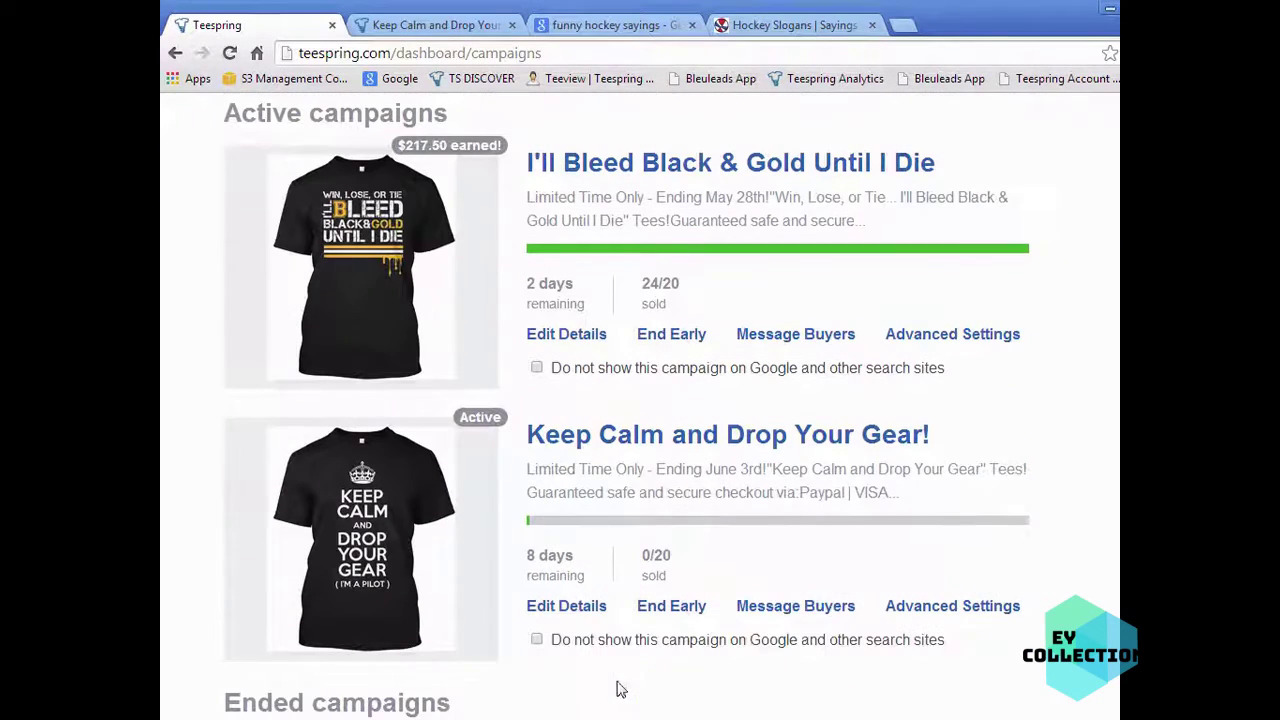
pyautogui.click(565, 606)
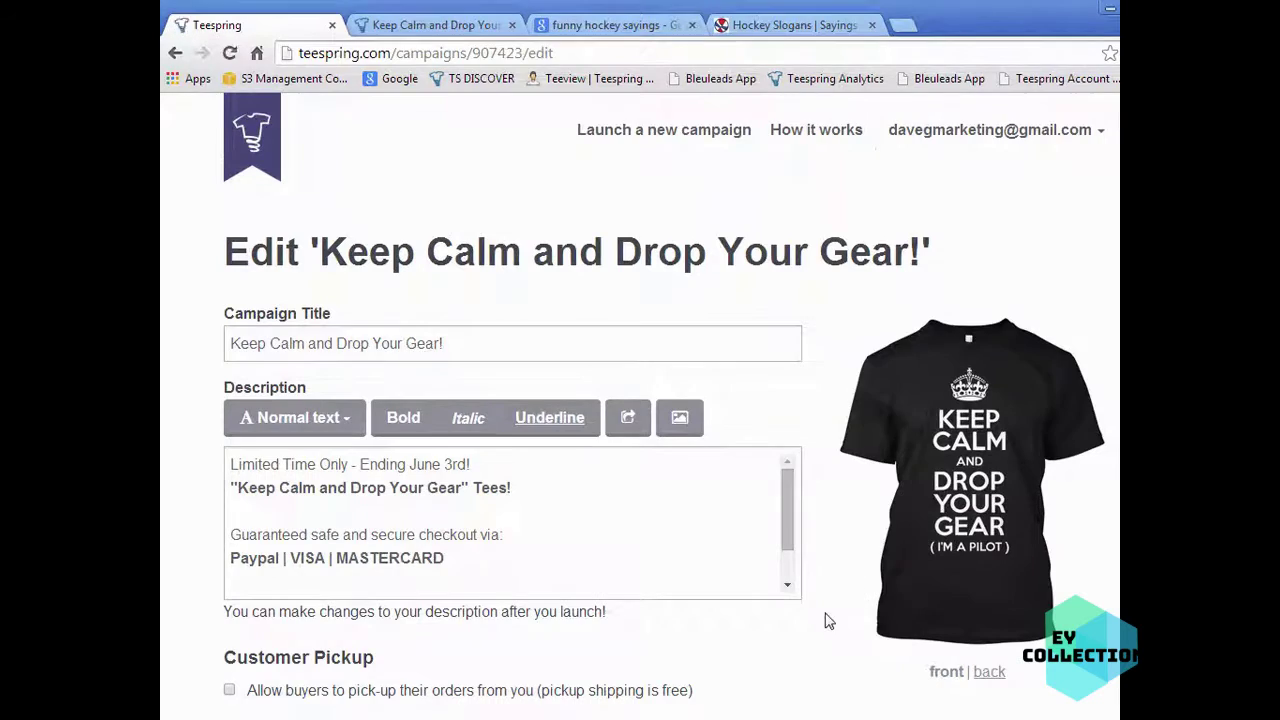
pyautogui.moveTo(797, 522); pyautogui.dragTo(793, 560)
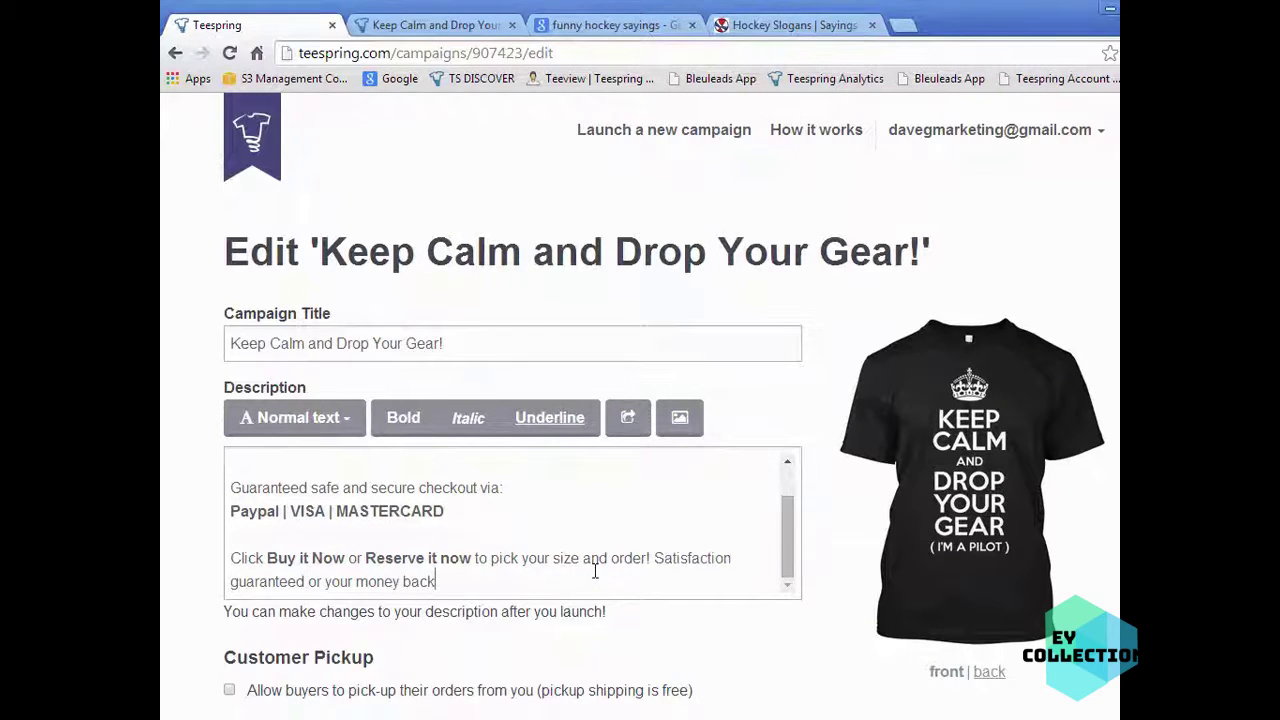
pyautogui.click(595, 570)
pyautogui.press('Return')
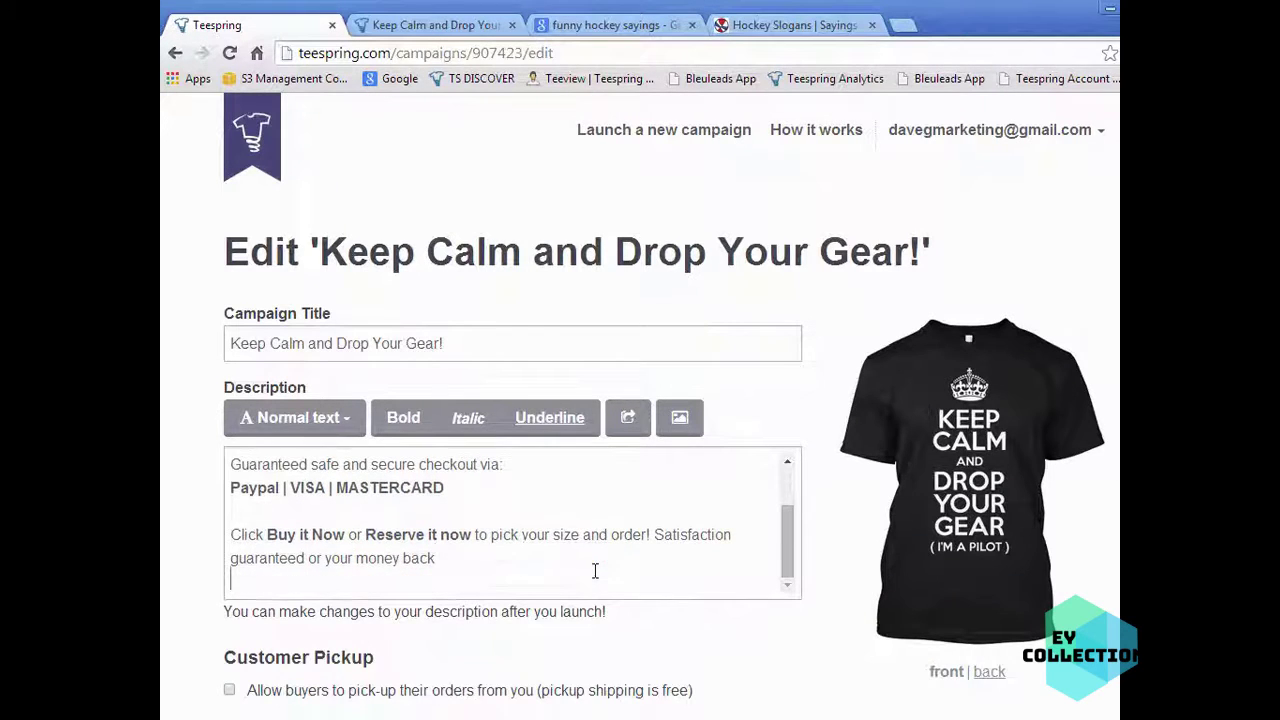
pyautogui.click(680, 419)
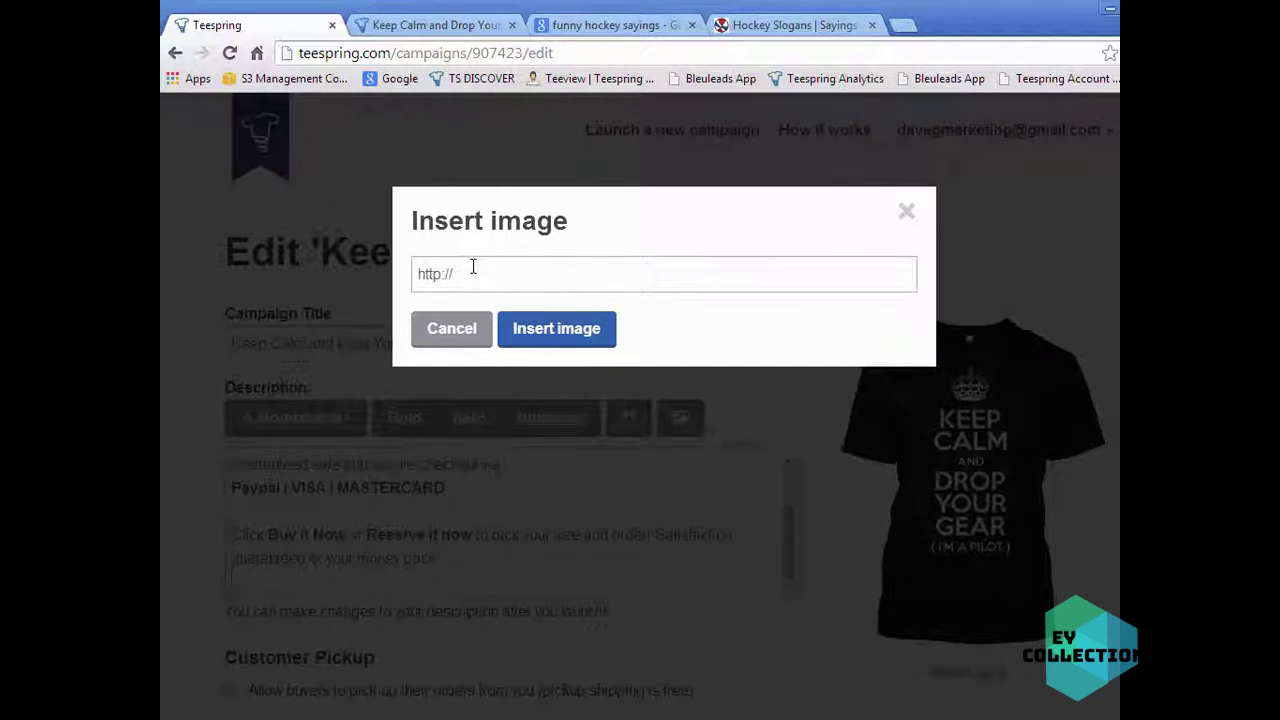
pyautogui.moveTo(455, 274); pyautogui.dragTo(410, 274)
pyautogui.click(440, 326)
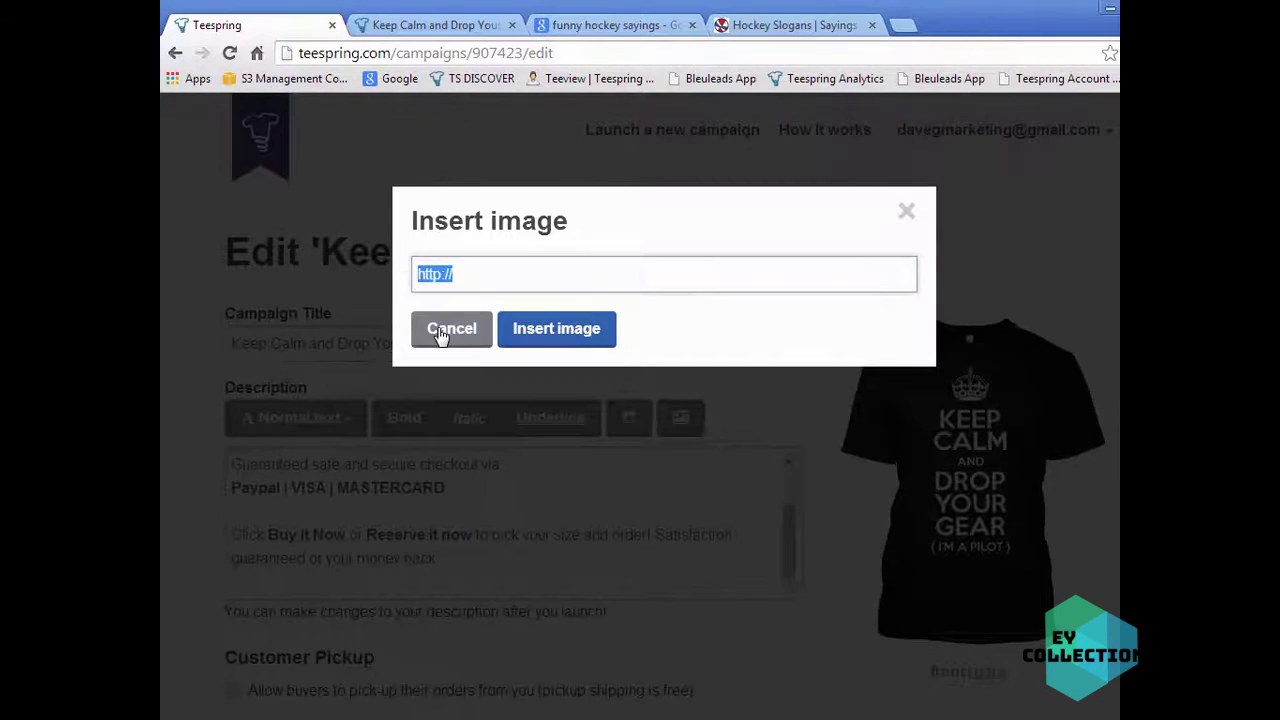
# - Switch to Tee Inspector, close the Data Bank, show the saved logins and bookmarks, and open the Bitly - Login entry
pyautogui.click(902, 26)
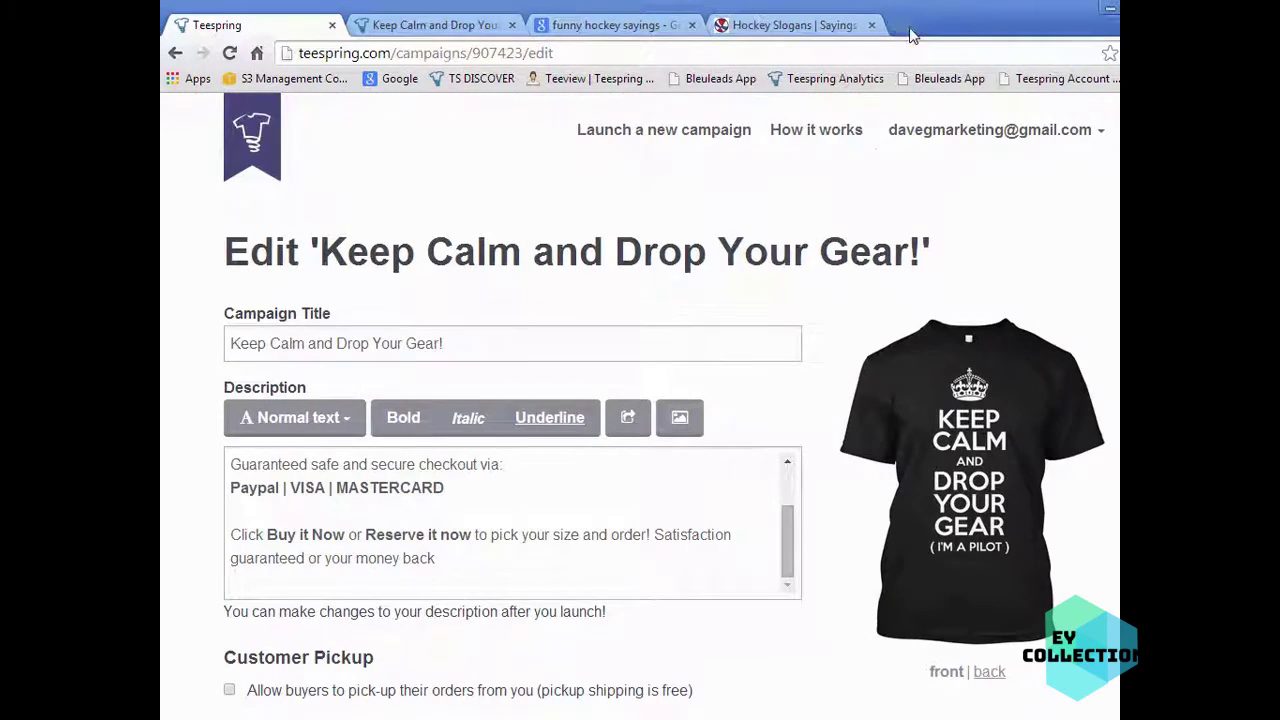
pyautogui.hotkey('alt', 'Tab')
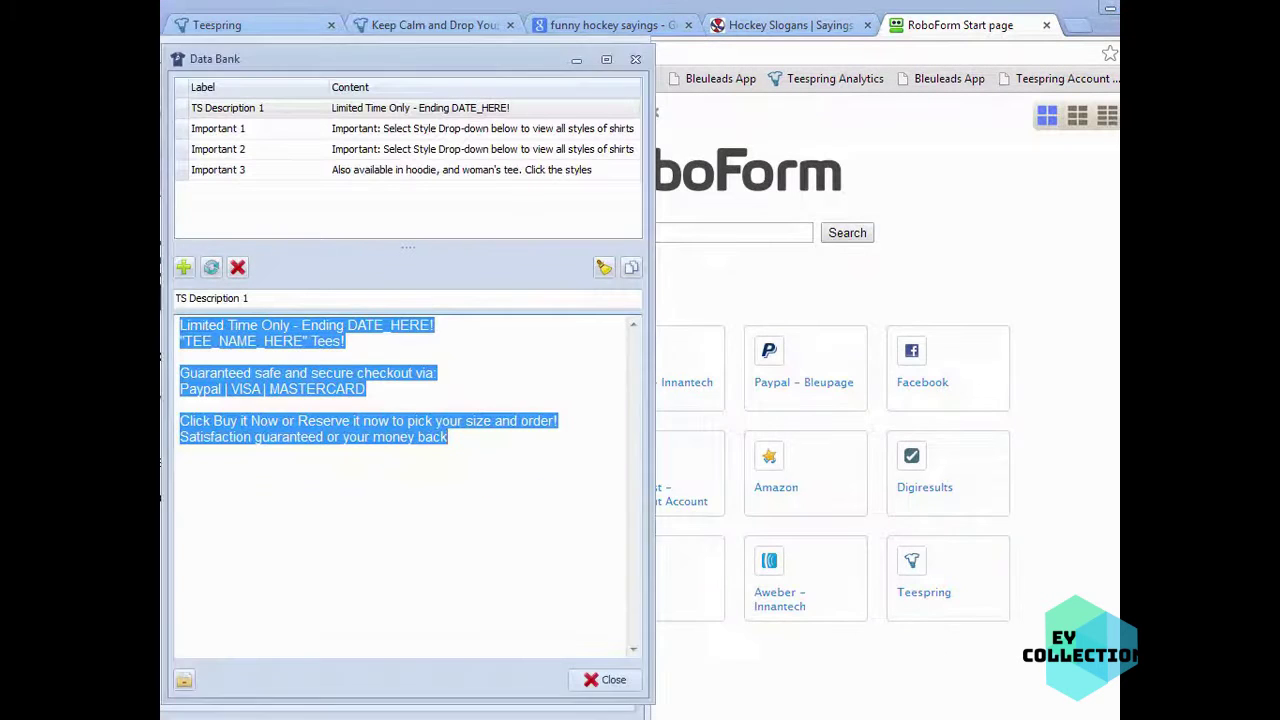
pyautogui.click(636, 61)
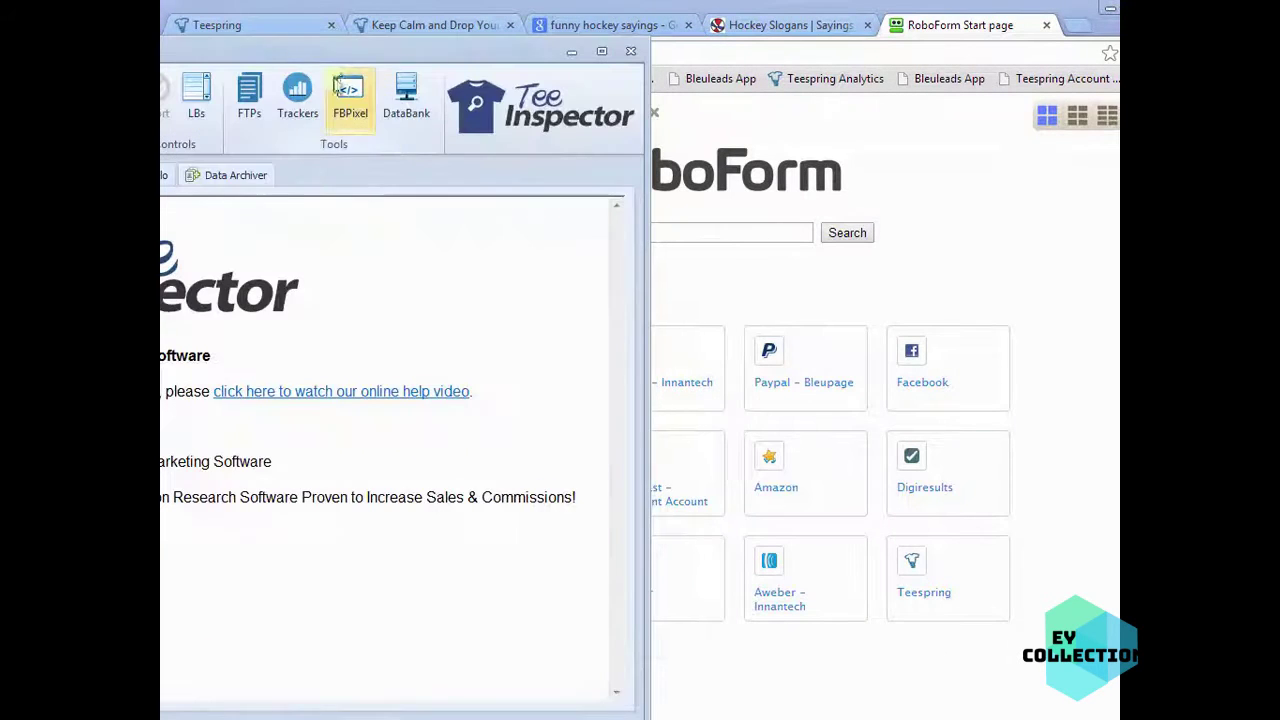
pyautogui.click(246, 95)
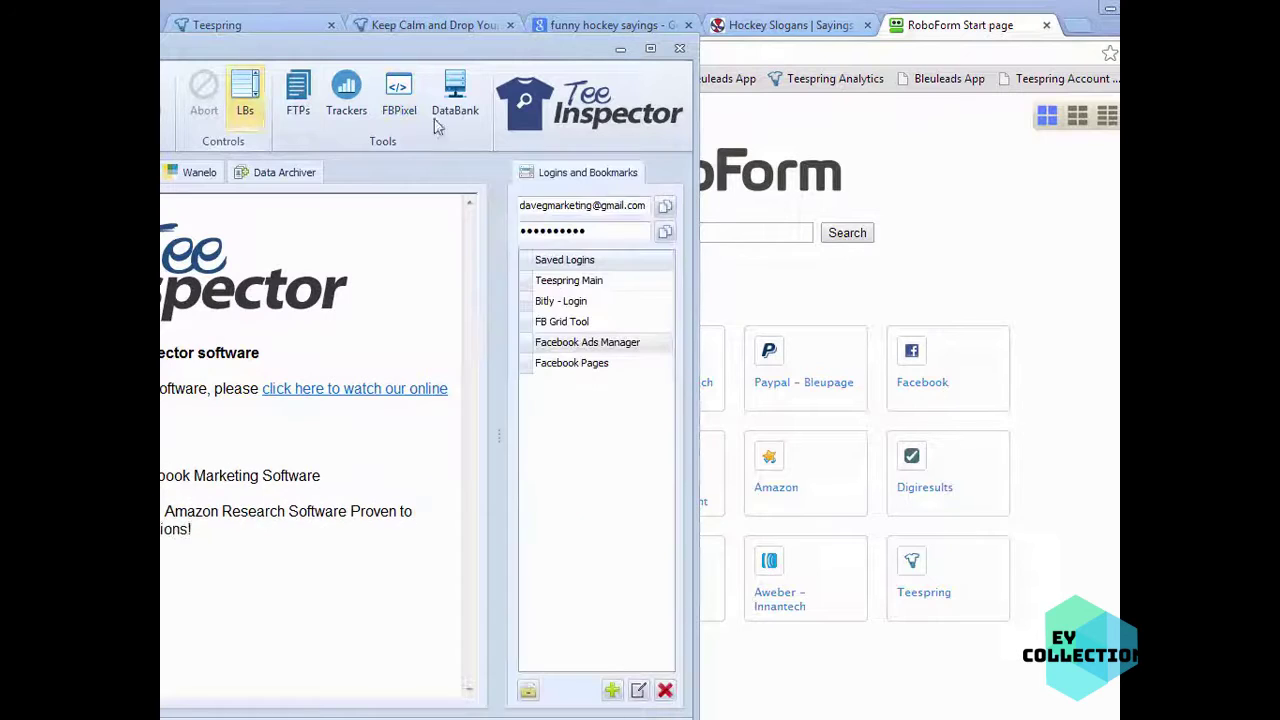
pyautogui.doubleClick(562, 303)
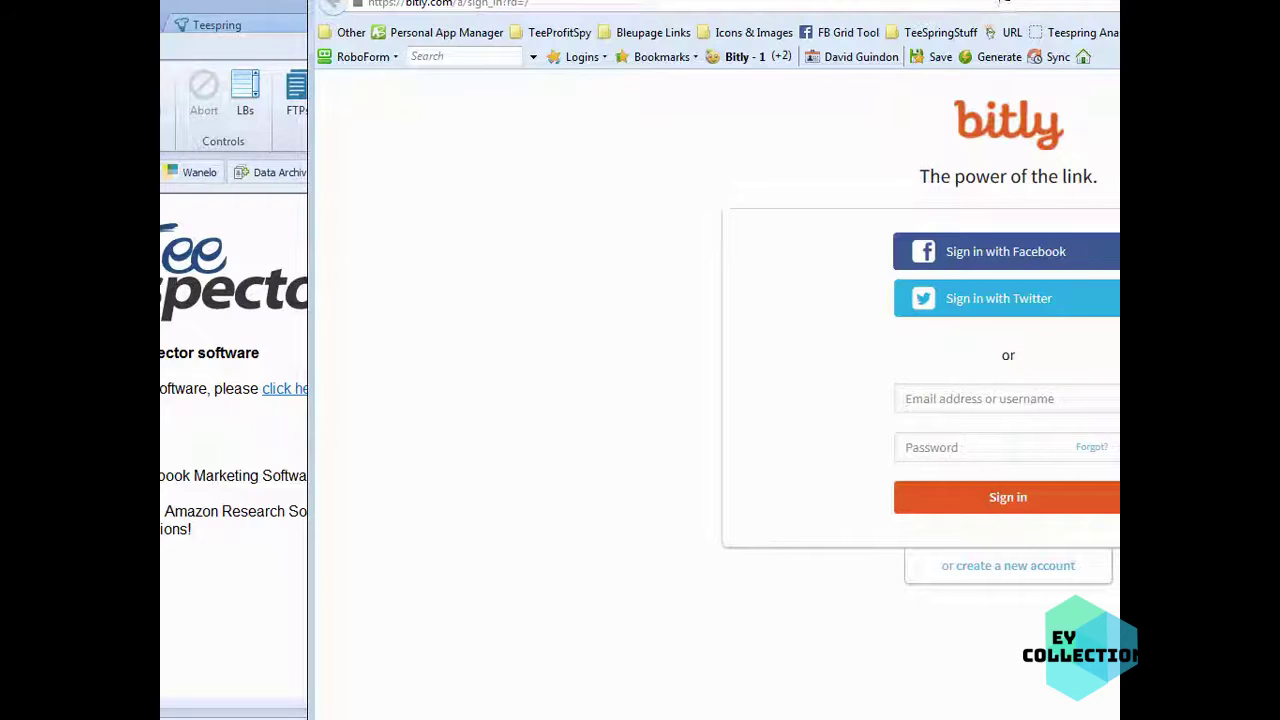
# - Copy the saved Bitly username from Tee Inspector and paste it into the username field of the Bitly sign-in form
pyautogui.click(260, 51)
pyautogui.click(665, 206)
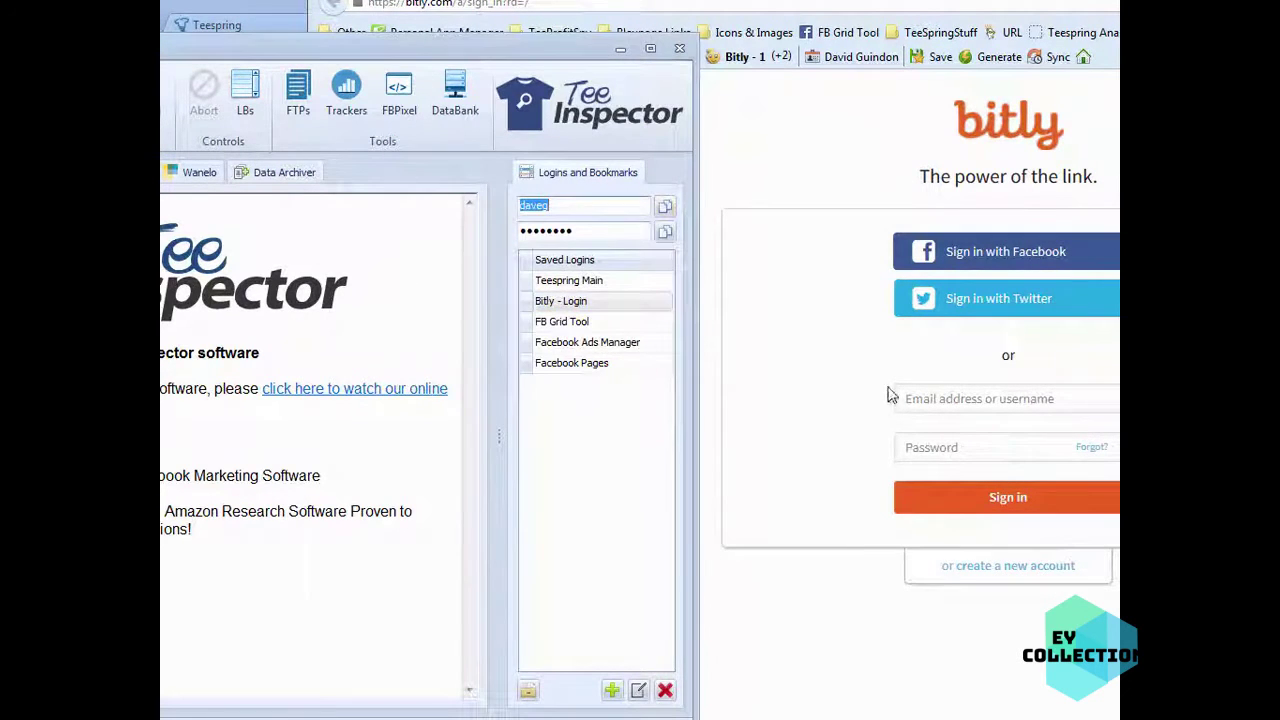
pyautogui.click(909, 400)
pyautogui.hotkey('ctrl', 'v')
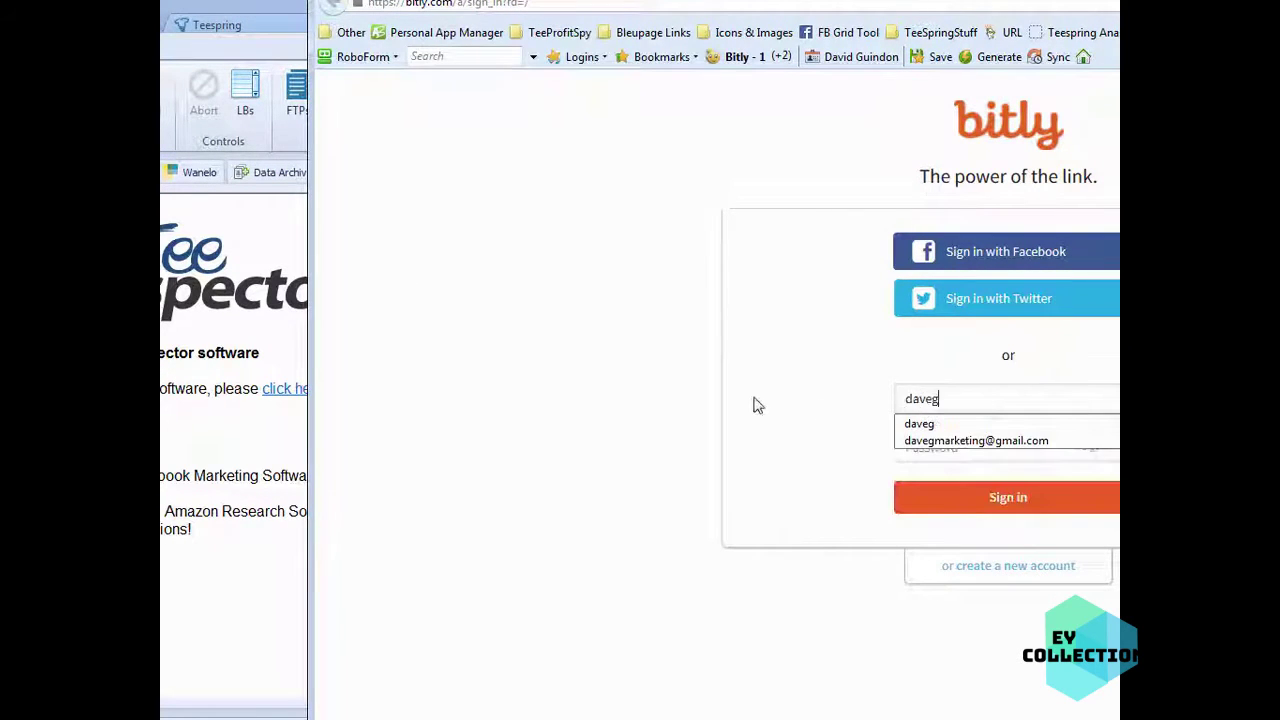
# - Copy the saved Bitly password from Tee Inspector, paste it into the password field of the Bitly form, and sign in
pyautogui.click(229, 60)
pyautogui.click(665, 232)
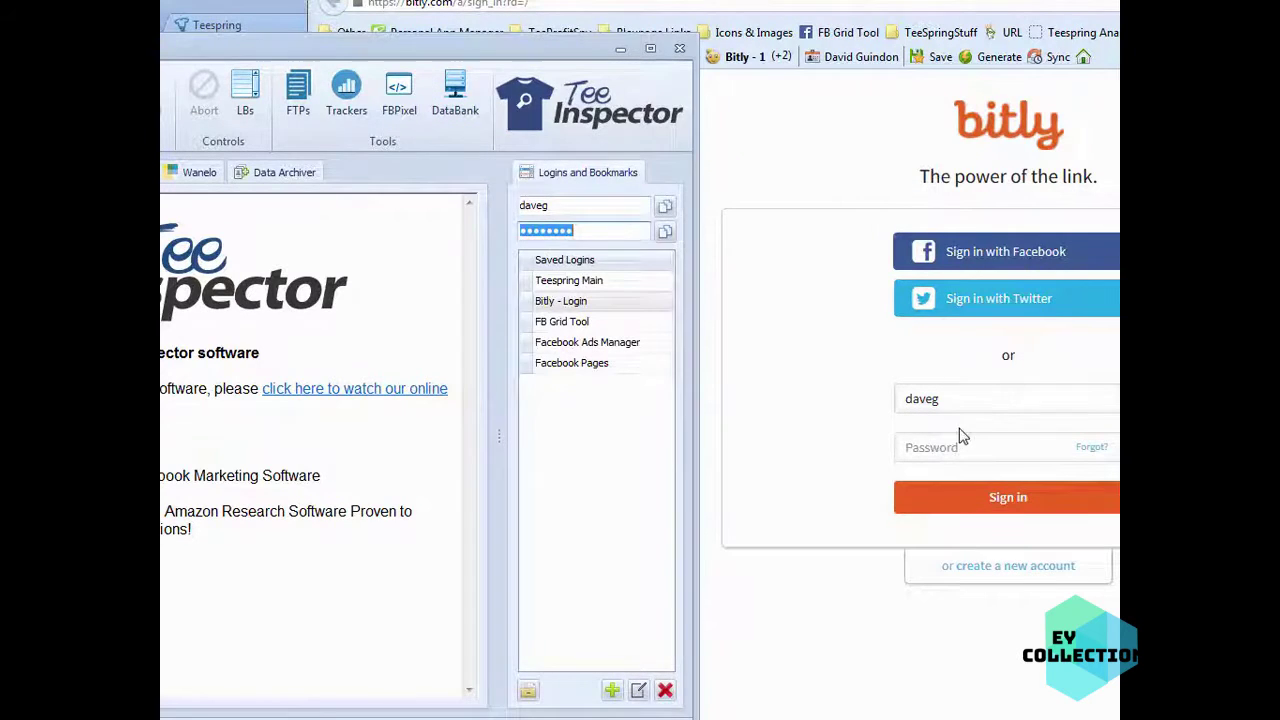
pyautogui.click(958, 447)
pyautogui.hotkey('ctrl', 'v')
pyautogui.click(1010, 500)
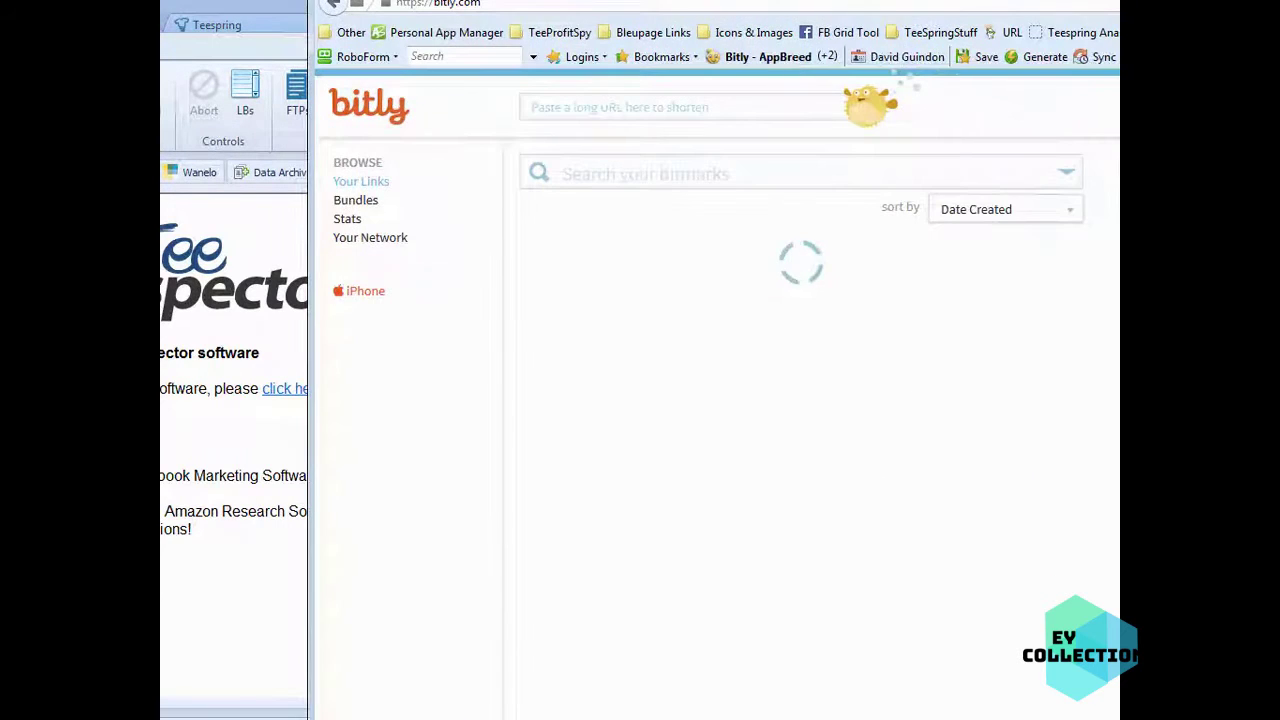
# - Find the "pointtoes" link in the Bitly links list and examine its click statistics over time
pyautogui.moveTo(920, 5); pyautogui.dragTo(935, 440)
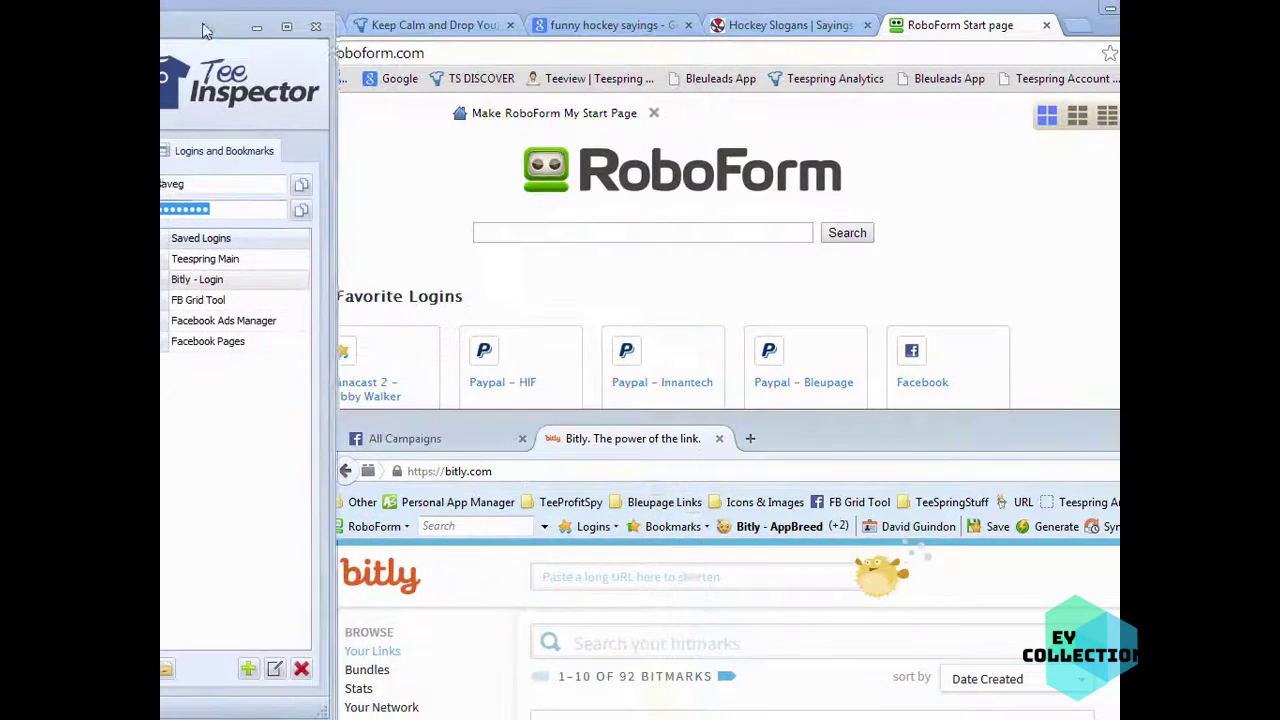
pyautogui.click(676, 576)
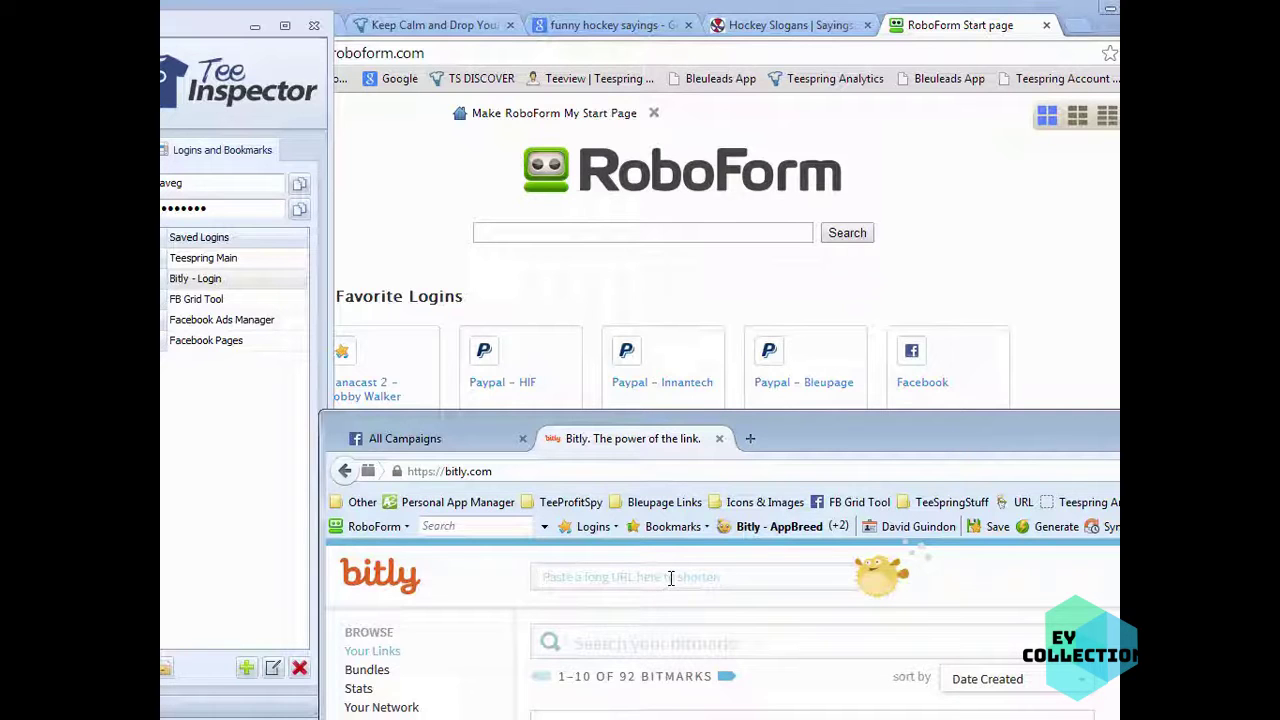
pyautogui.hotkey('ctrl', 'v')
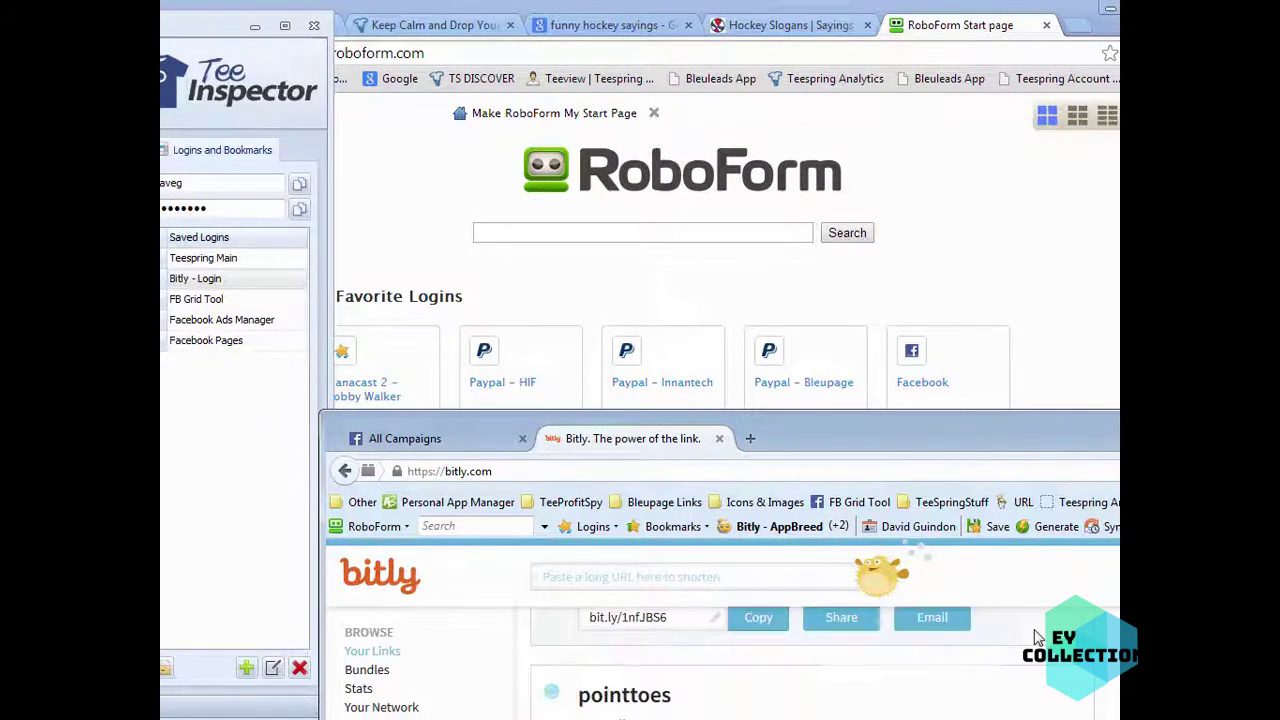
pyautogui.moveTo(1108, 410); pyautogui.dragTo(1039, 45)
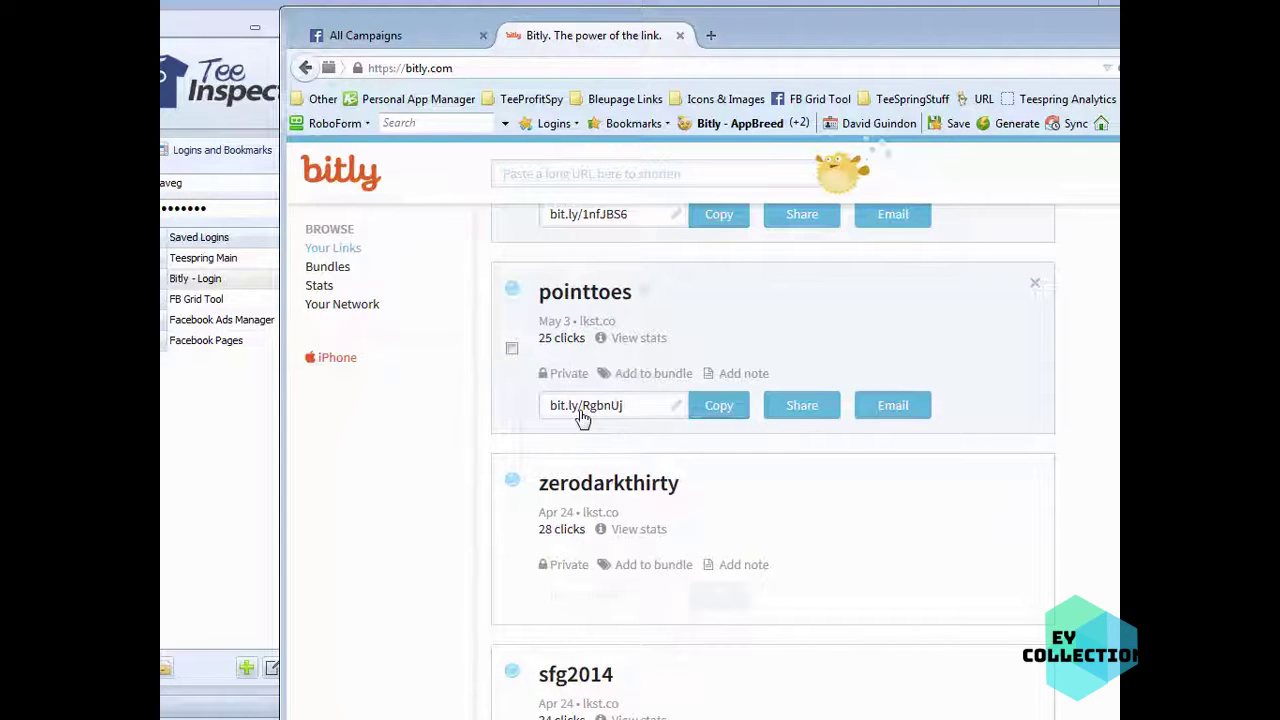
pyautogui.click(630, 339)
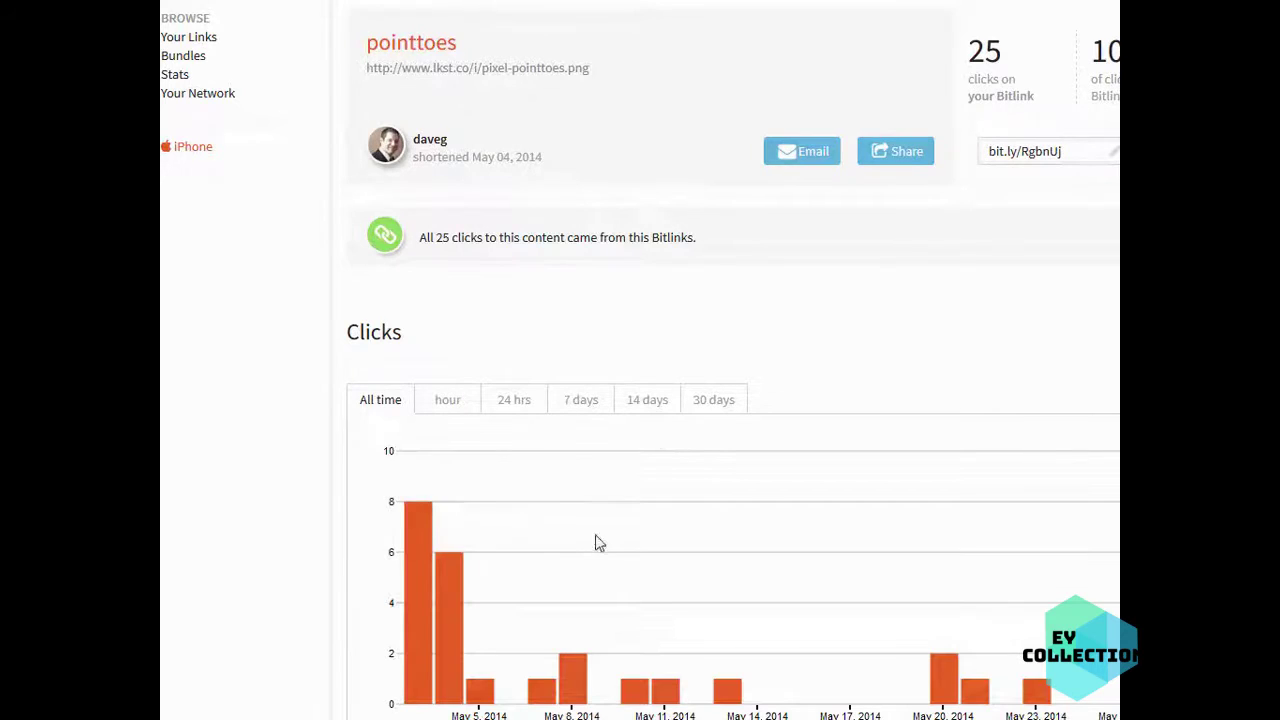
pyautogui.moveTo(572, 668)
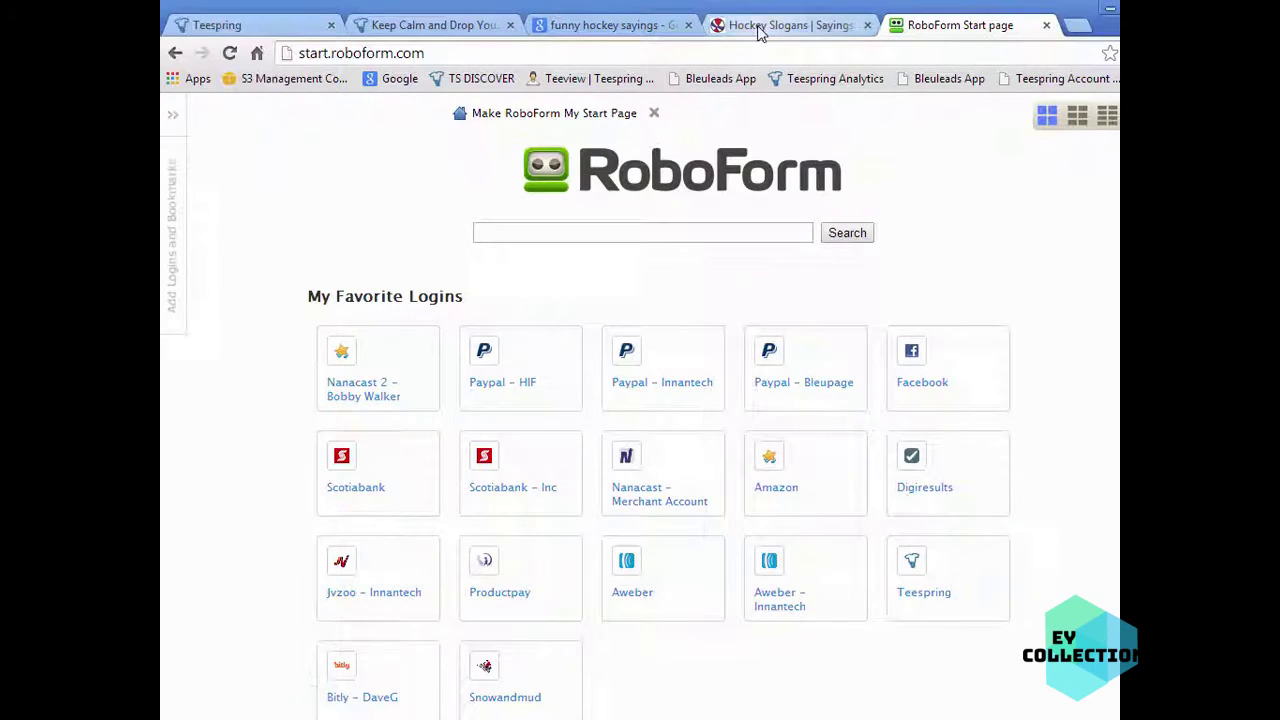
# - Switch to the Teespring browser window and look over the public "Keep Calm and Drop Your Gear!" campaign page
pyautogui.click(420, 25)
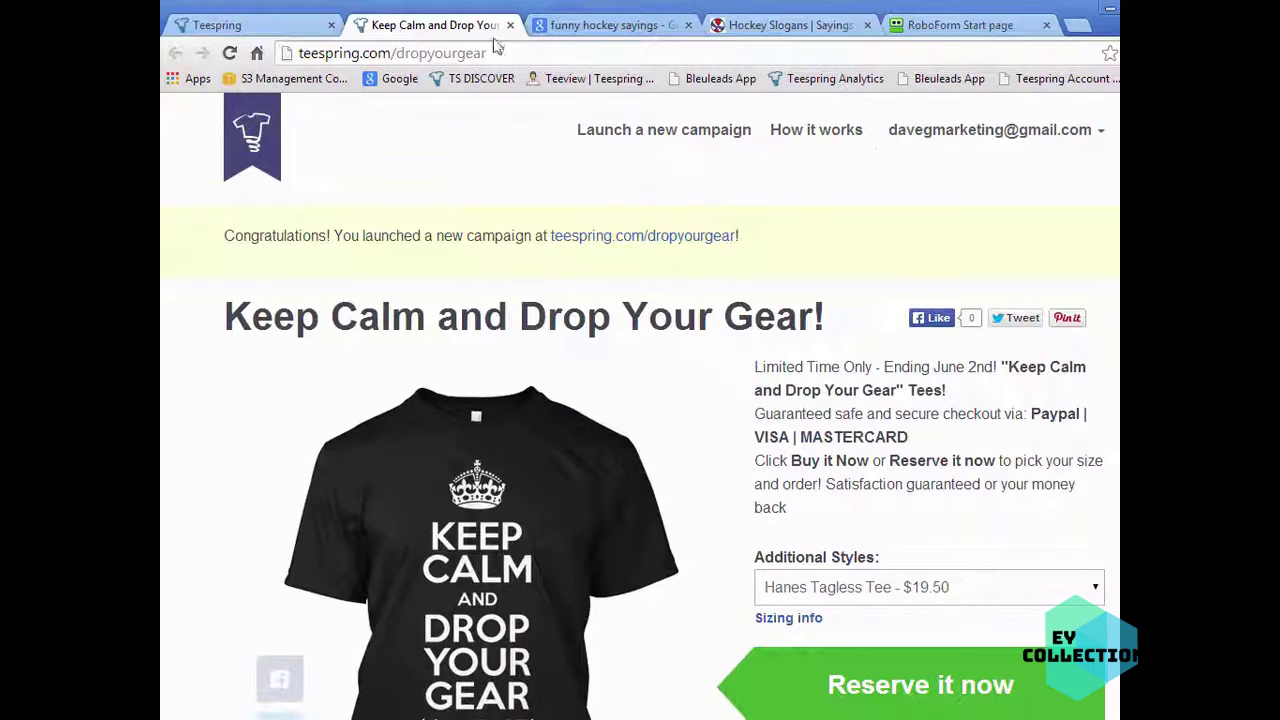
pyautogui.scroll(-5, 905, 436)
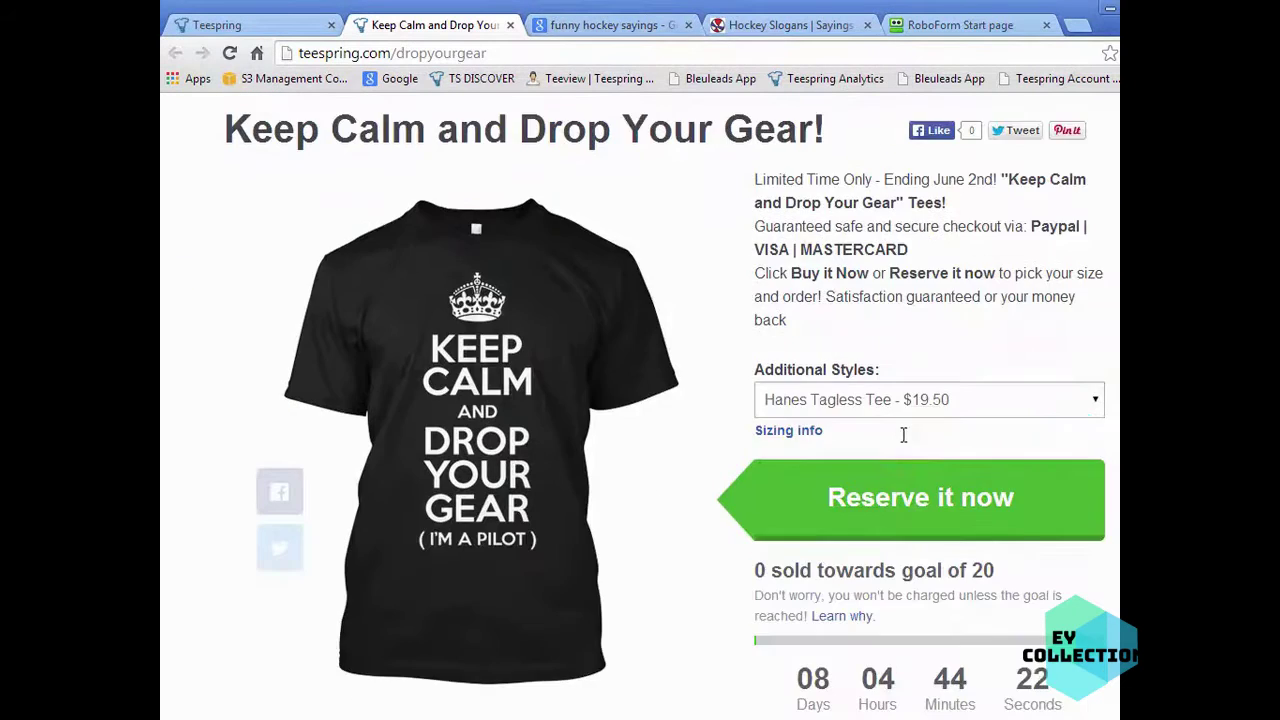
pyautogui.scroll(5, 896, 421)
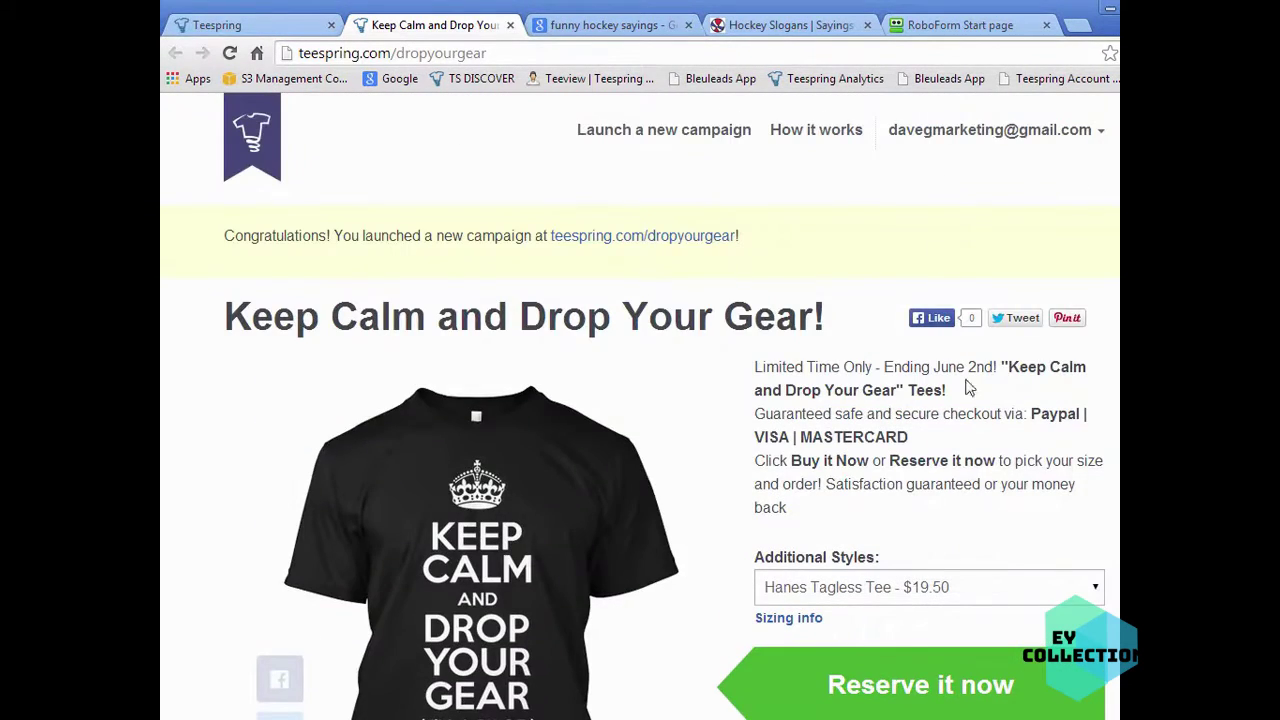
# - Return to the campaign edit form and check the image insertion option for the description's last line, without inserting anything
pyautogui.click(636, 28)
pyautogui.click(790, 25)
pyautogui.click(310, 28)
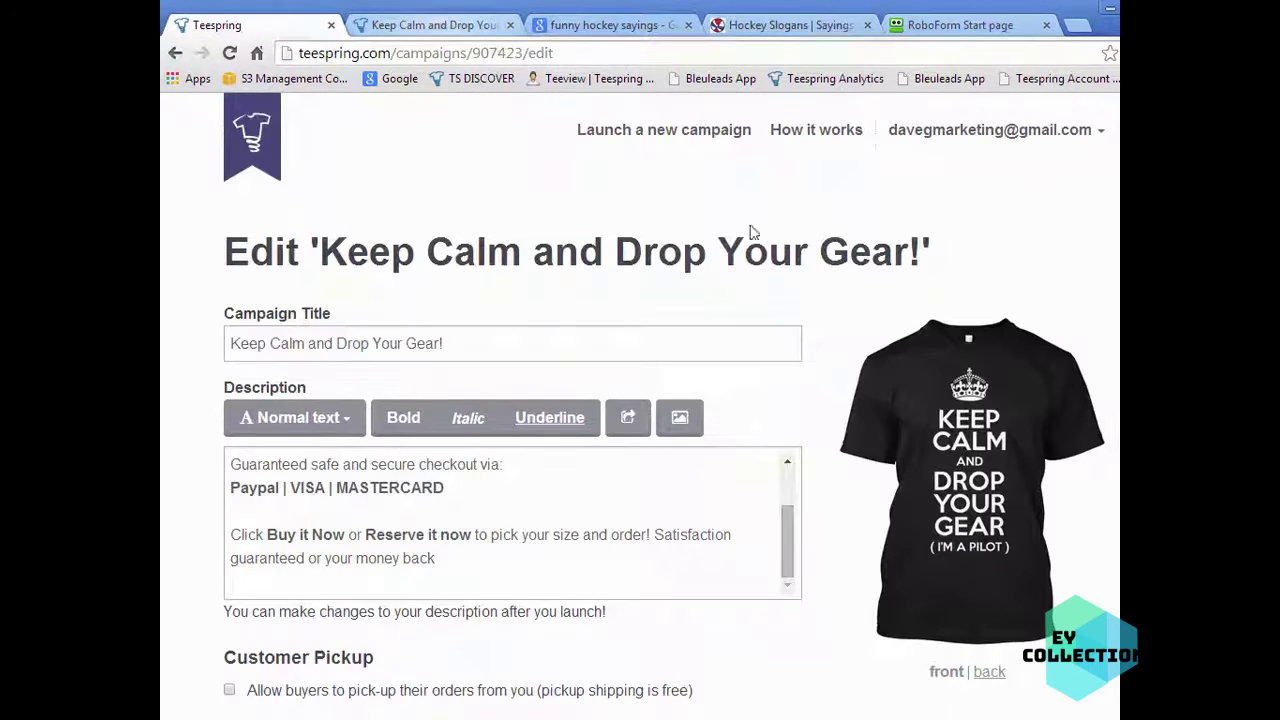
pyautogui.click(395, 581)
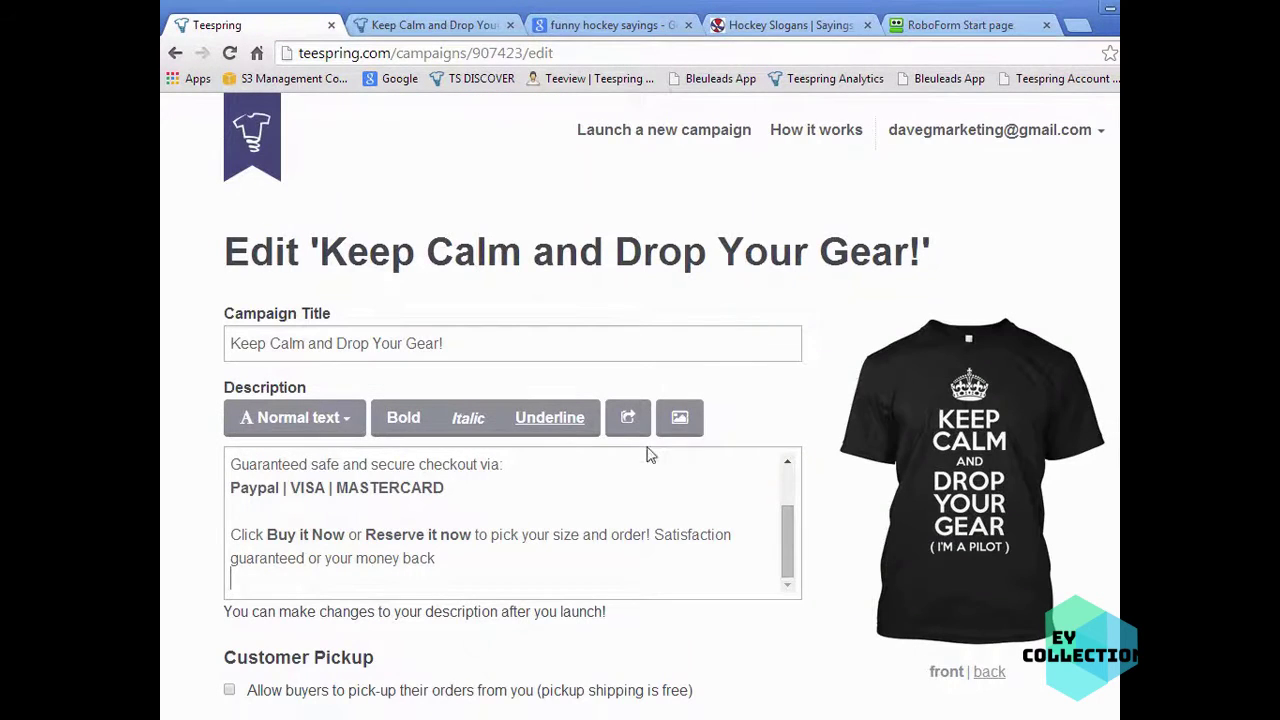
pyautogui.click(676, 418)
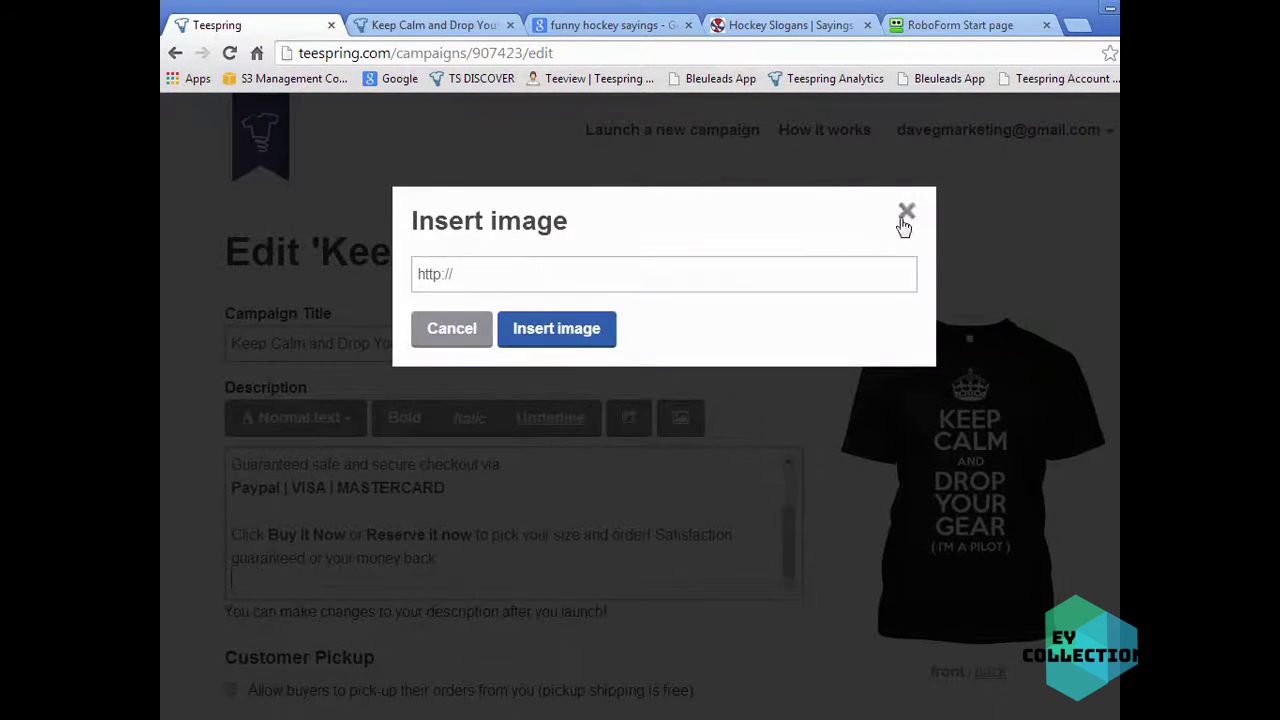
pyautogui.click(906, 212)
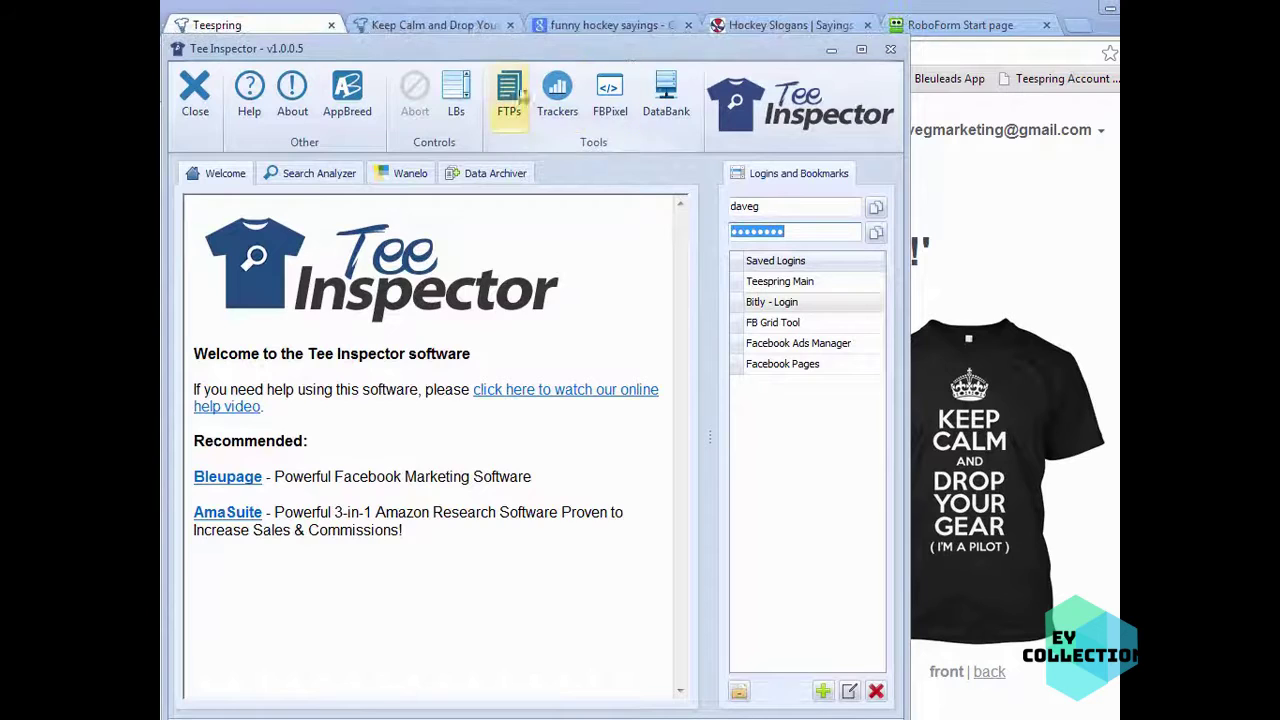
# - Switch to Tee Inspector, look over its Bitly Tracking Pixel Tool, and close the tool
pyautogui.click(557, 95)
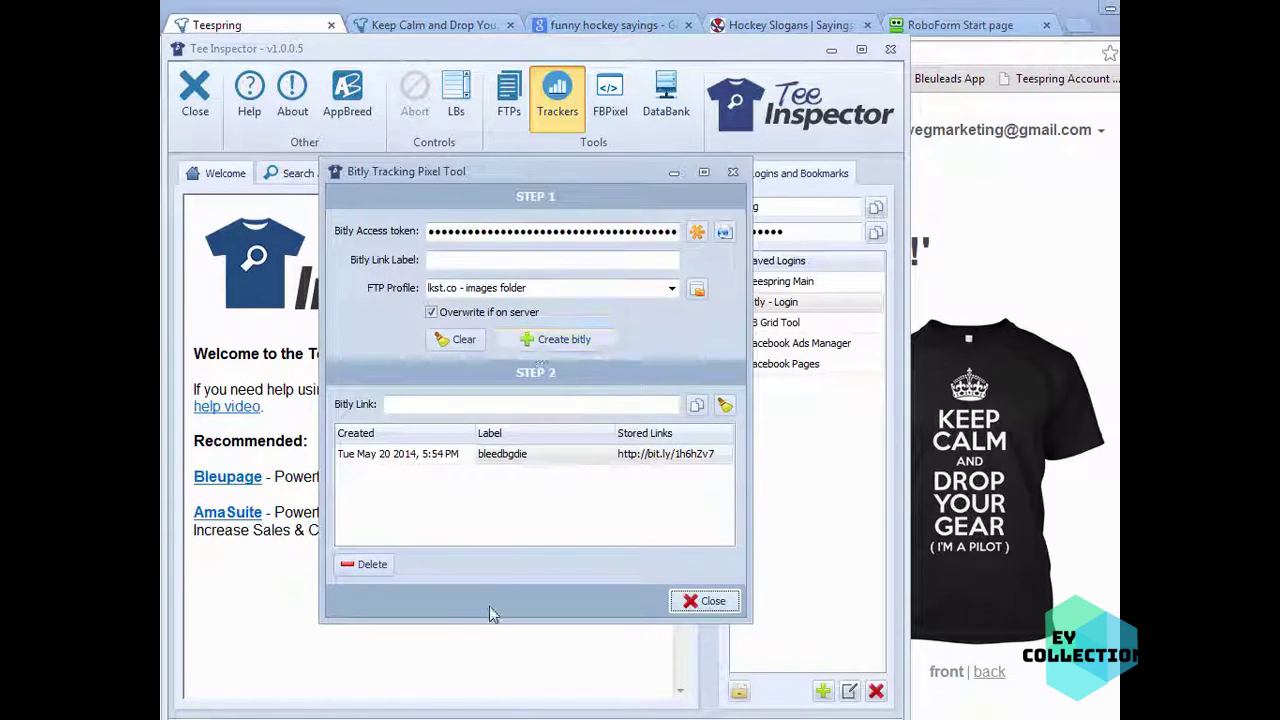
pyautogui.click(680, 603)
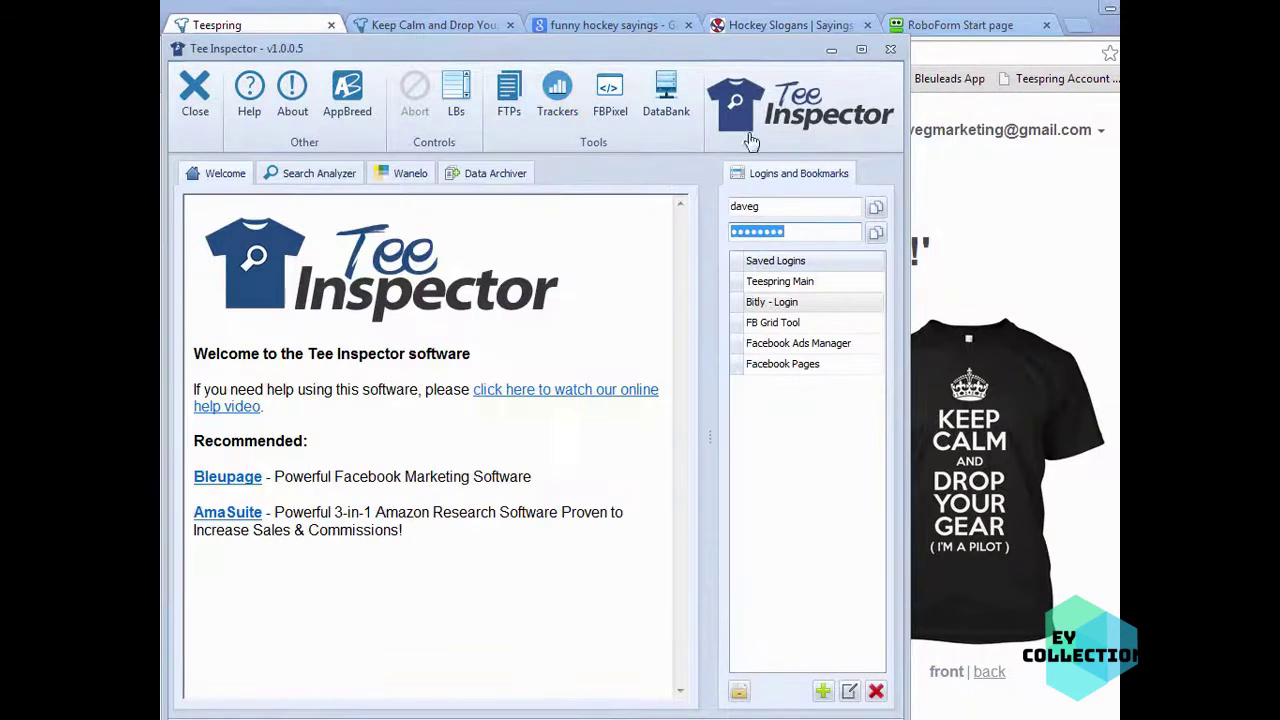
pyautogui.click(748, 136)
pyautogui.moveTo(172, 40); pyautogui.dragTo(1279, 110)
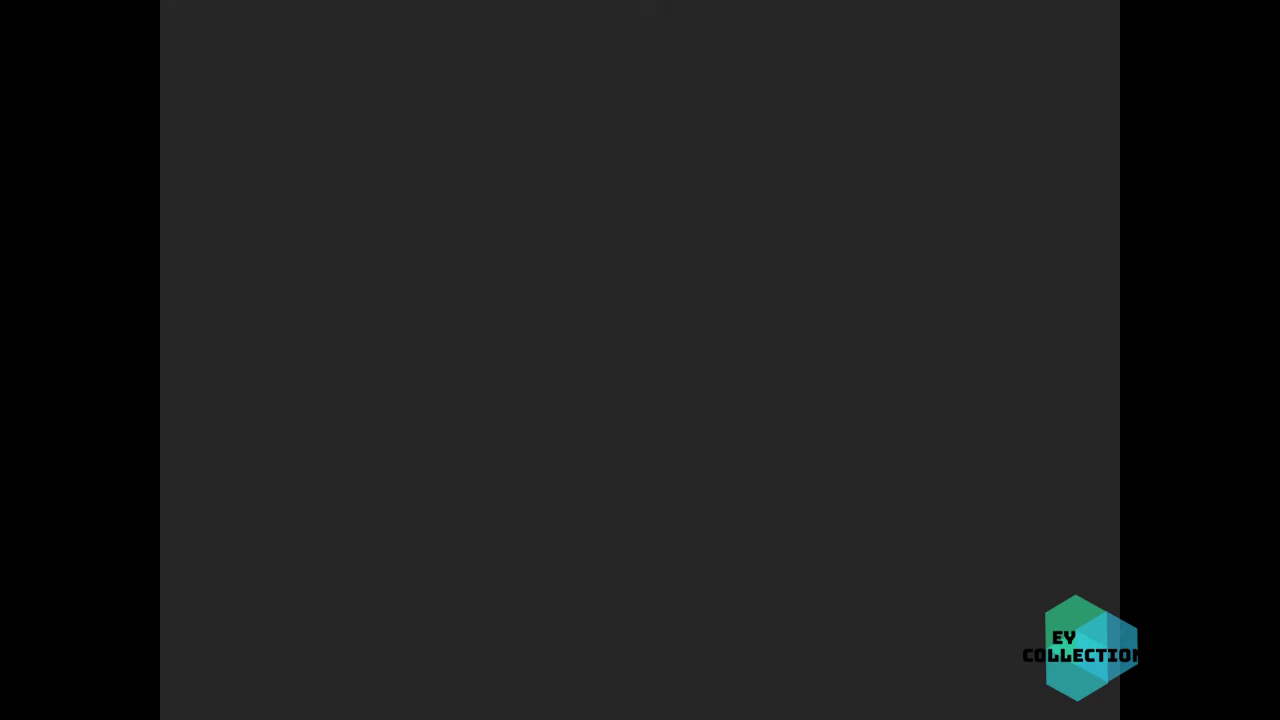
# - Switch to Photoshop and create a new white document 1 pixel wide and 1 pixel high
pyautogui.click(215, 18)
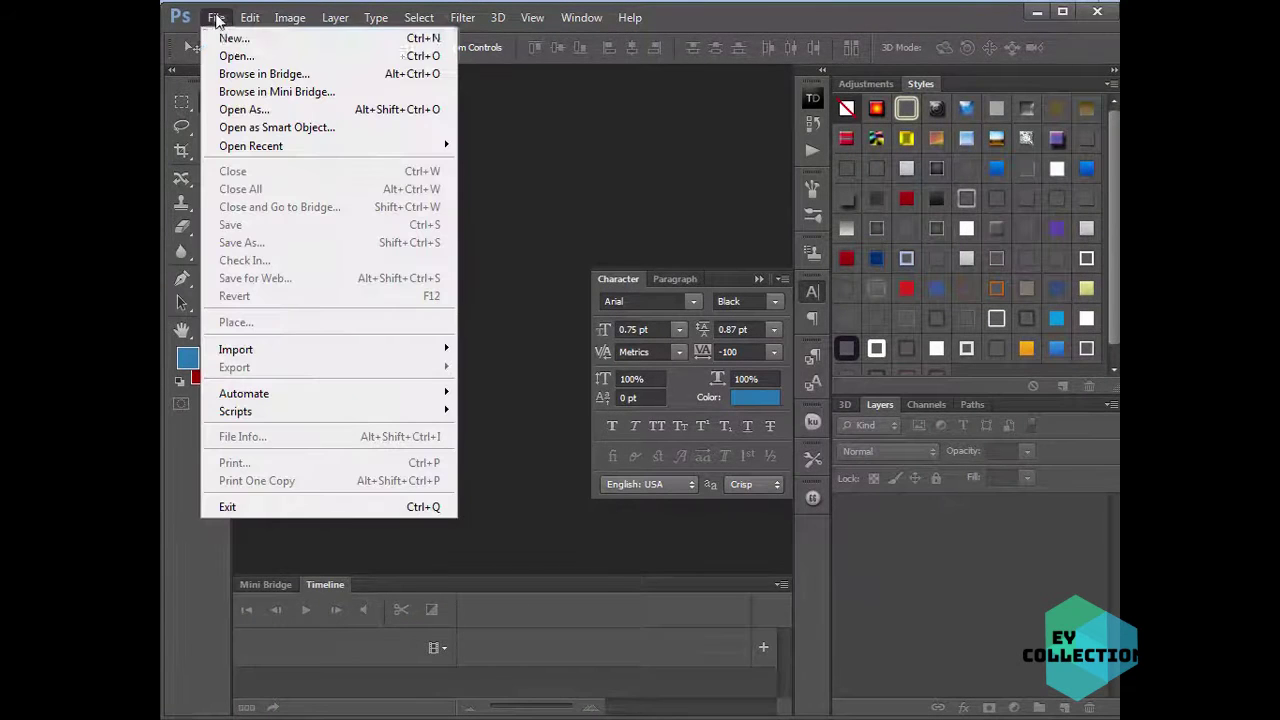
pyautogui.click(234, 38)
pyautogui.click(445, 260)
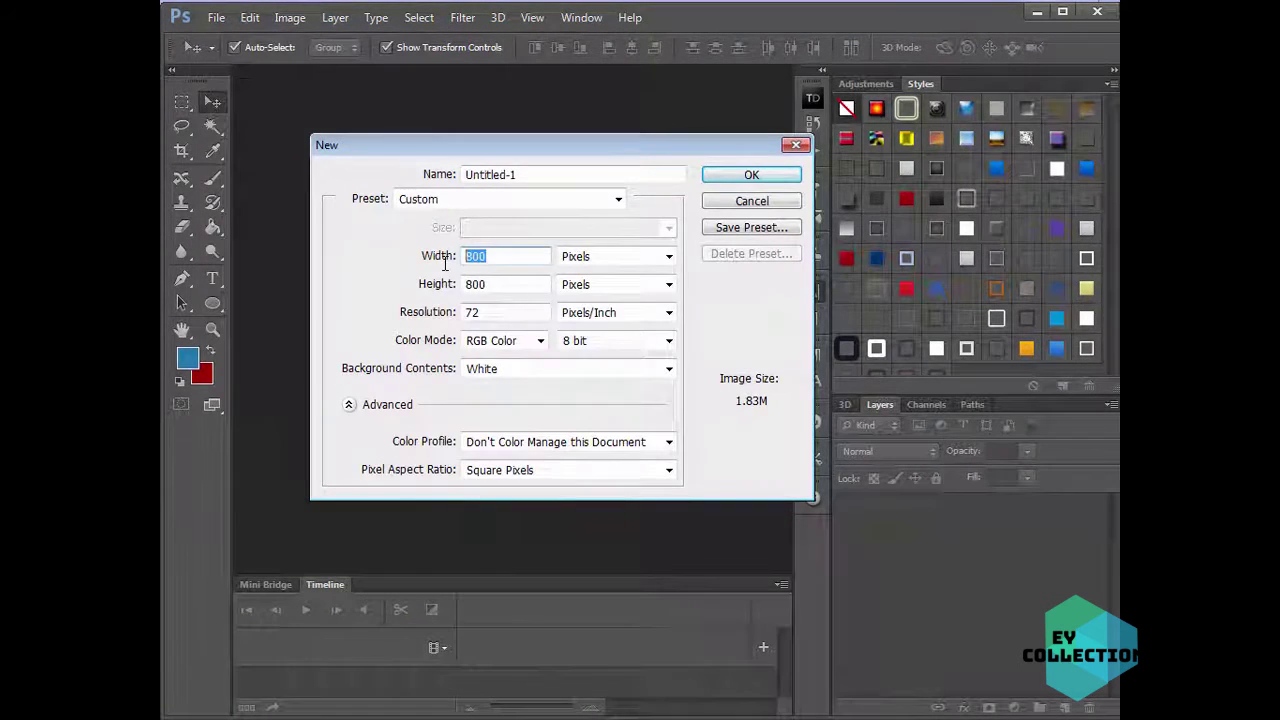
pyautogui.write('1')
pyautogui.click(440, 284)
pyautogui.write('1')
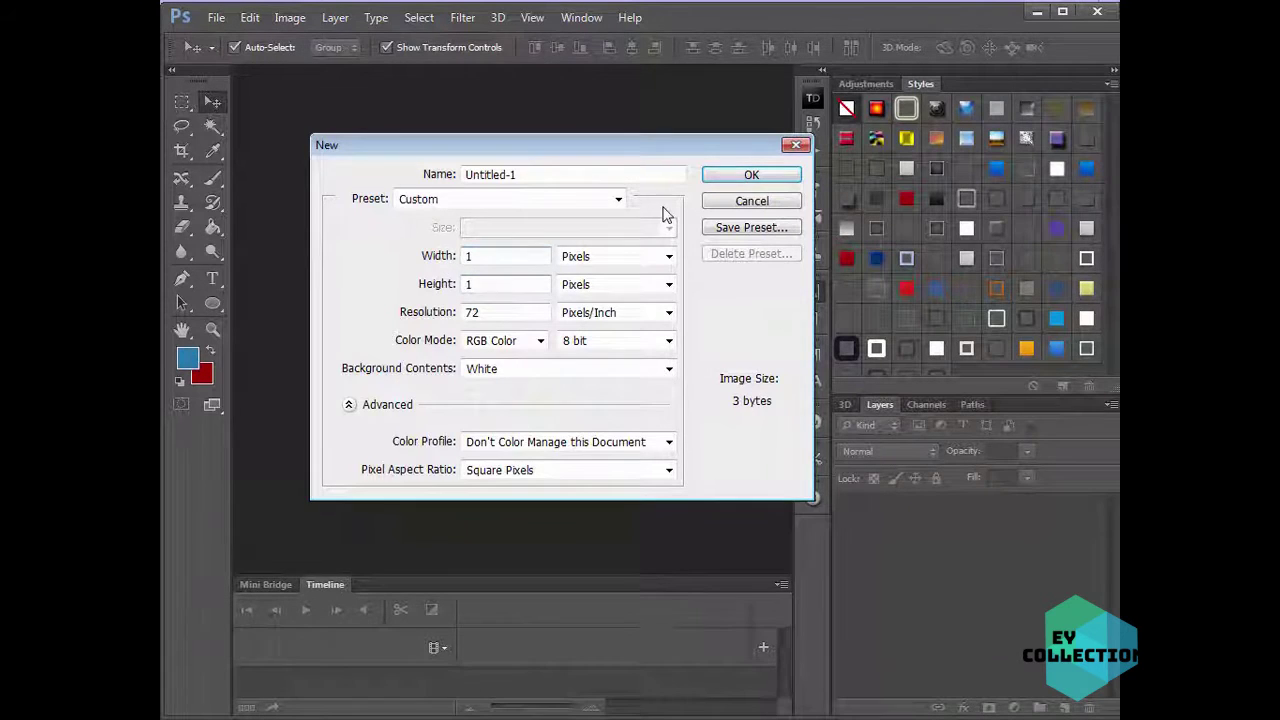
pyautogui.click(751, 175)
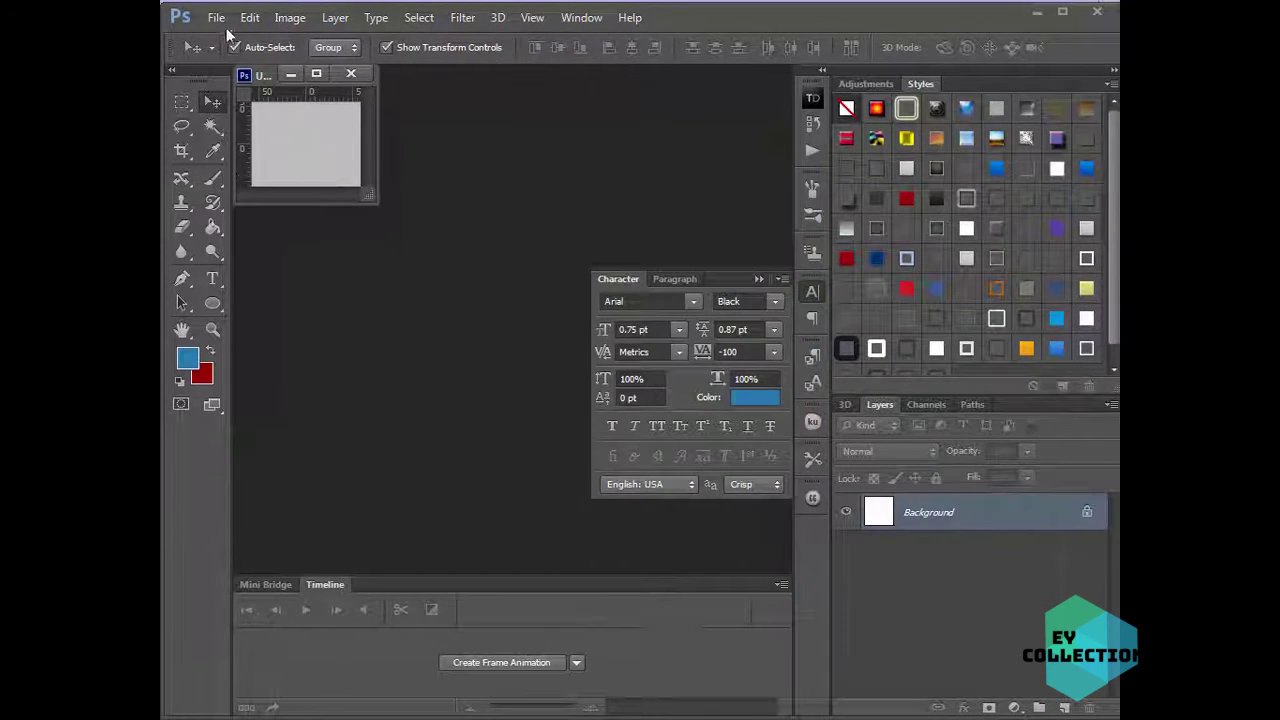
# - Start saving the new document under a new name and choose the Pilots folder as its location
pyautogui.click(216, 17)
pyautogui.click(240, 241)
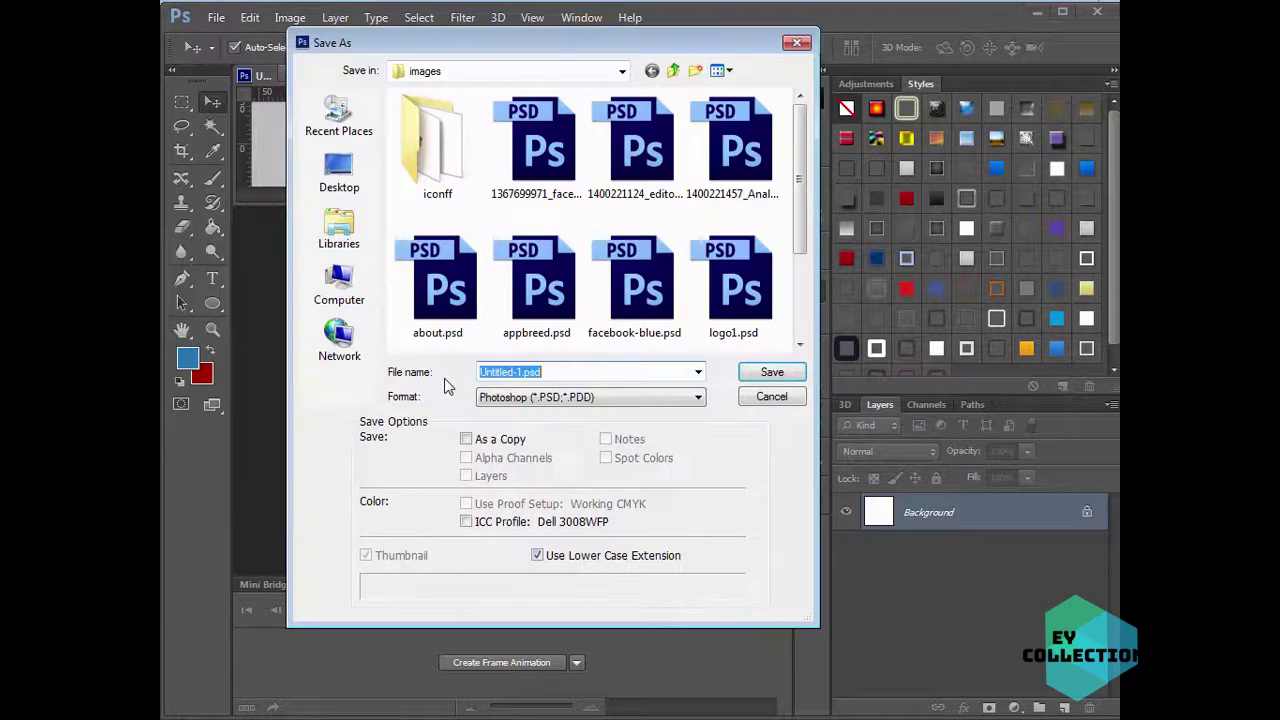
pyautogui.click(621, 71)
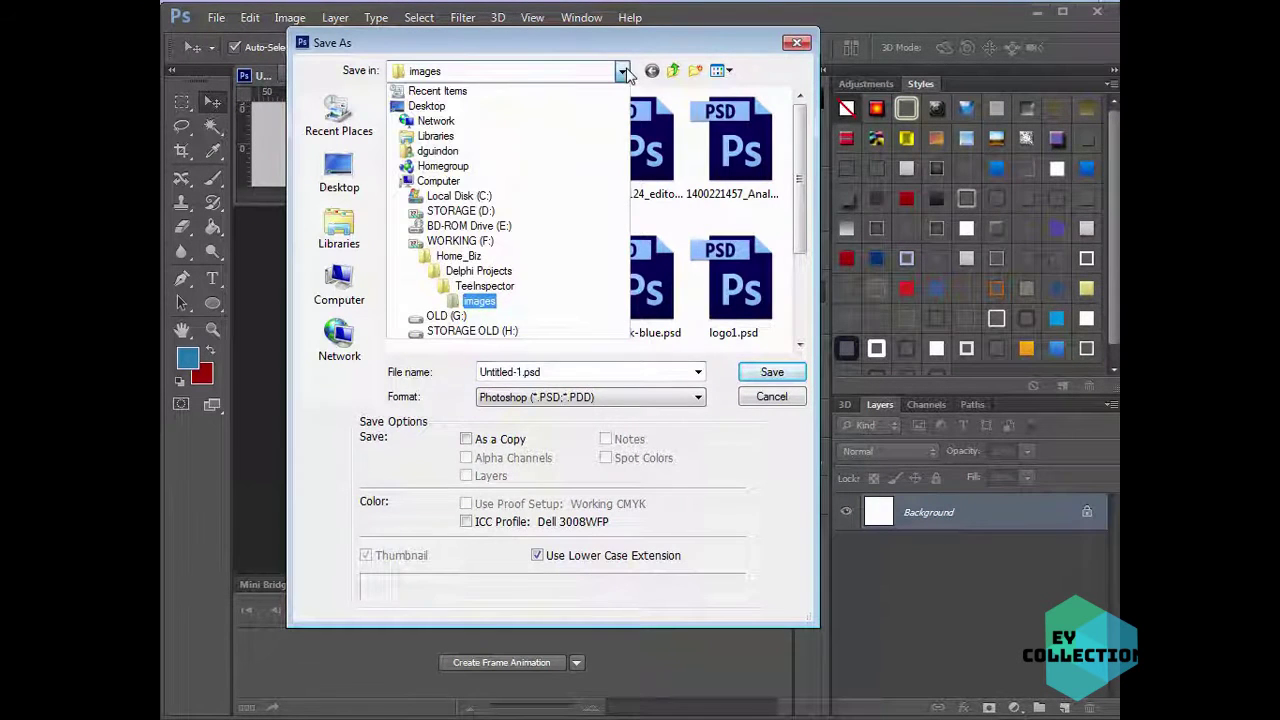
pyautogui.click(556, 258)
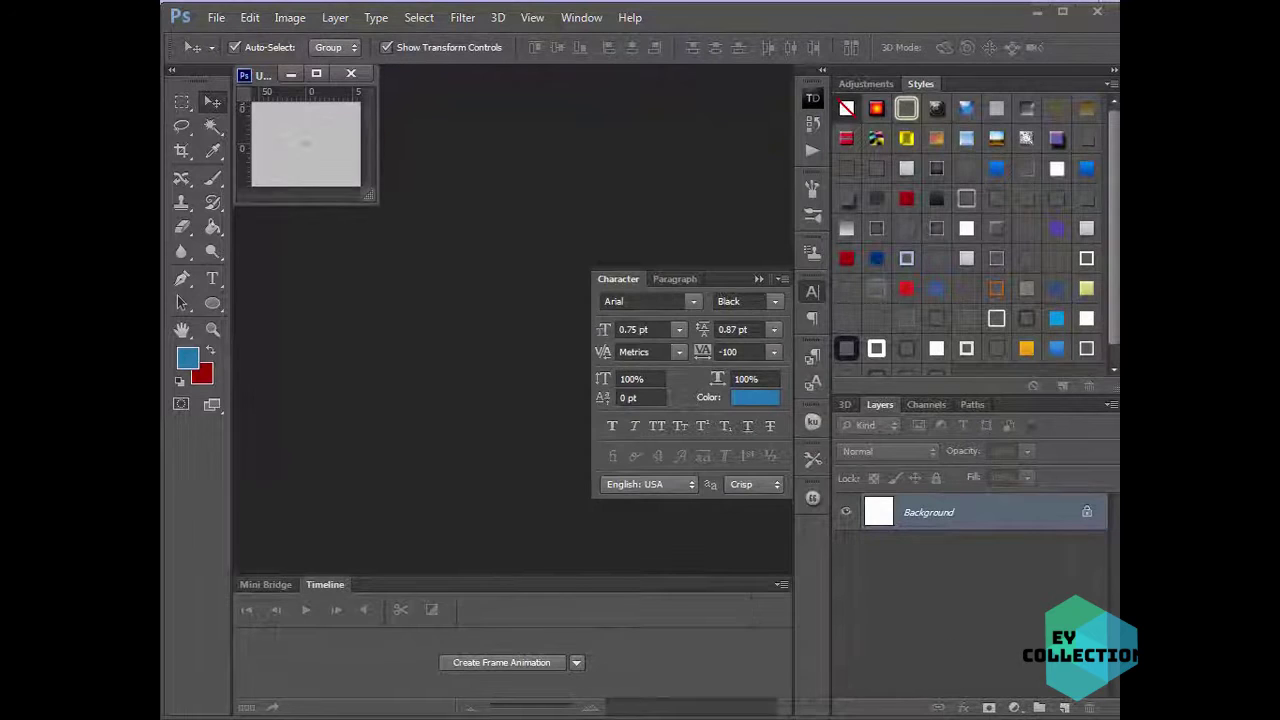
pyautogui.hotkey('ctrl', 'shift', 's')
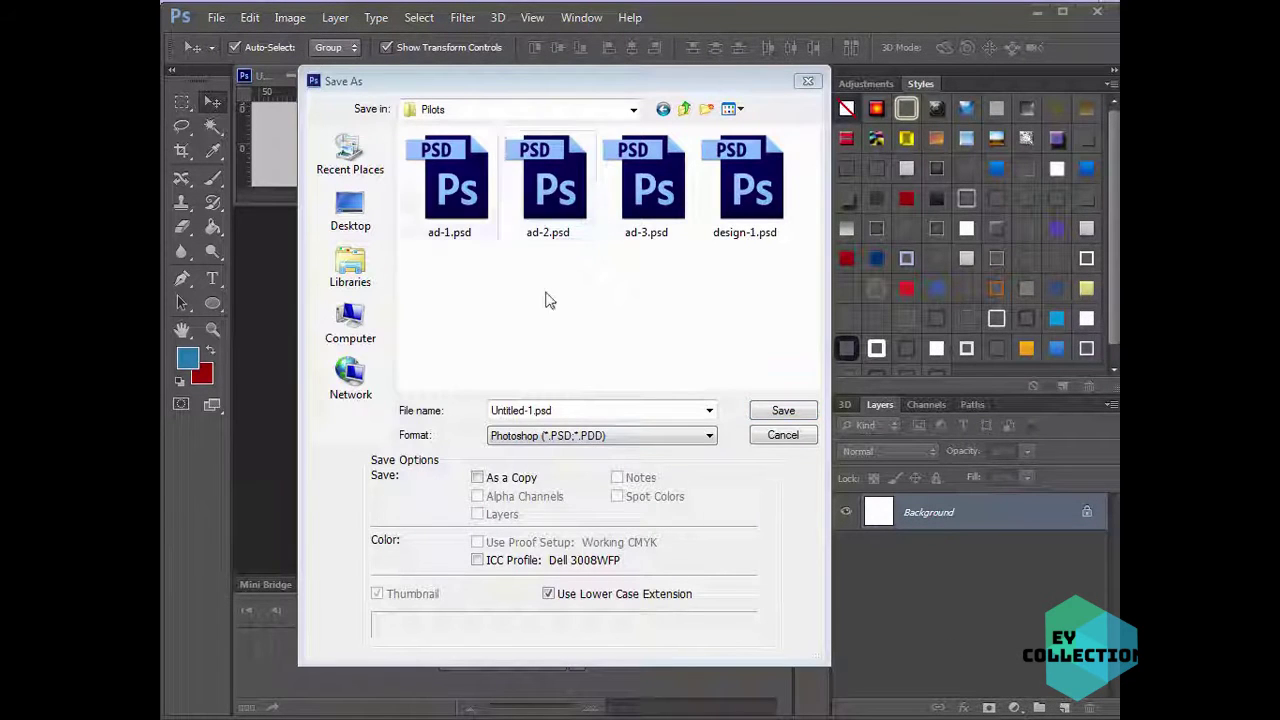
# - Name the file "pixel" and set its format to JPEG for saving in the Pilots folder
pyautogui.click(566, 410)
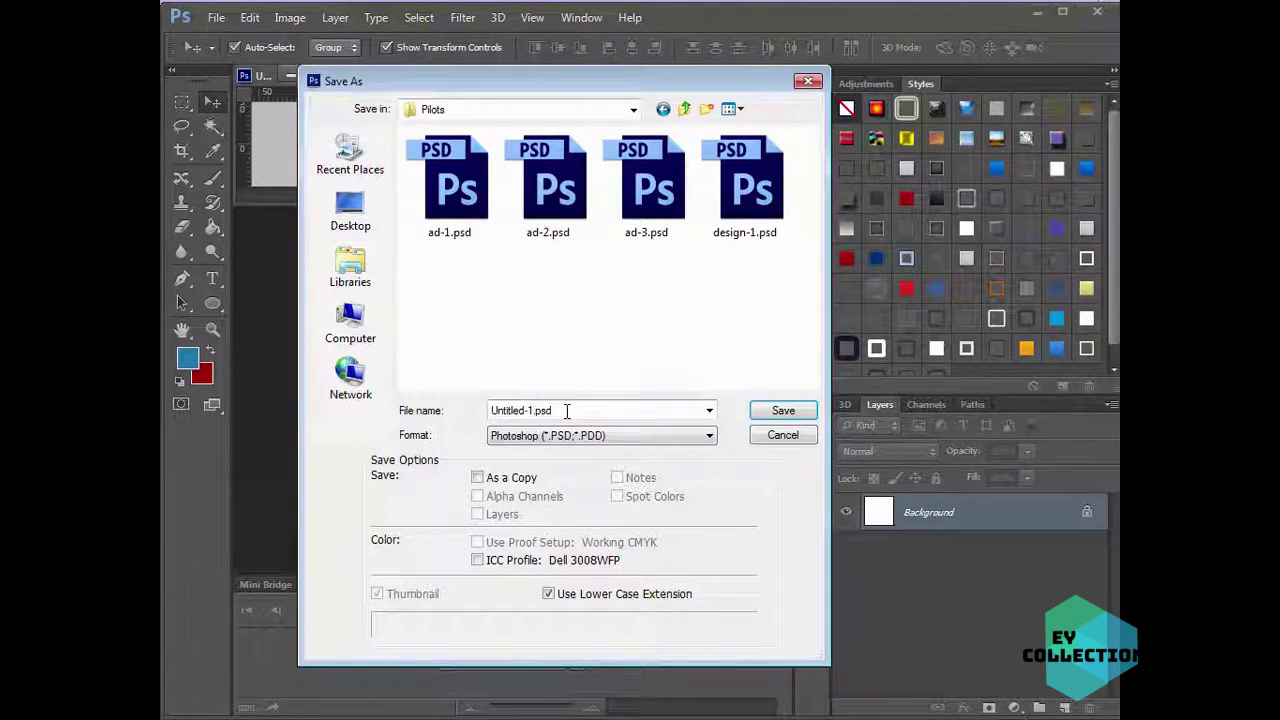
pyautogui.moveTo(566, 410); pyautogui.dragTo(458, 420)
pyautogui.write('pixel')
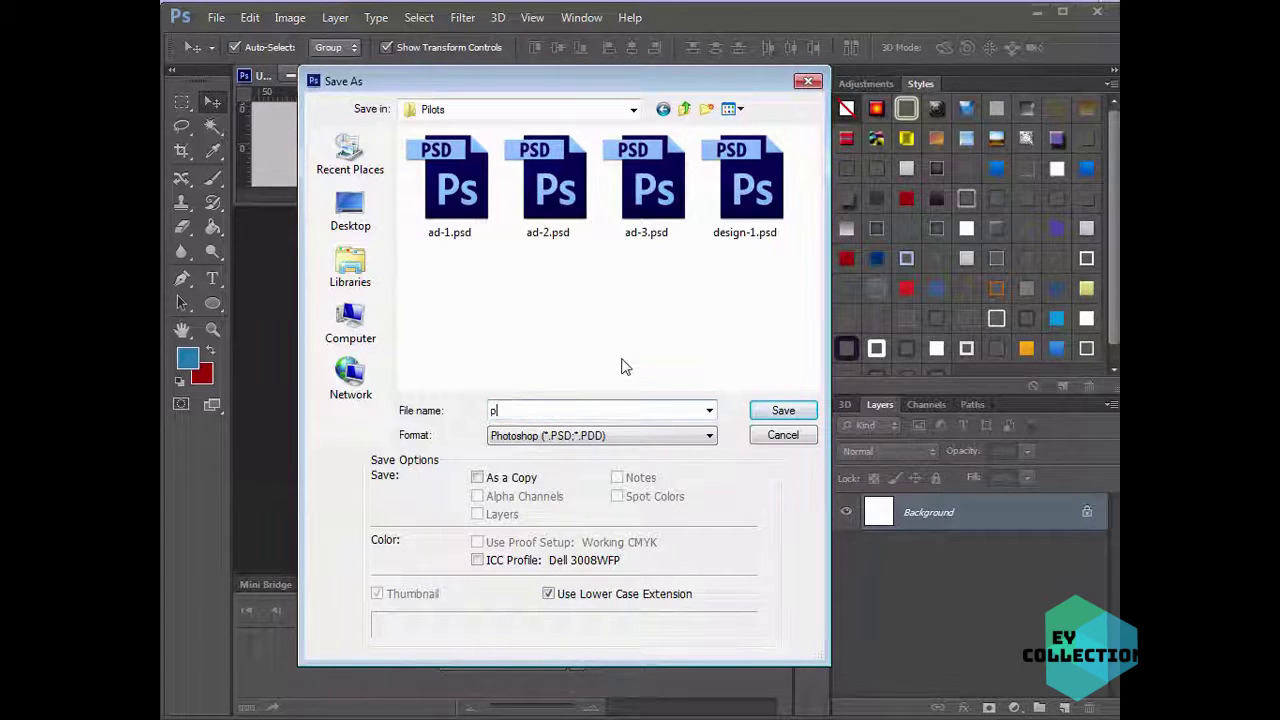
pyautogui.click(592, 437)
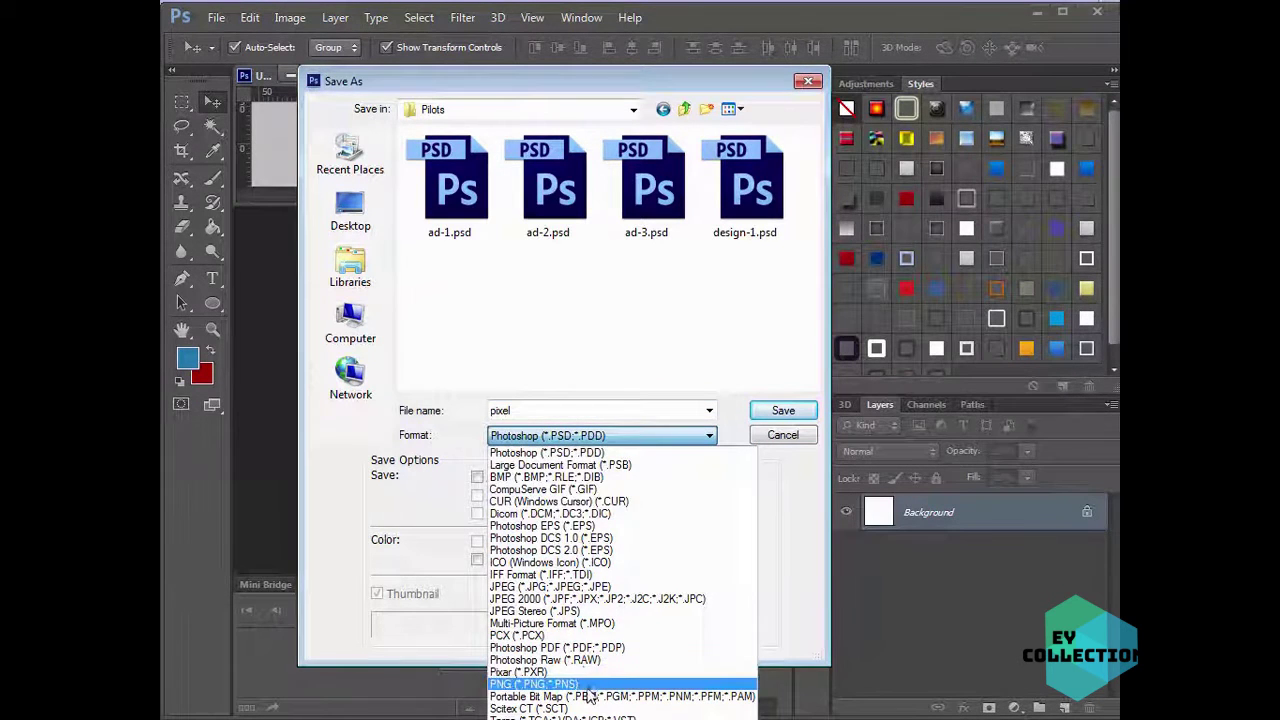
pyautogui.click(565, 586)
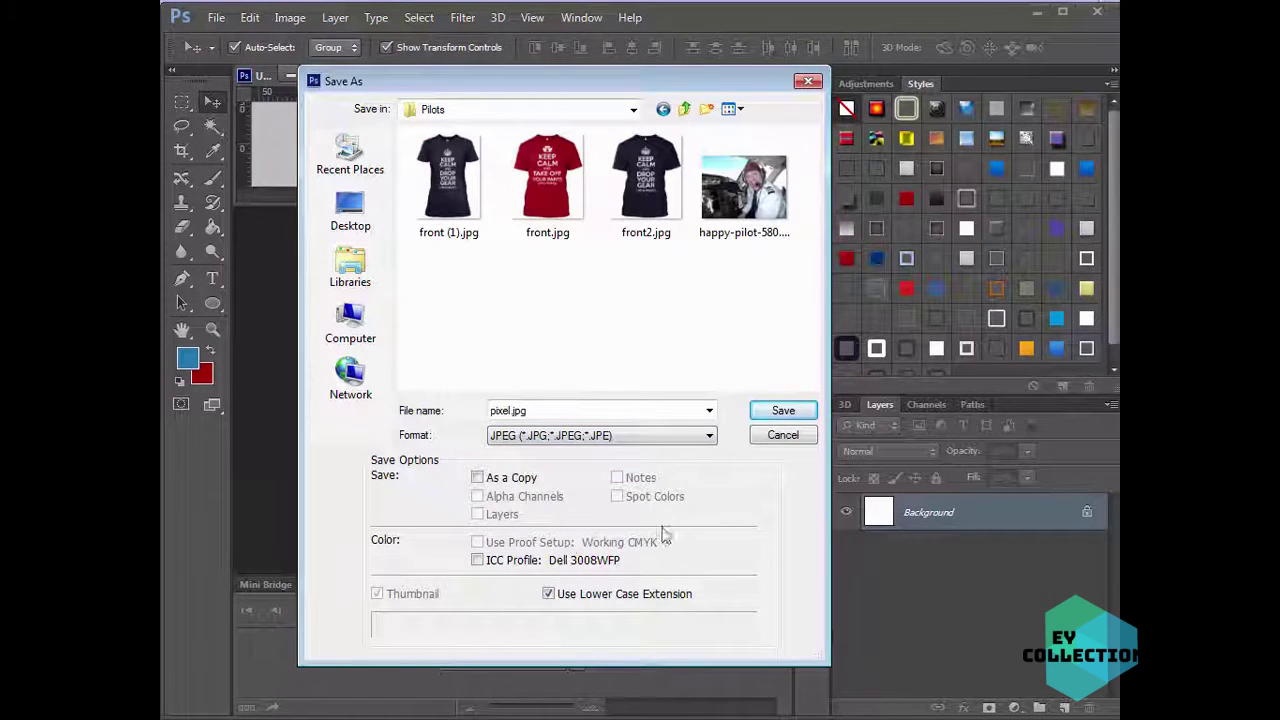
pyautogui.click(783, 413)
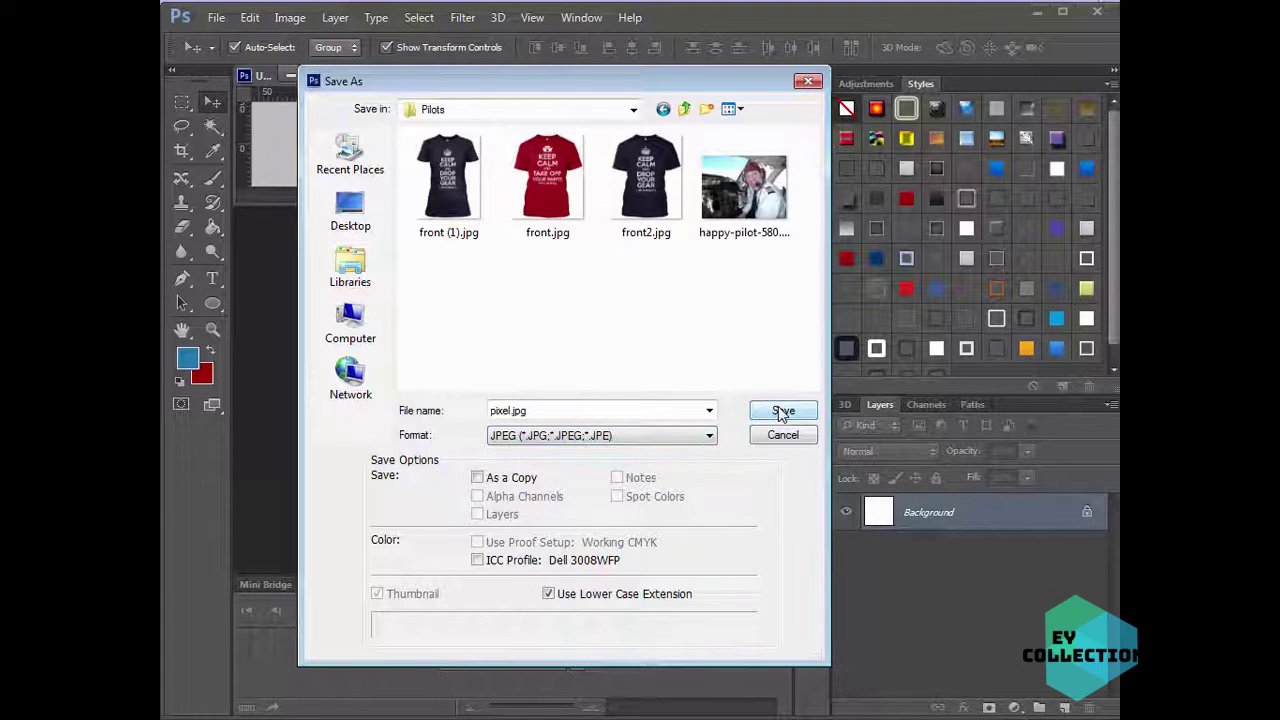
pyautogui.doubleClick(509, 411)
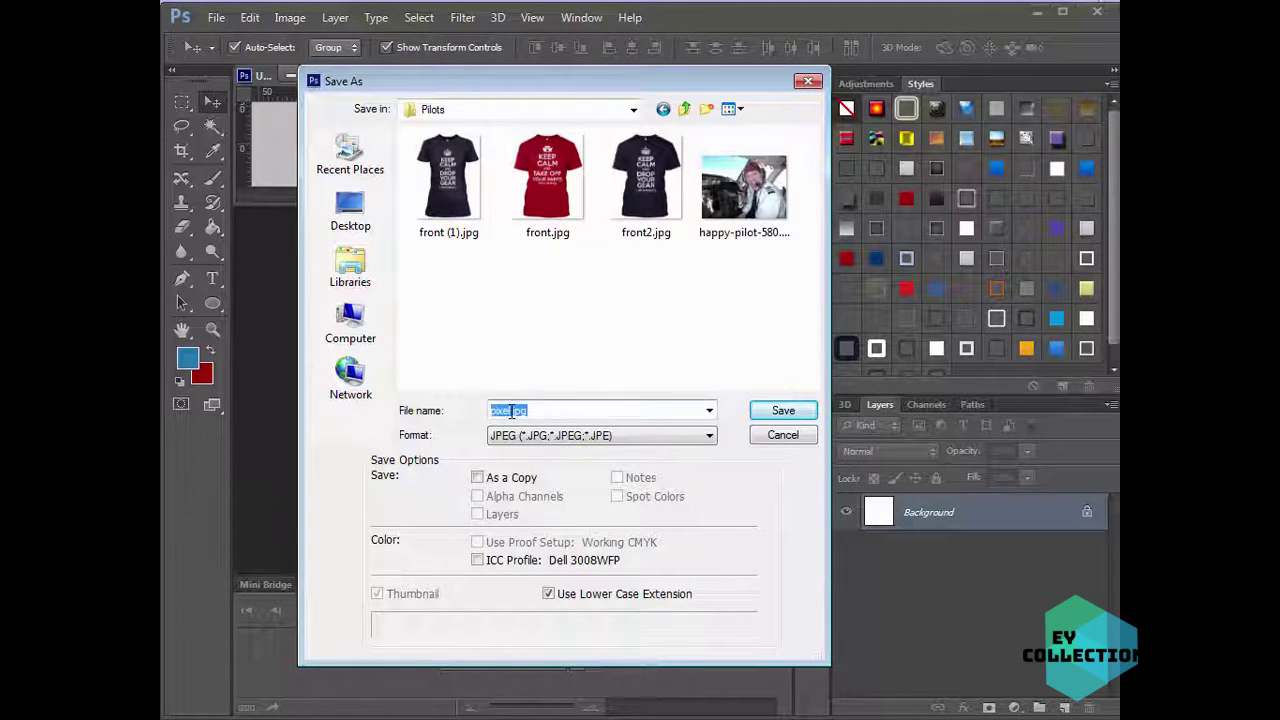
pyautogui.press('Tab')
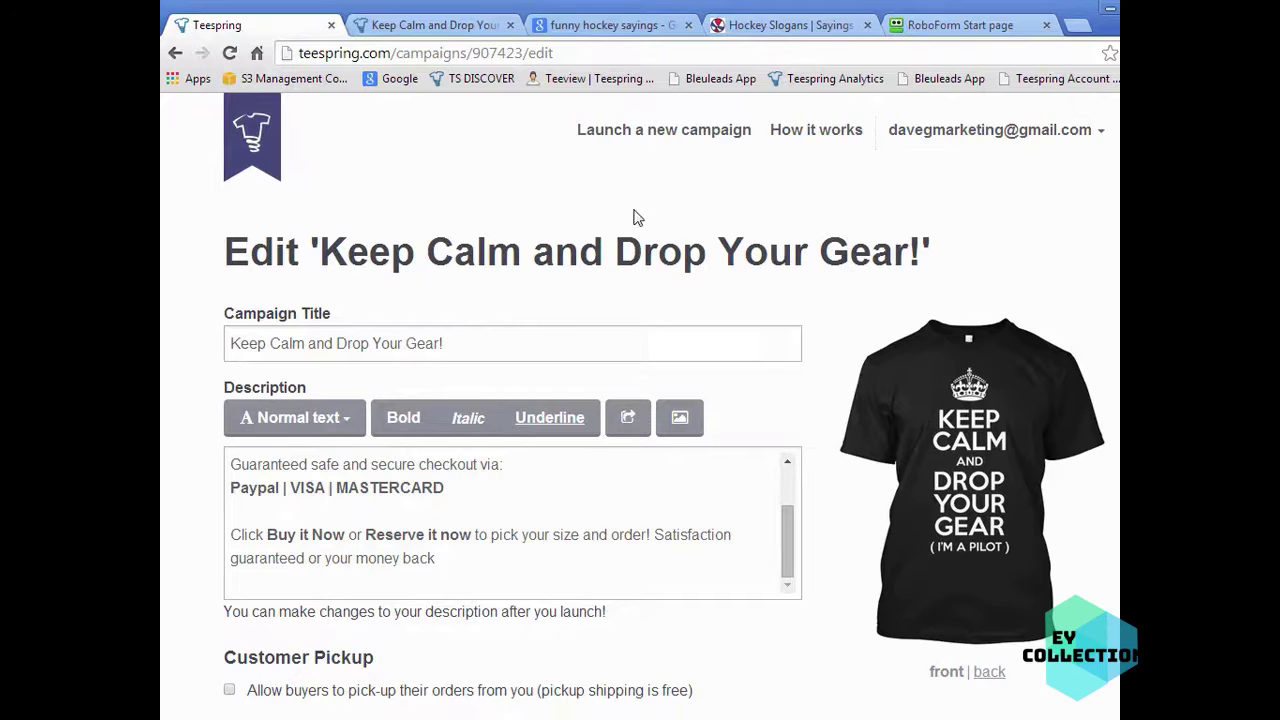
# - Copy the "dropyourgear" ending of the live Teespring campaign's web address and switch back to Photoshop
pyautogui.click(436, 28)
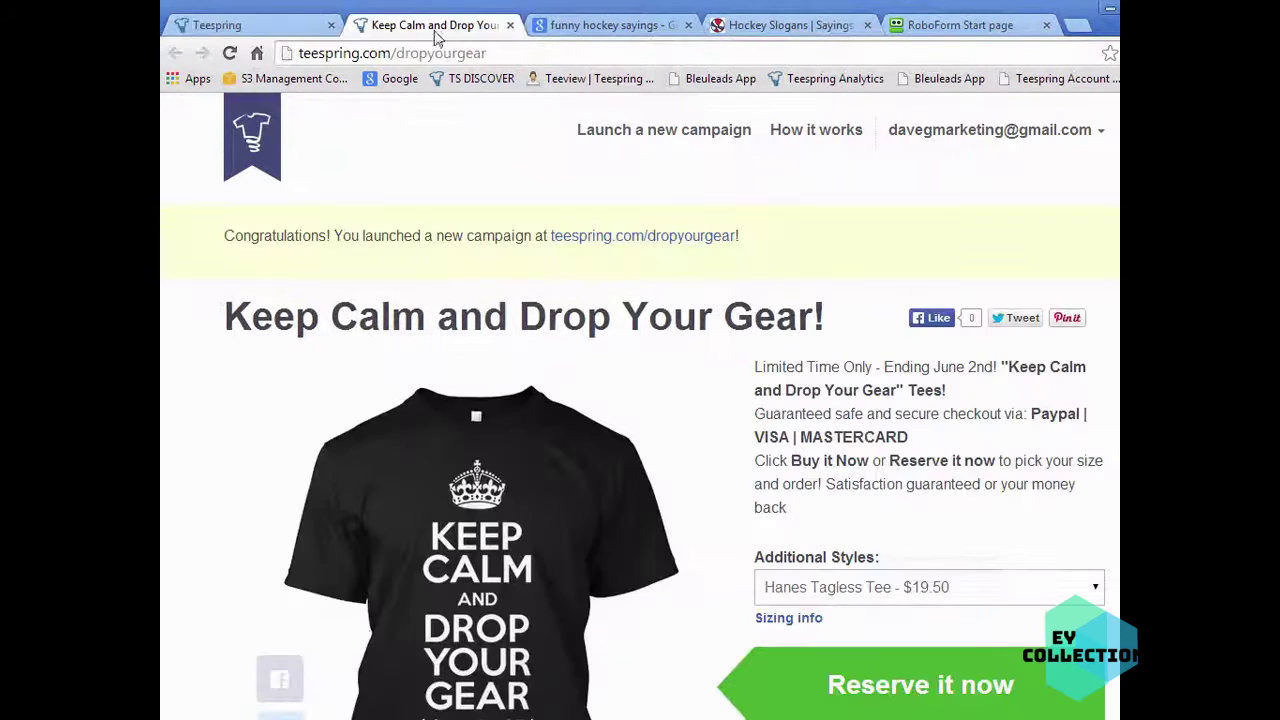
pyautogui.click(508, 60)
pyautogui.doubleClick(508, 60)
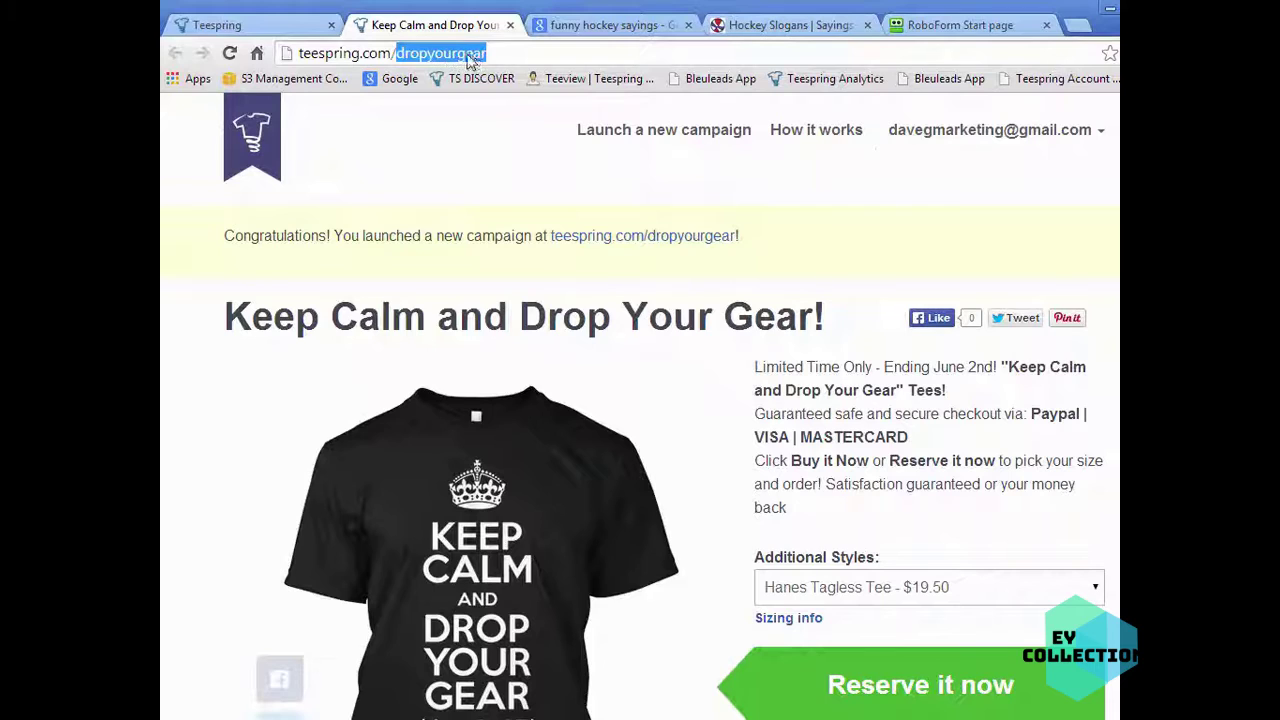
pyautogui.rightClick(466, 57)
pyautogui.click(522, 121)
pyautogui.hotkey('alt', 'Tab')
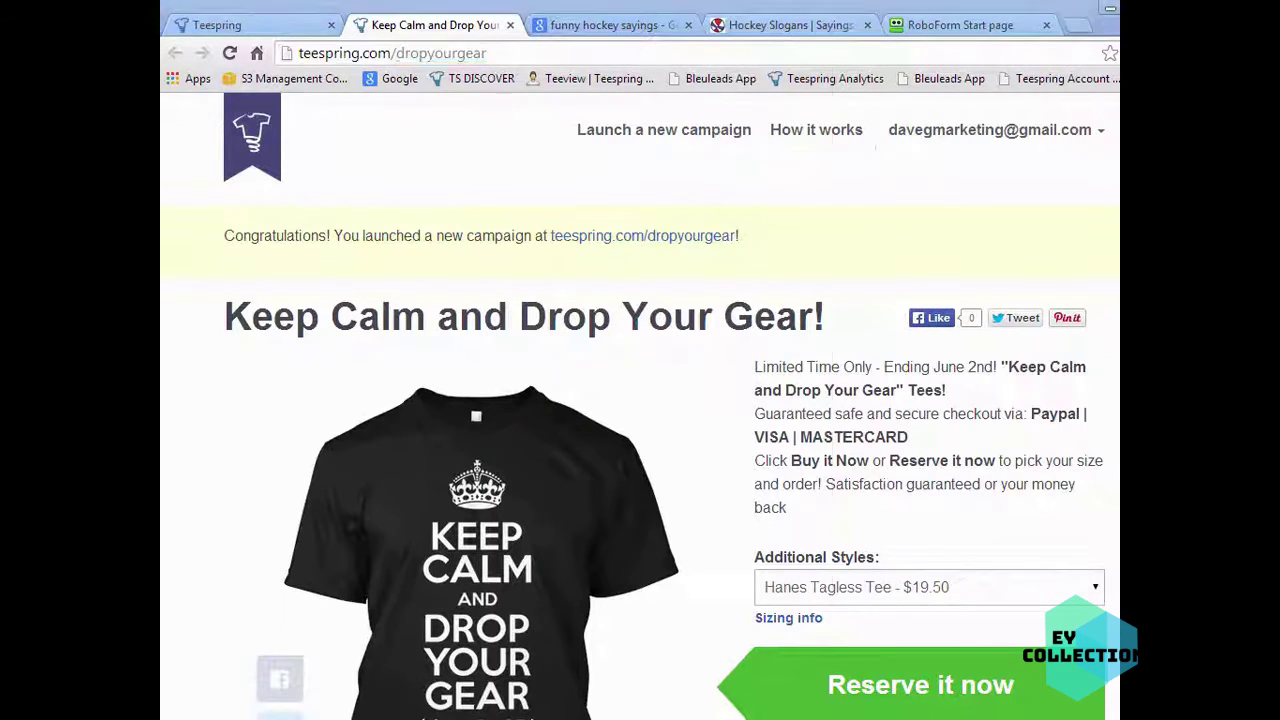
# - Change the name of the file being saved to "pixel-dropyourgear.jpg"
pyautogui.doubleClick(507, 412)
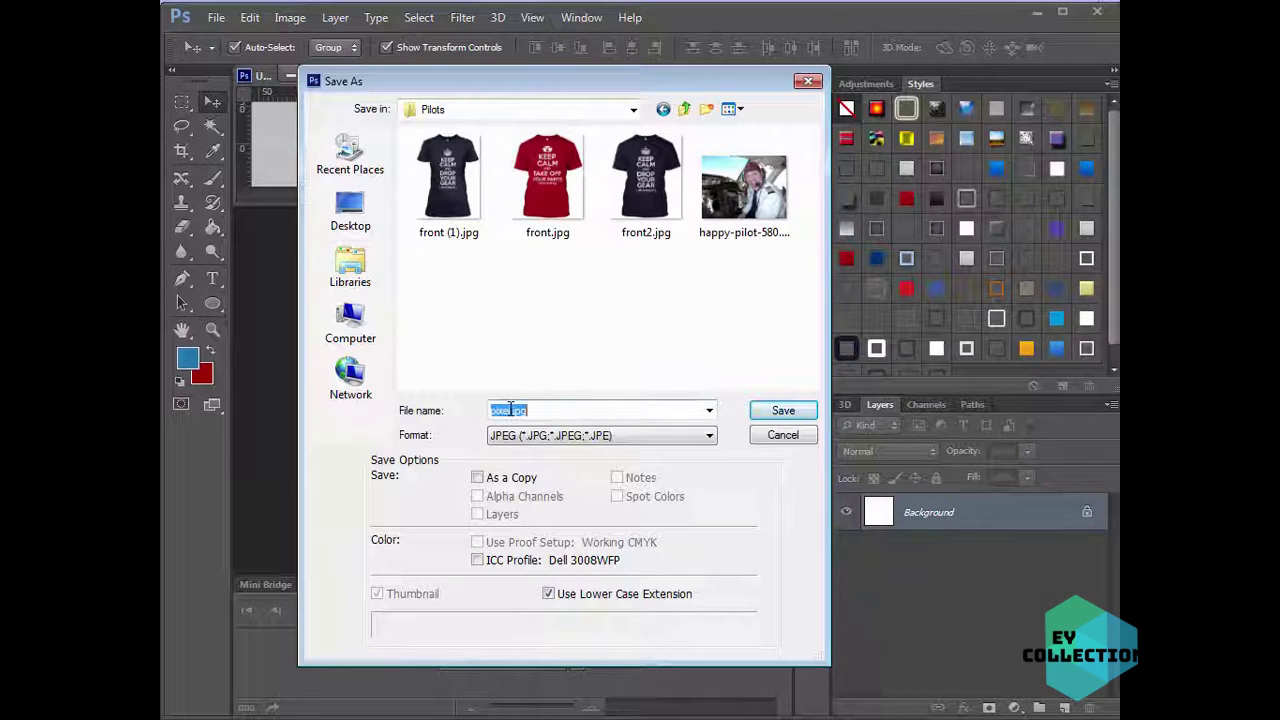
pyautogui.click(510, 411)
pyautogui.press('BackSpace')
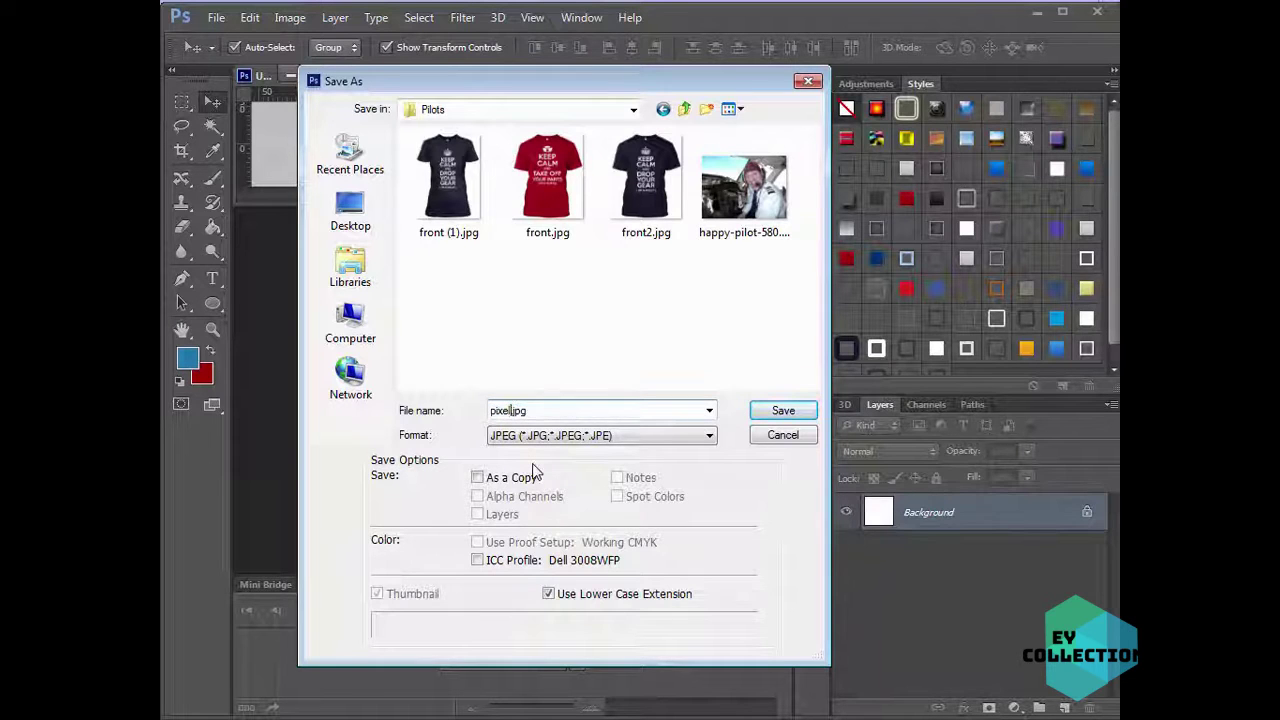
pyautogui.write('l-dropyourgear')
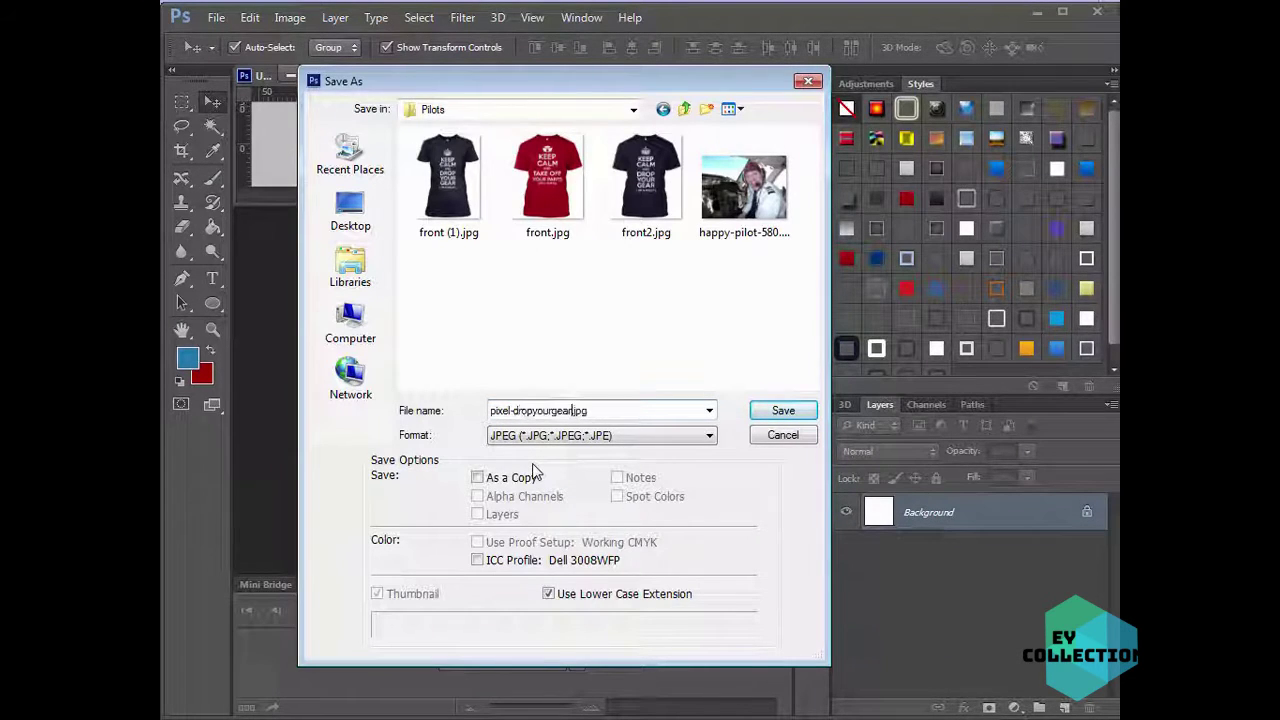
# - Save the pixel image as a JPEG with quality 5 (Medium)
pyautogui.click(790, 412)
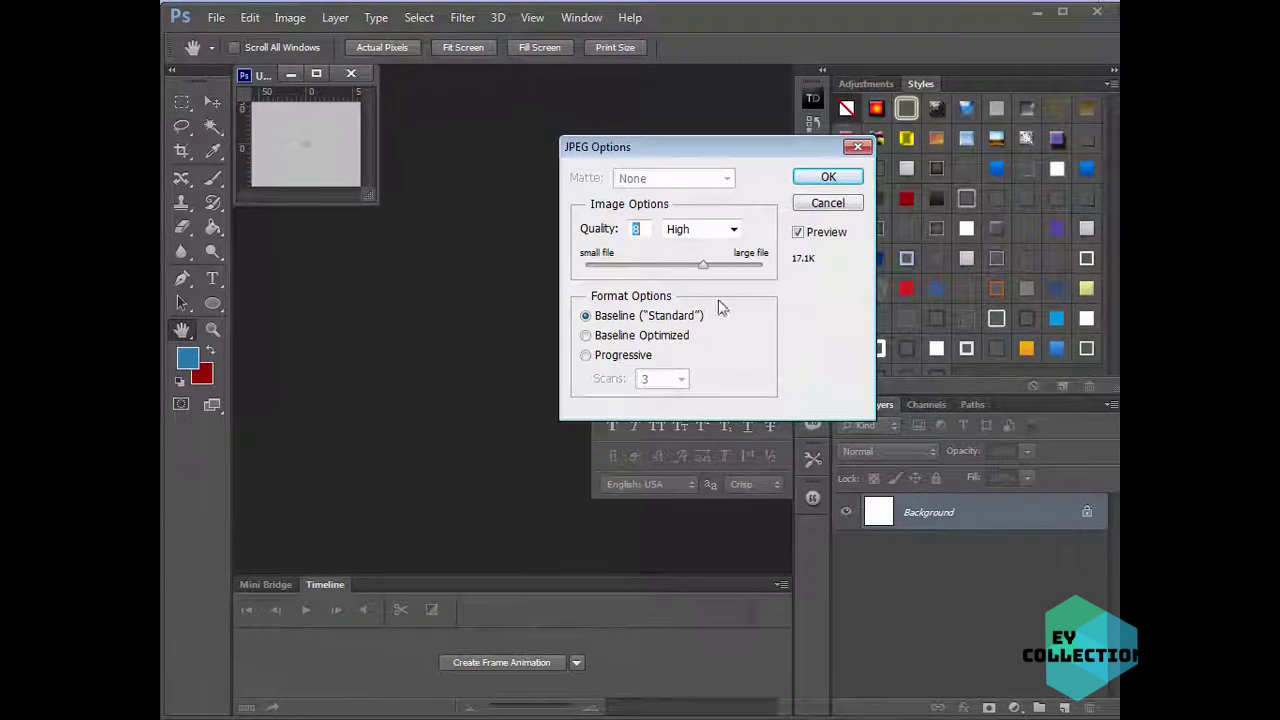
pyautogui.moveTo(703, 266); pyautogui.dragTo(668, 277)
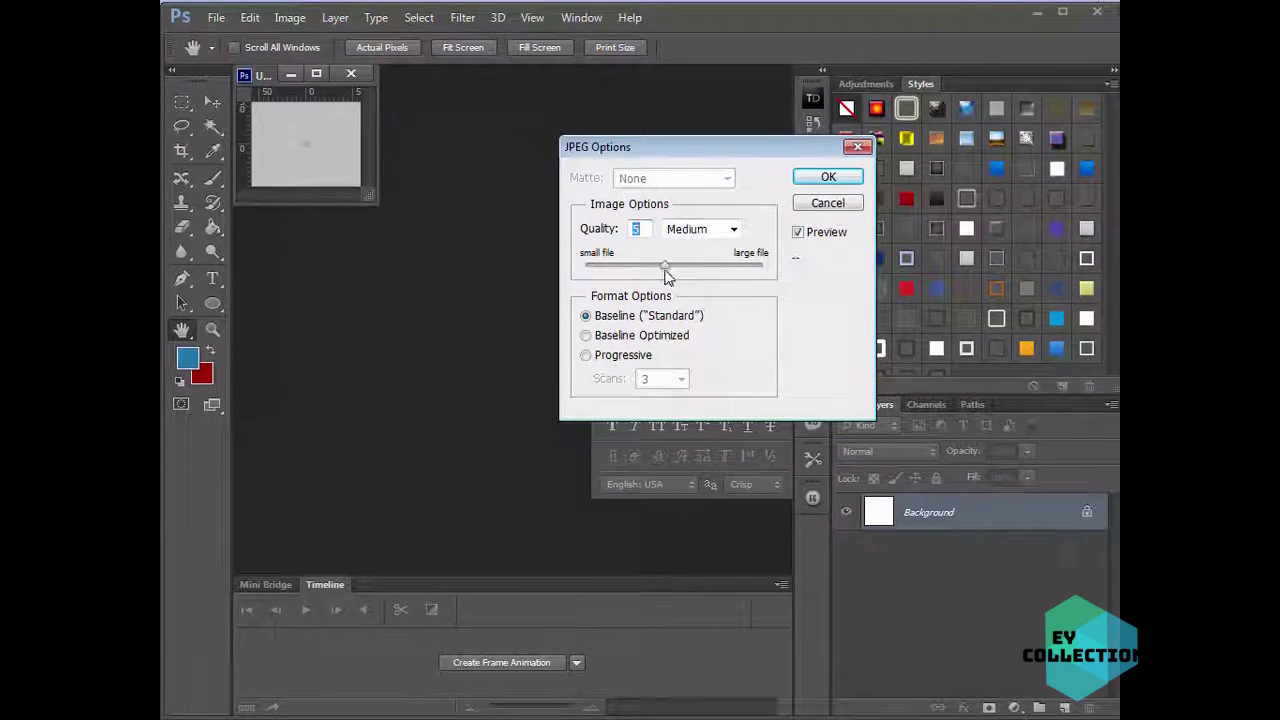
pyautogui.click(826, 177)
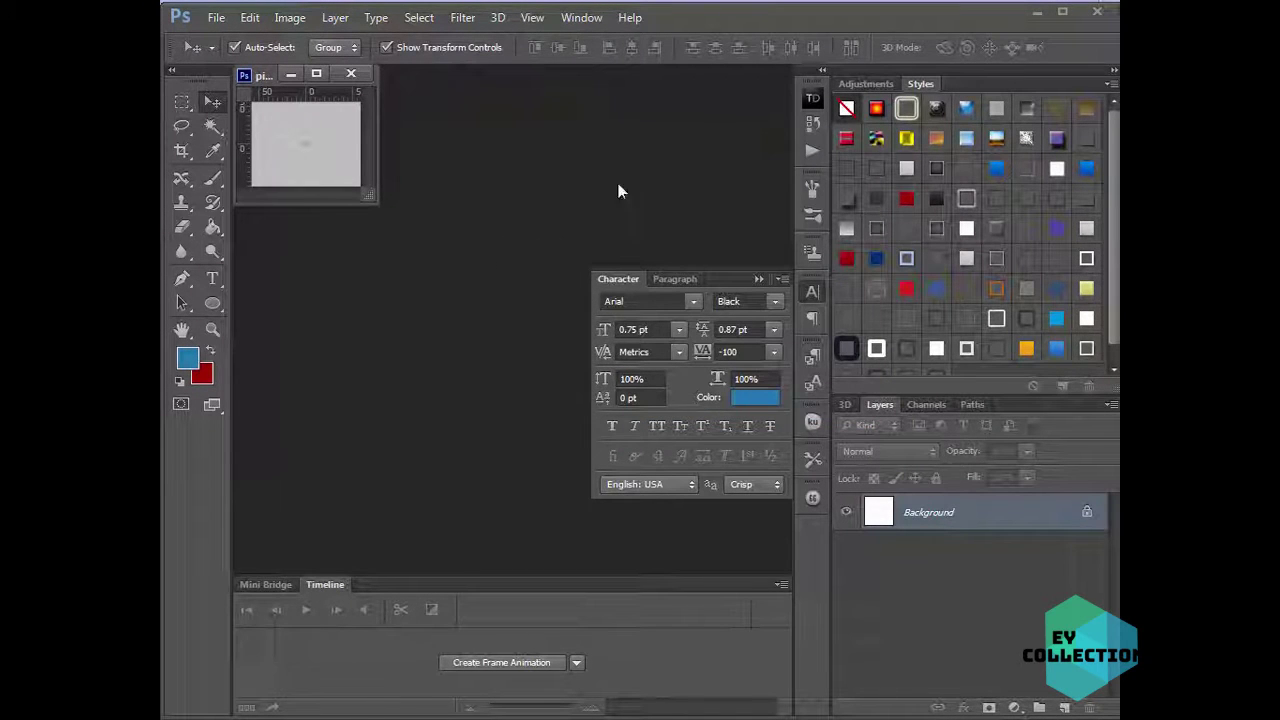
# - Minimise Photoshop, launch CoffeeCup Free FTP from the desktop and move its window into view
pyautogui.click(1035, 20)
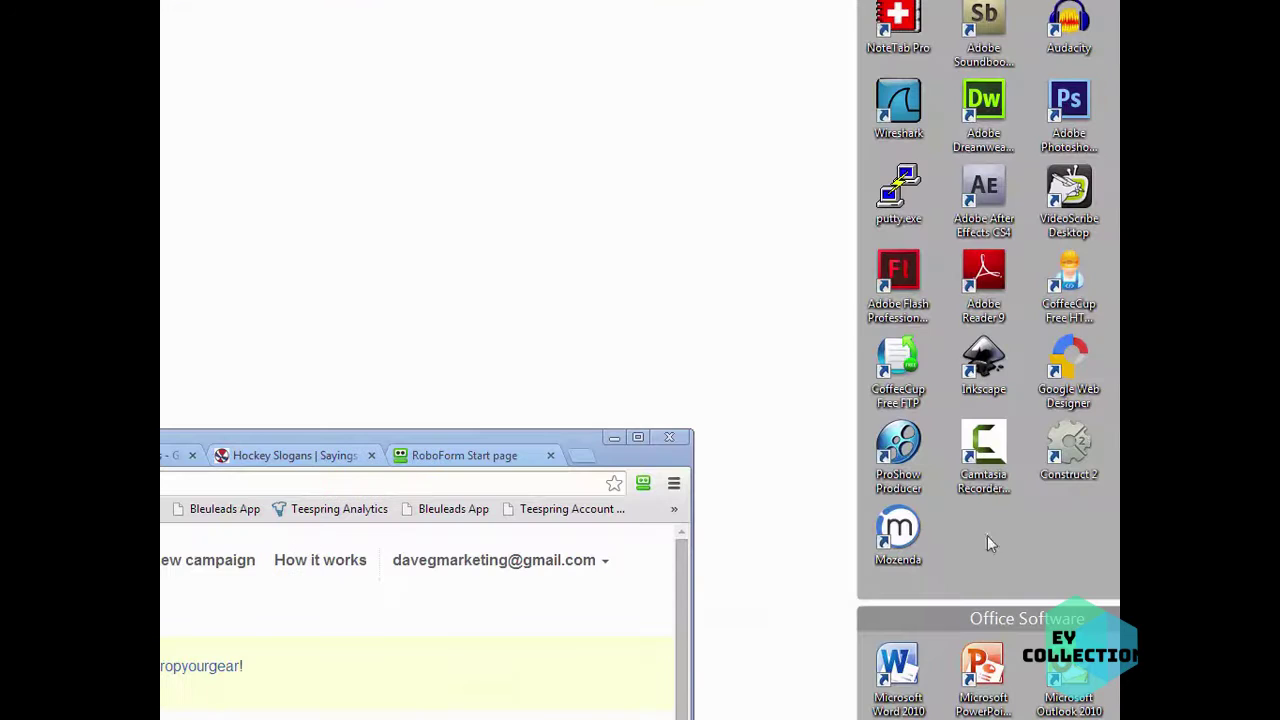
pyautogui.doubleClick(897, 366)
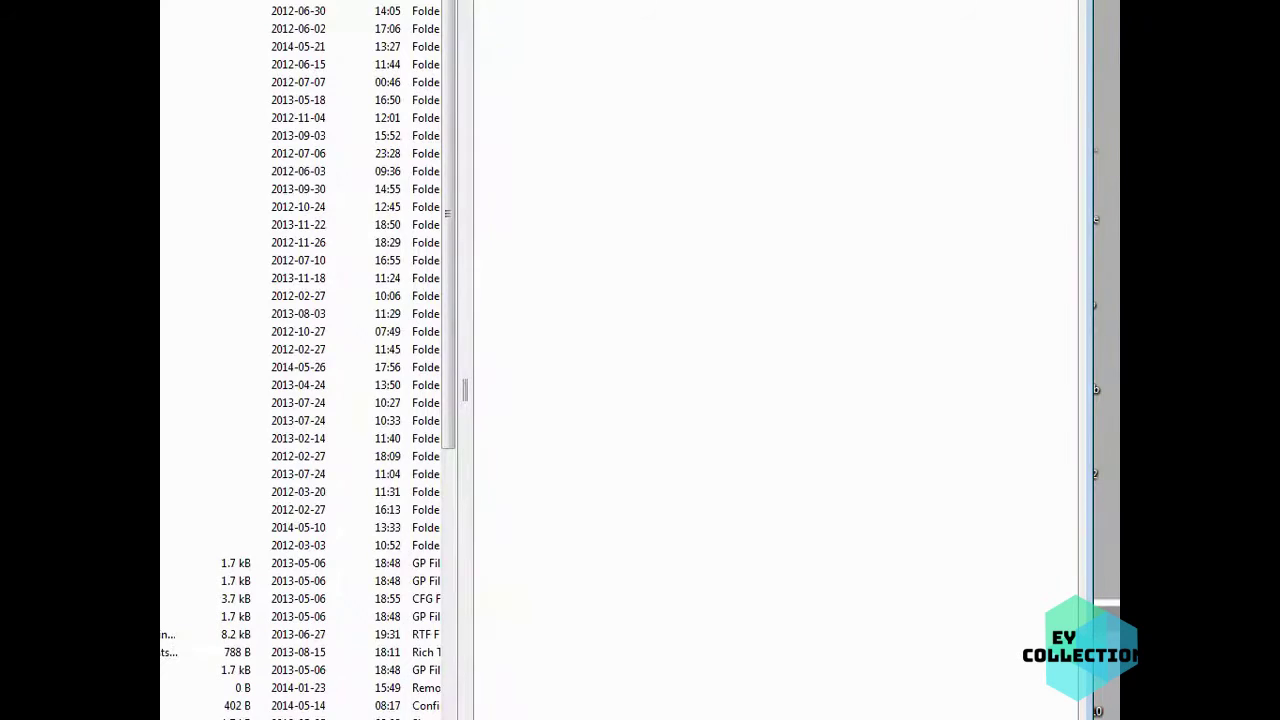
pyautogui.moveTo(686, 0); pyautogui.dragTo(921, 36)
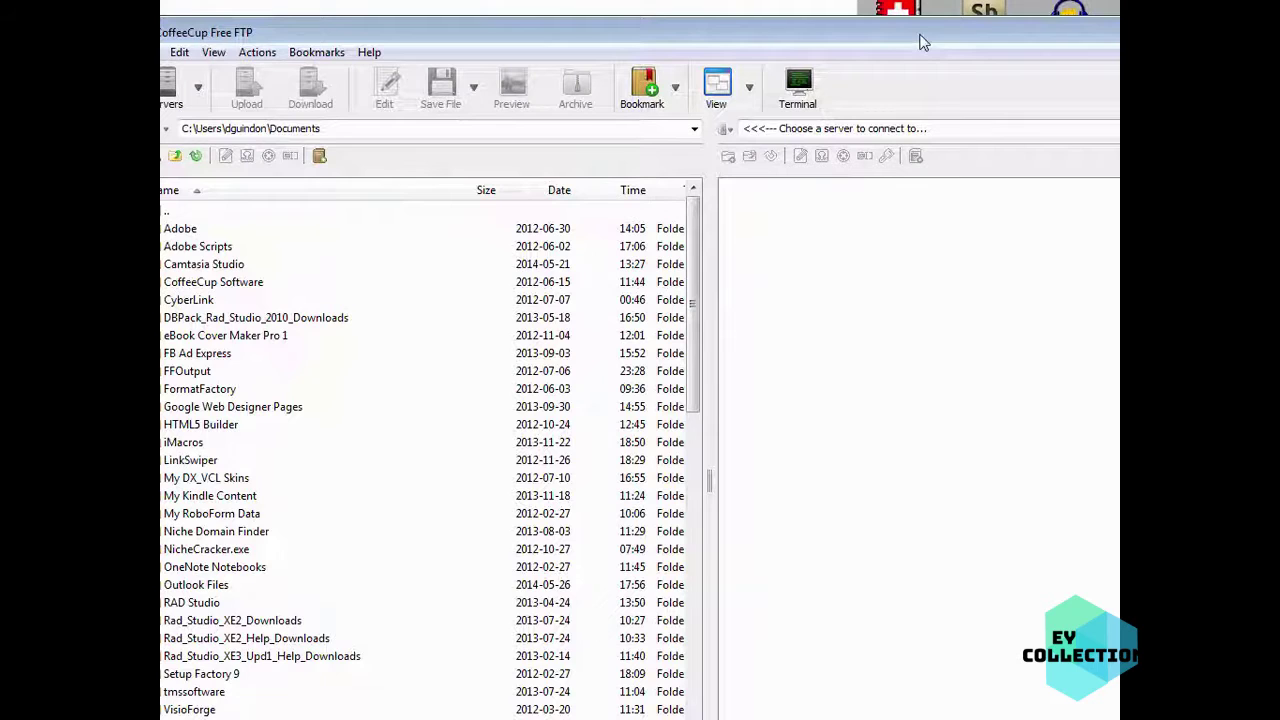
pyautogui.moveTo(908, 28); pyautogui.dragTo(922, 24)
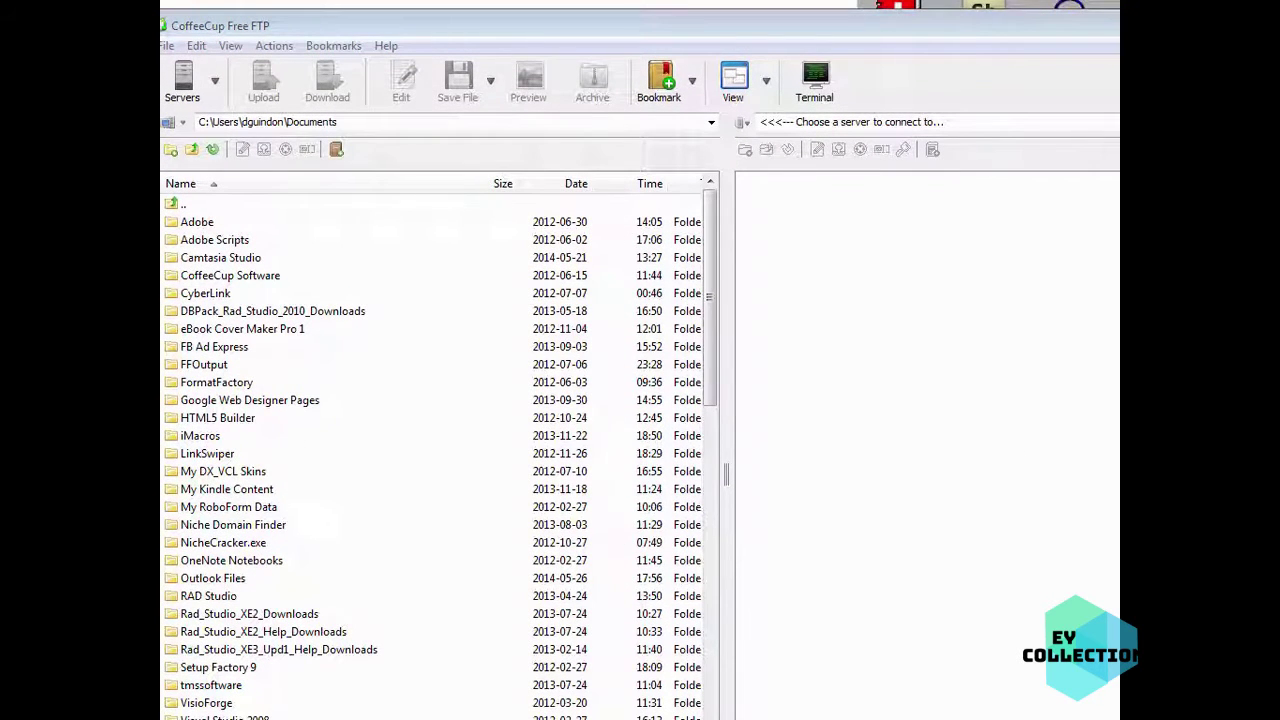
# - Search Google for "coffeecup software ftp" in the browser and open CoffeeCup's Free FTP page
pyautogui.click(735, 718)
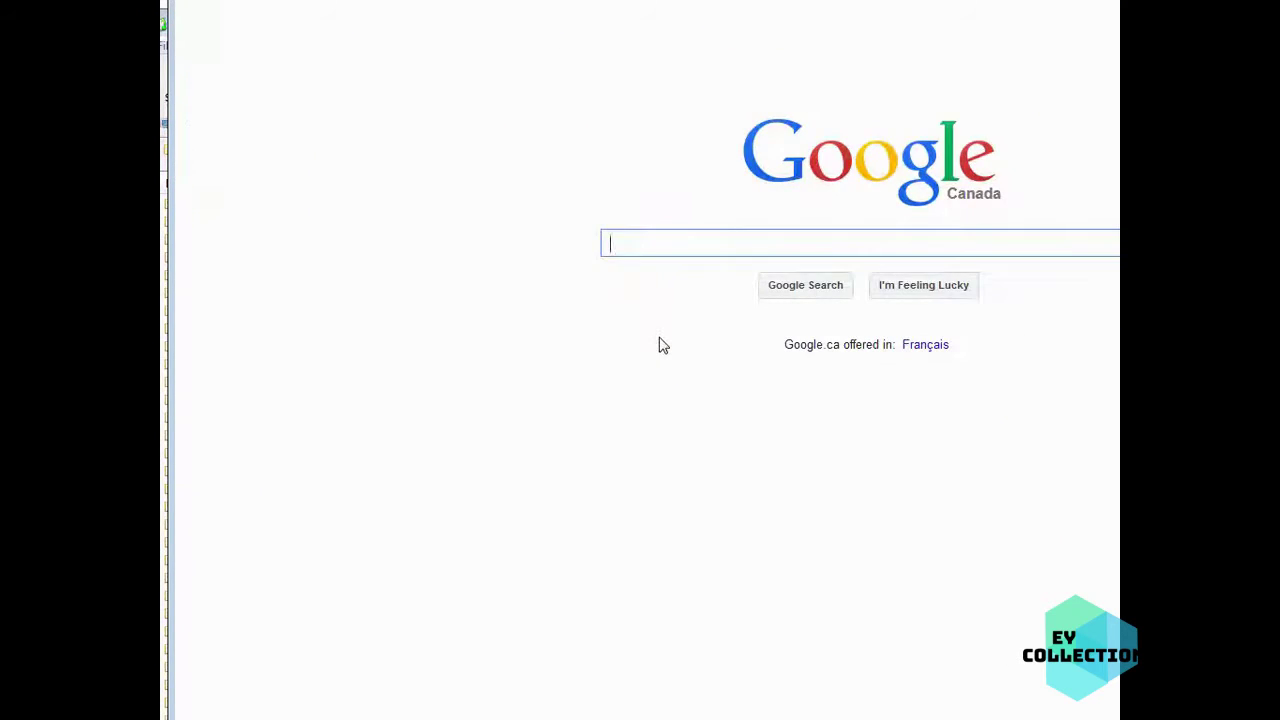
pyautogui.write('coffeecup software')
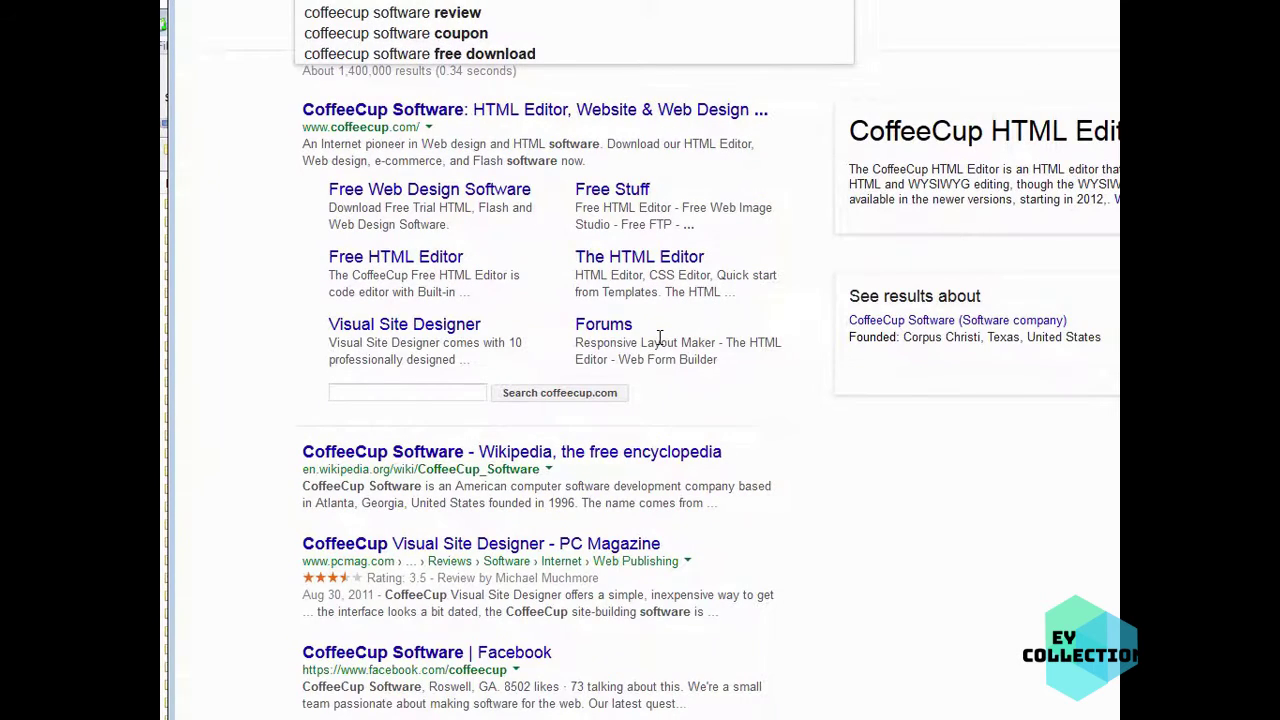
pyautogui.write(' ftp')
pyautogui.press('Return')
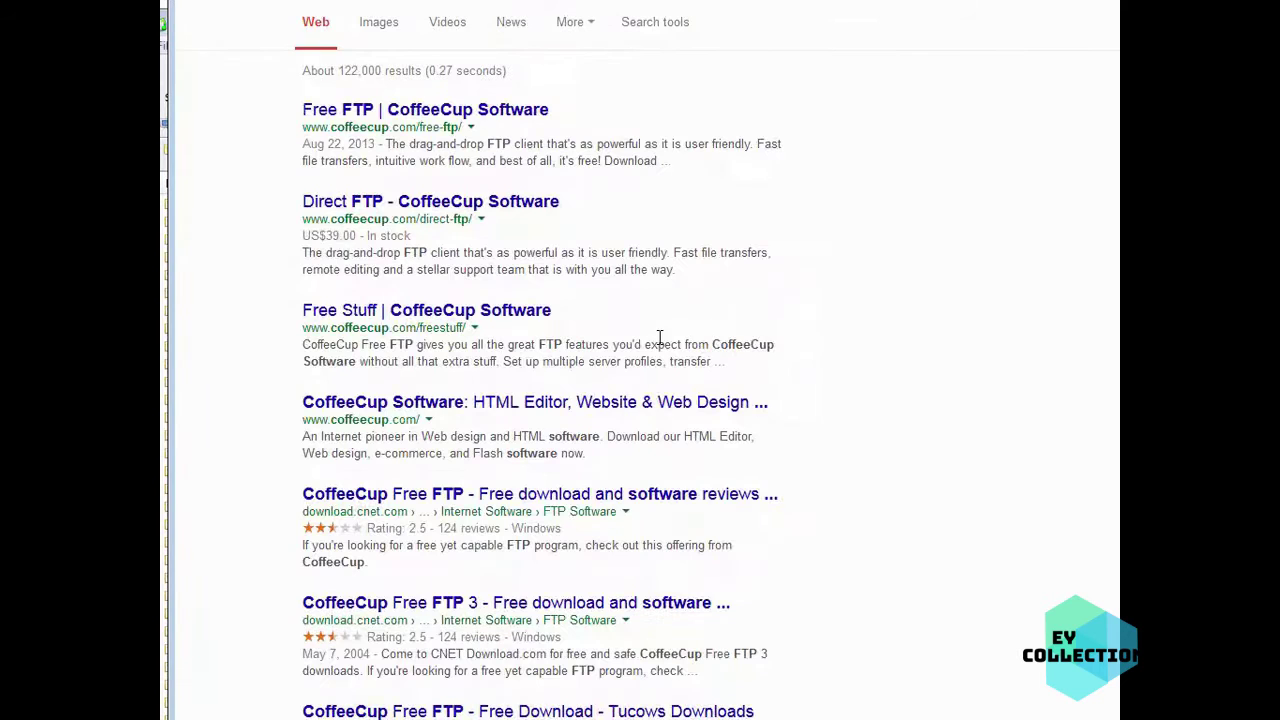
pyautogui.click(348, 114)
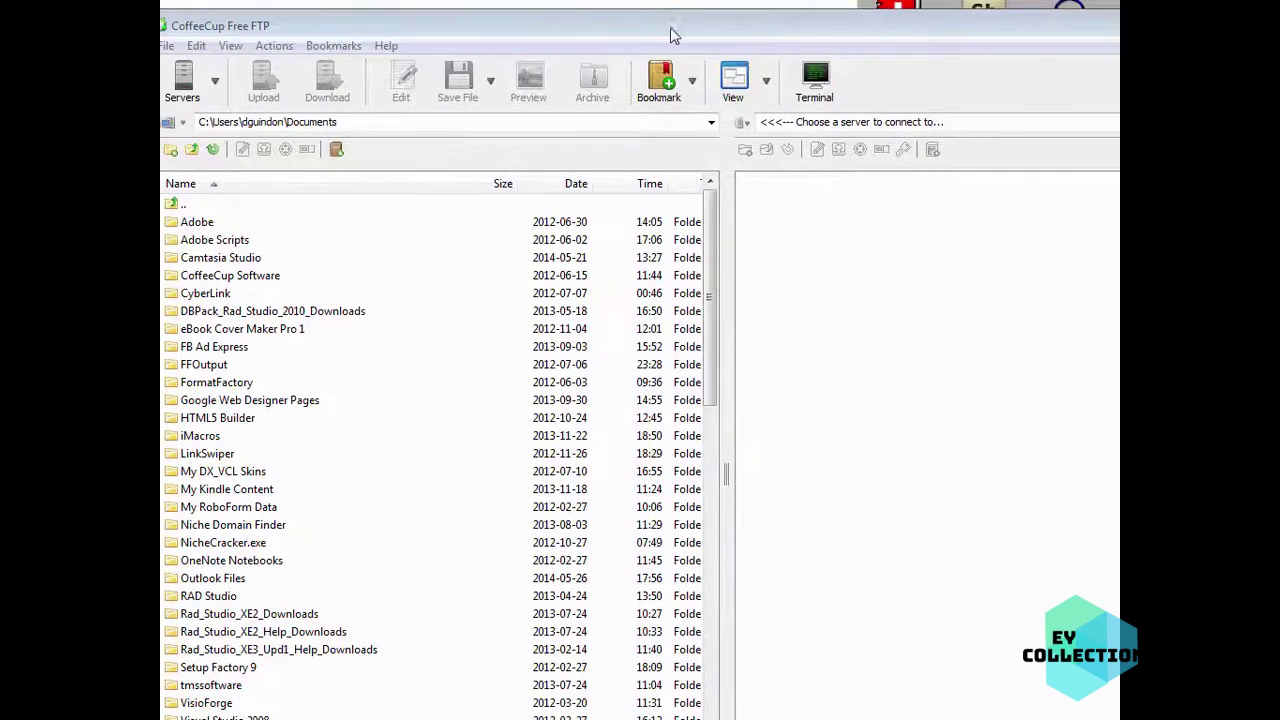
# - Return to CoffeeCup Free FTP, look over the saved servers and connect to the Amasuite server
pyautogui.click(203, 62)
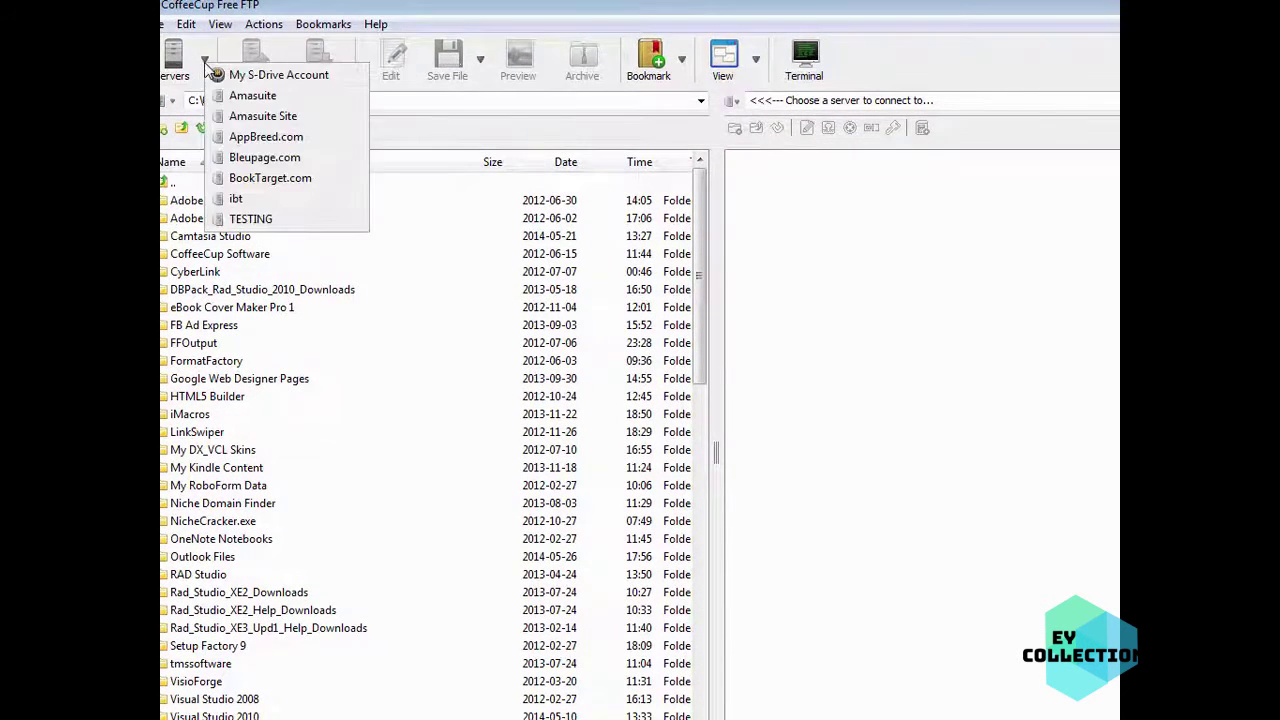
pyautogui.click(204, 62)
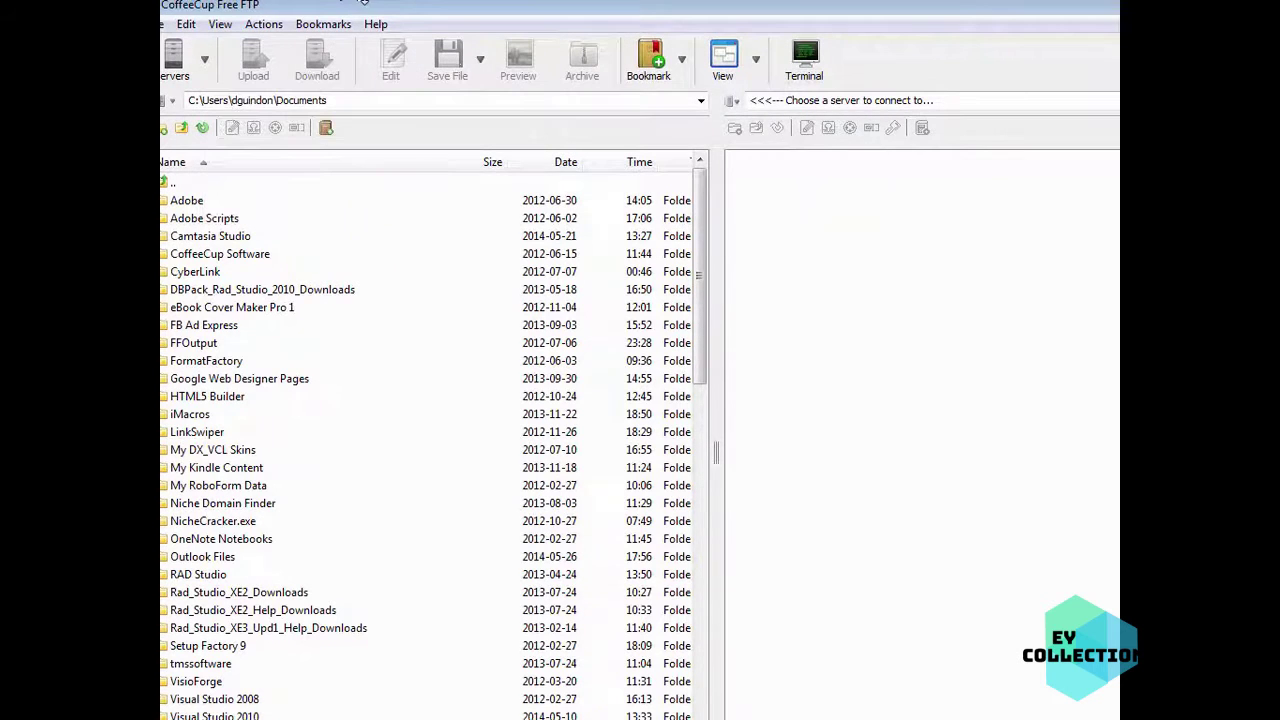
pyautogui.click(175, 55)
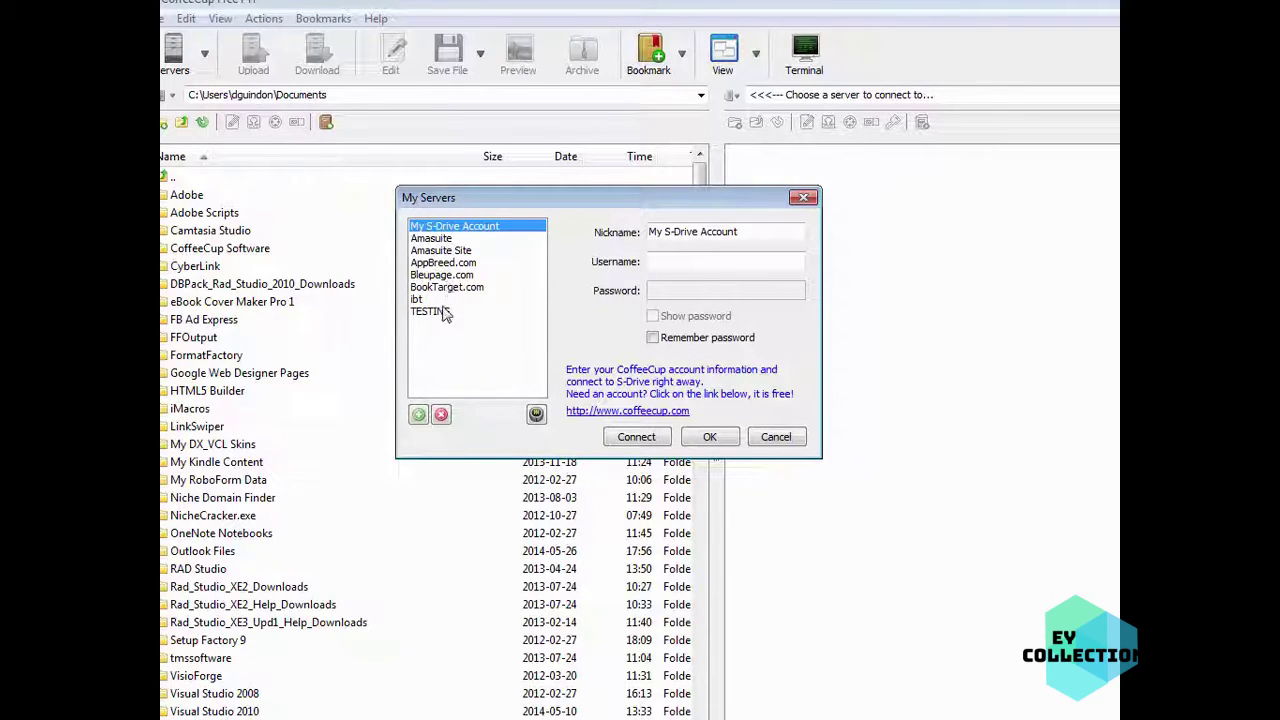
pyautogui.click(448, 250)
pyautogui.click(444, 239)
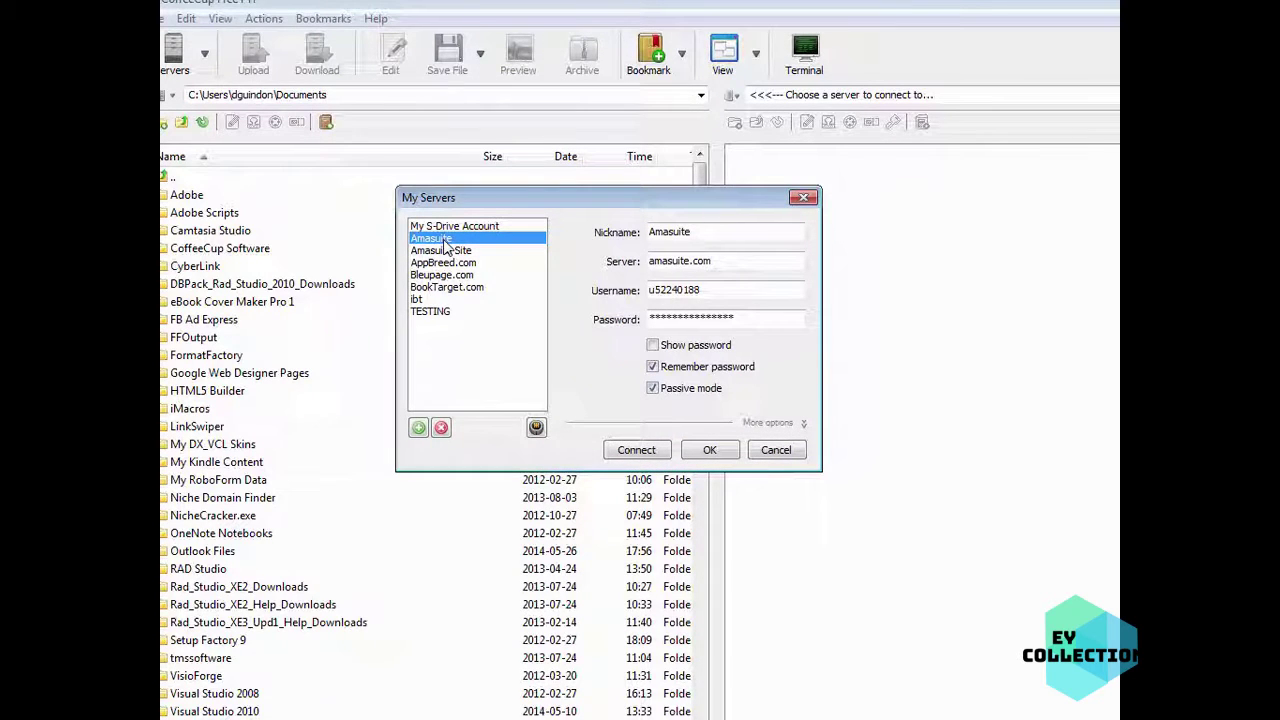
pyautogui.click(650, 450)
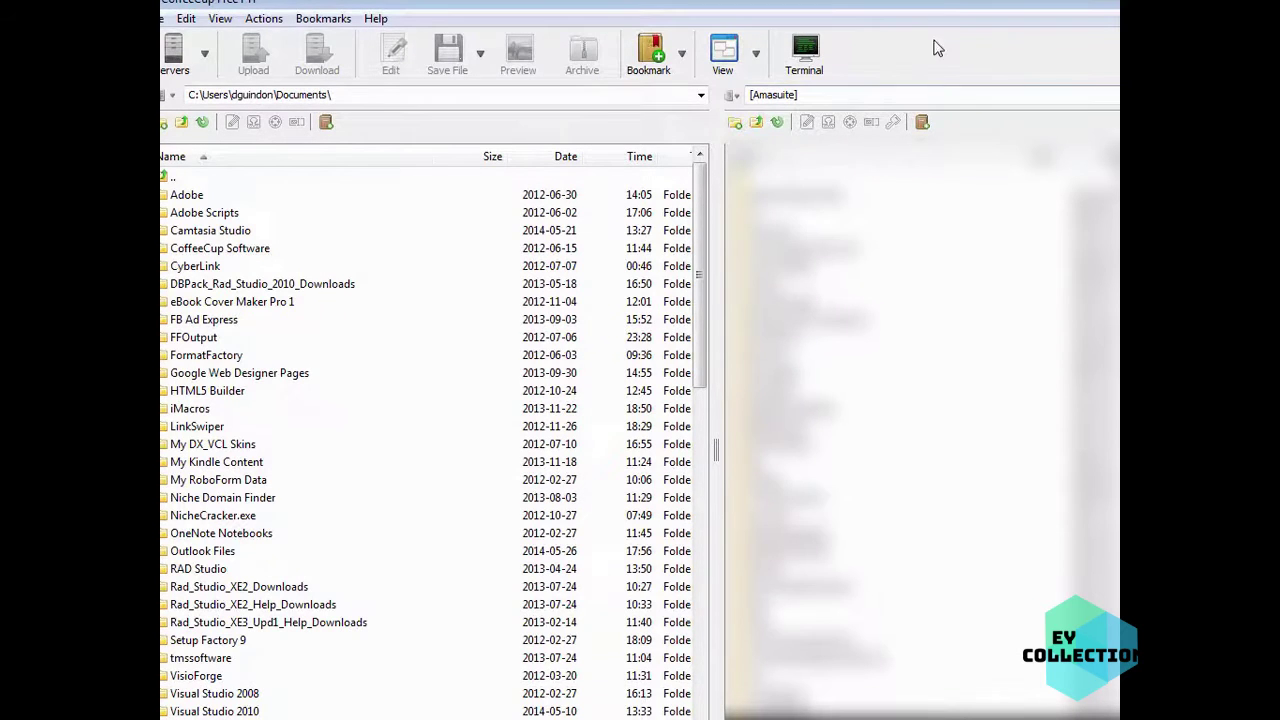
# - Create a folder named "trackers" on the Amasuite server and open it
pyautogui.moveTo(933, 10); pyautogui.dragTo(1110, 22)
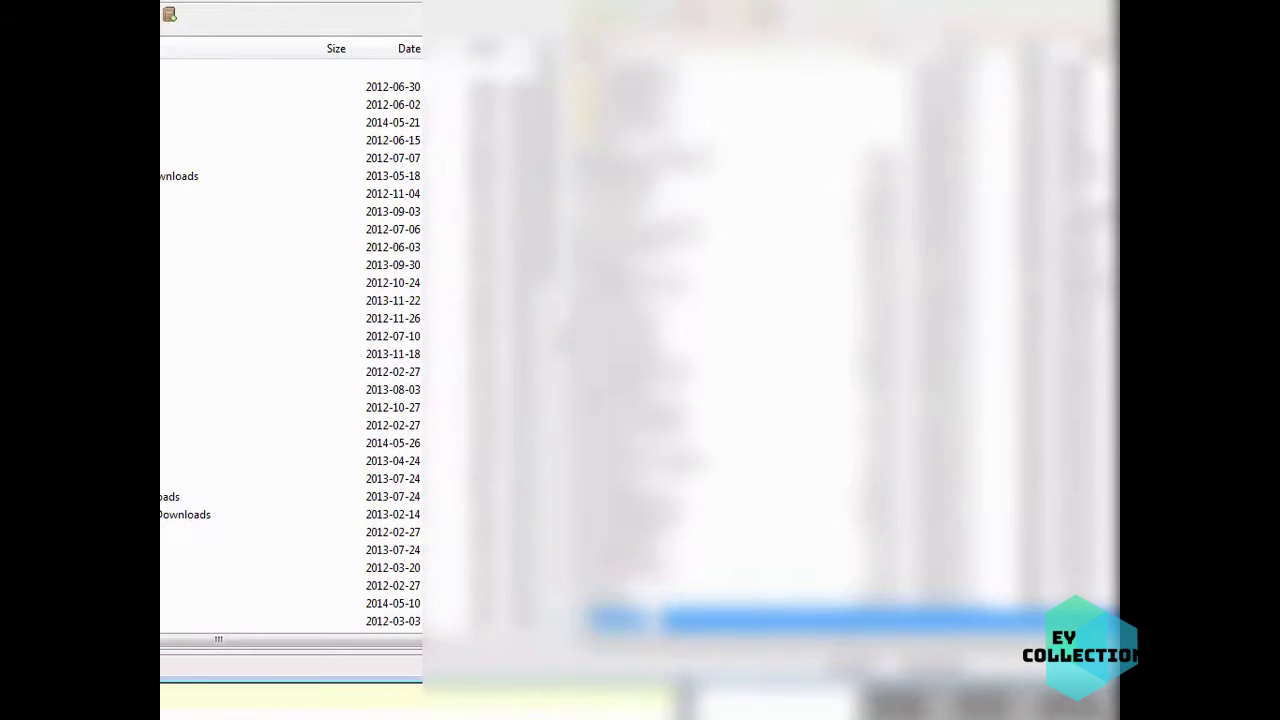
pyautogui.write('trackers')
pyautogui.press('Return')
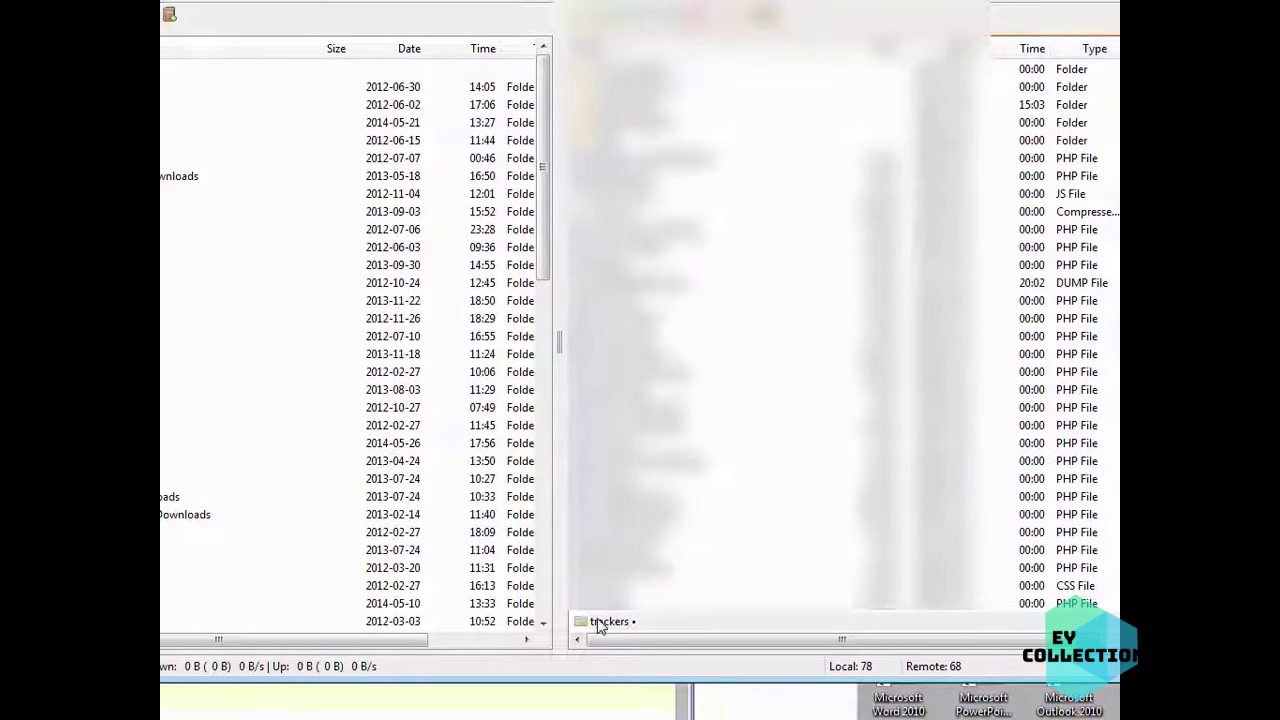
pyautogui.doubleClick(604, 622)
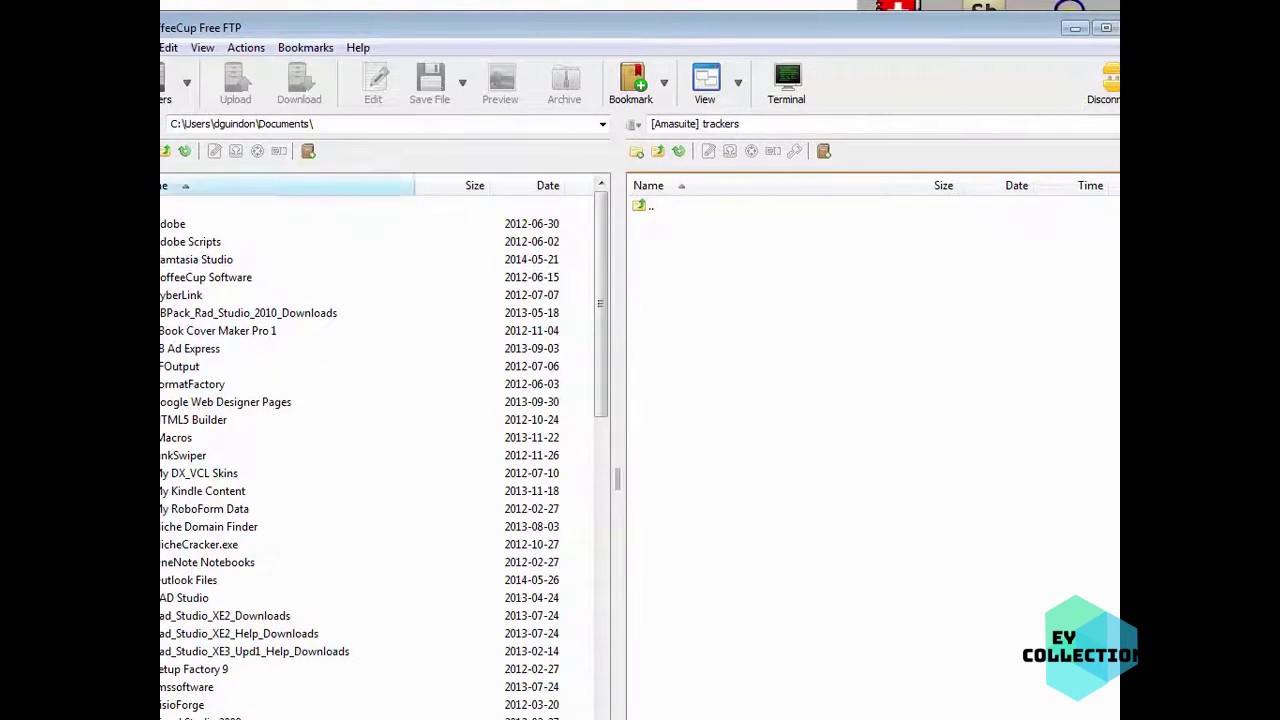
# - Browse drive F: to the local Pilots folder under Campaigns for Case Studies and upload pixel-dropyourgear.jpg to the server's trackers folder
pyautogui.click(602, 123)
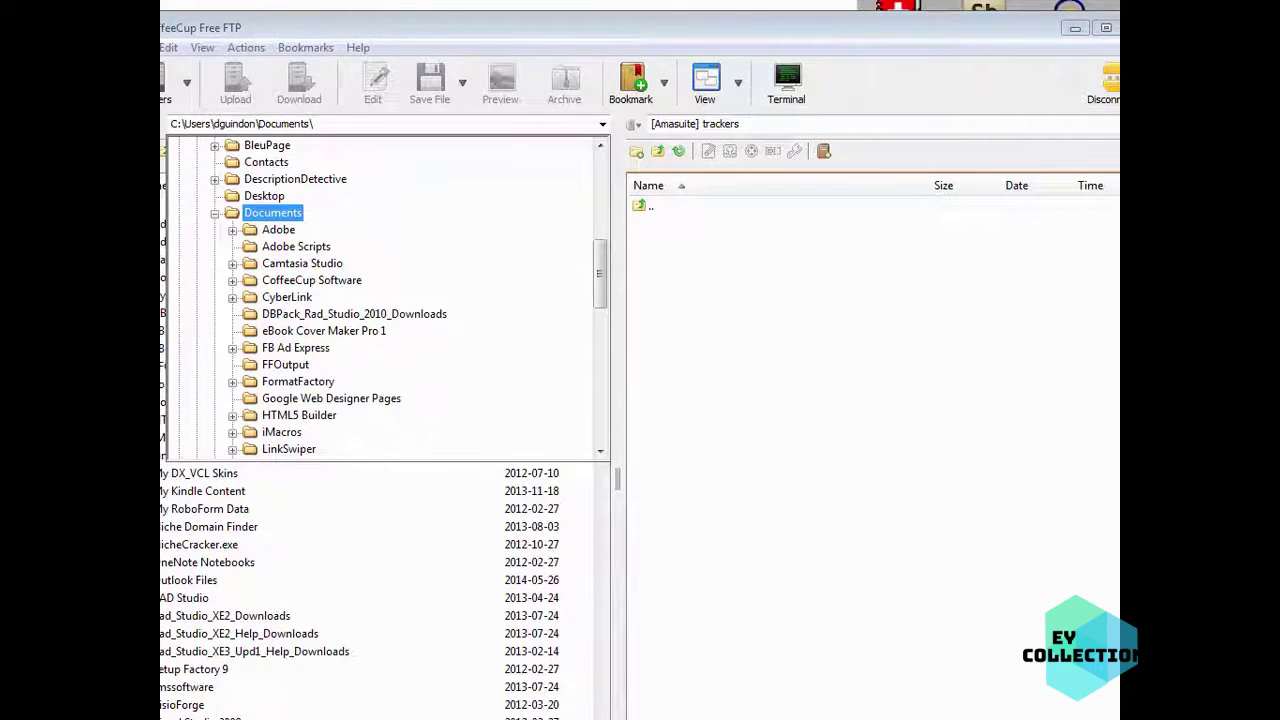
pyautogui.click(214, 213)
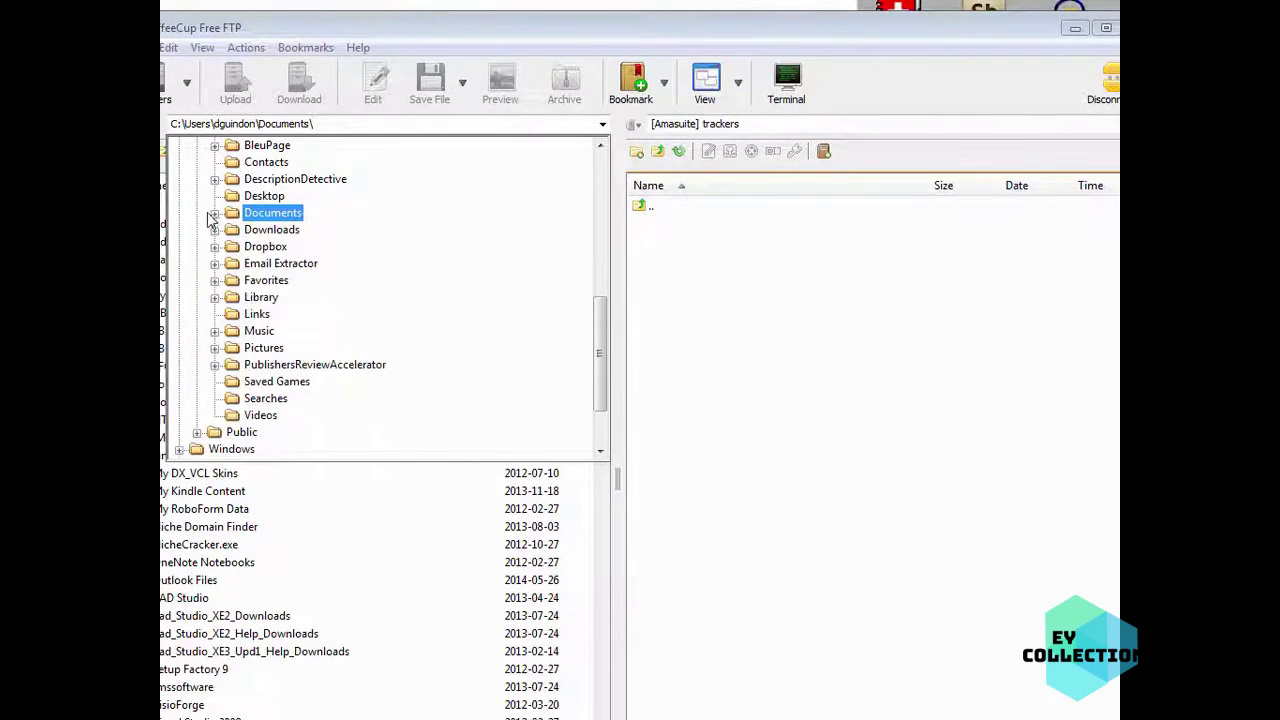
pyautogui.scroll(-2, 190, 310)
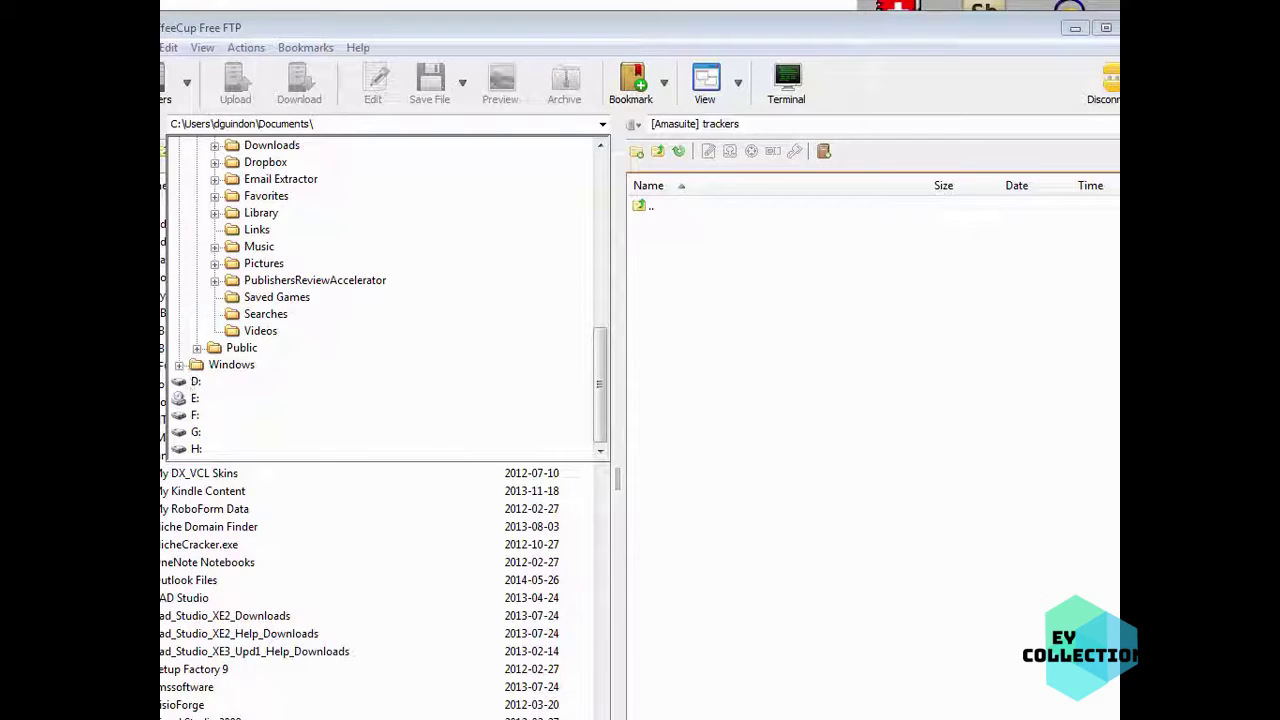
pyautogui.click(195, 415)
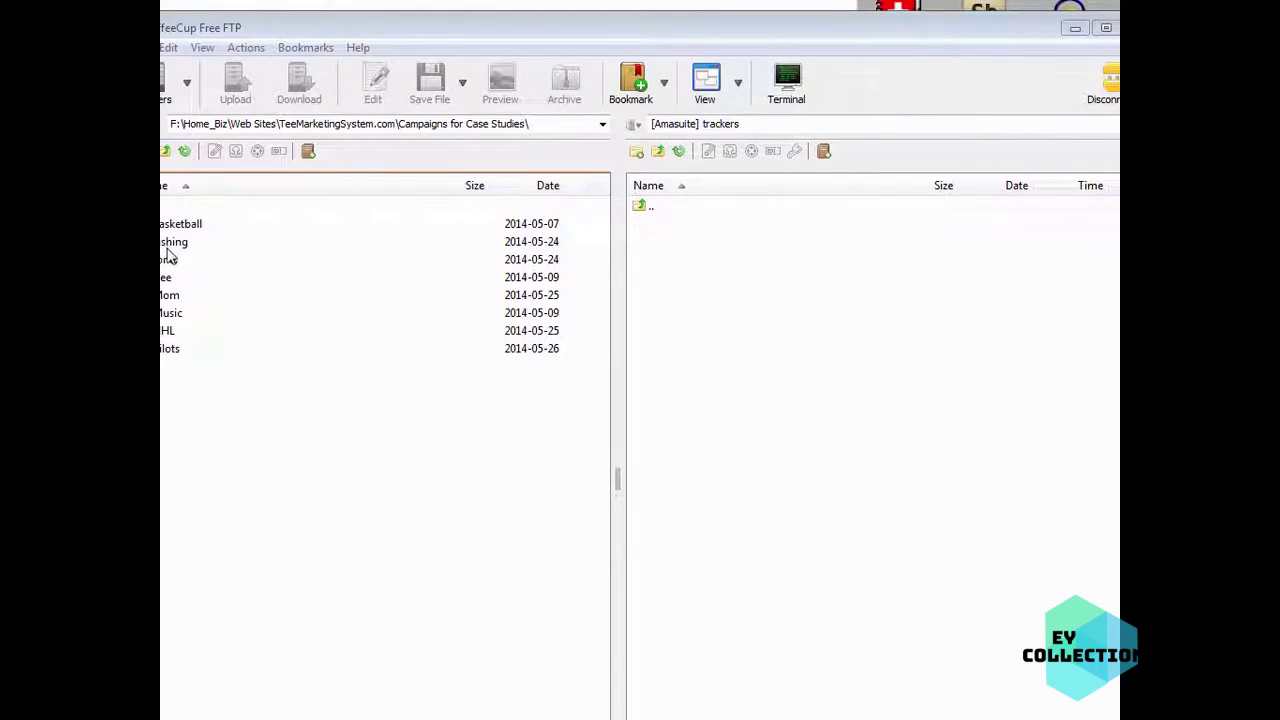
pyautogui.doubleClick(166, 348)
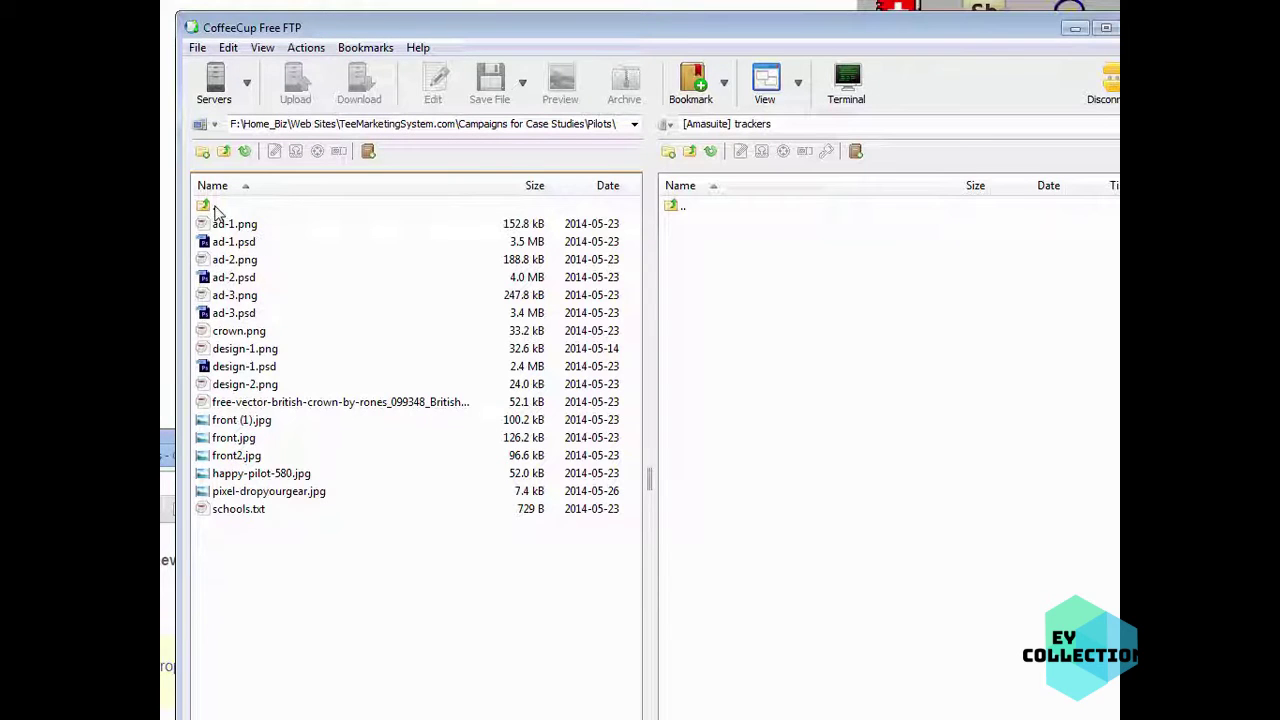
pyautogui.click(284, 492)
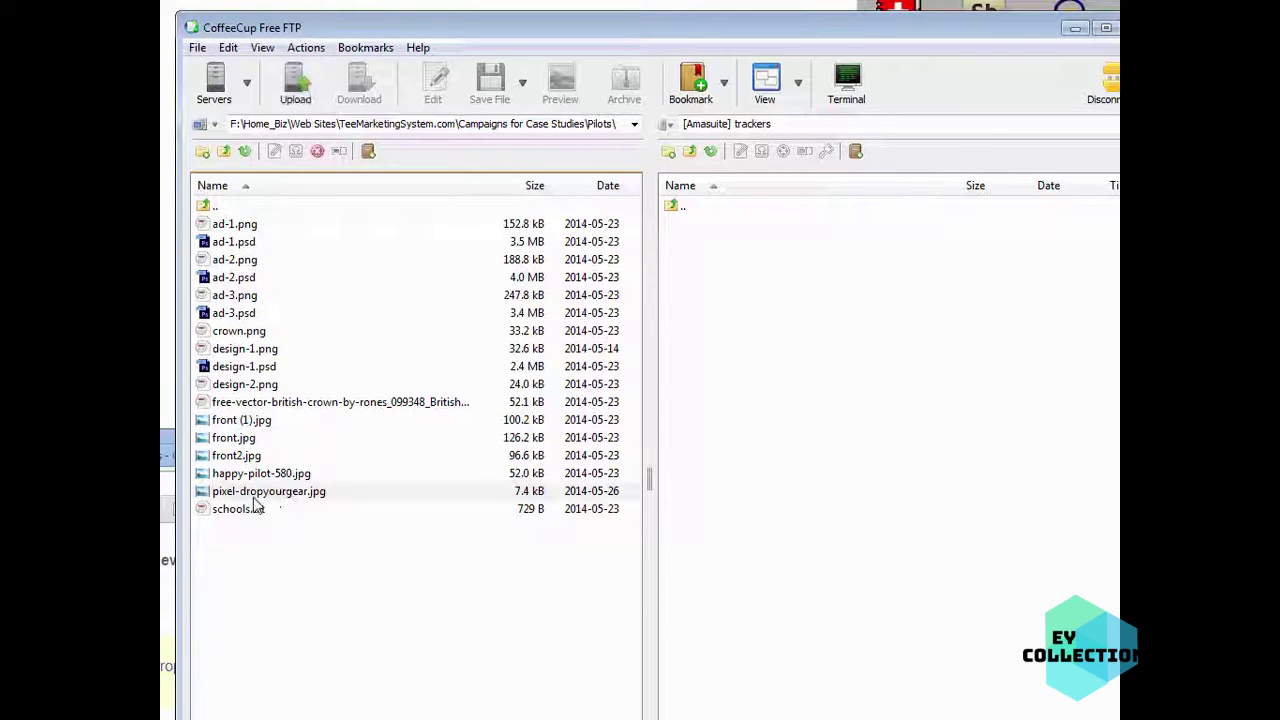
pyautogui.moveTo(261, 500); pyautogui.dragTo(837, 451)
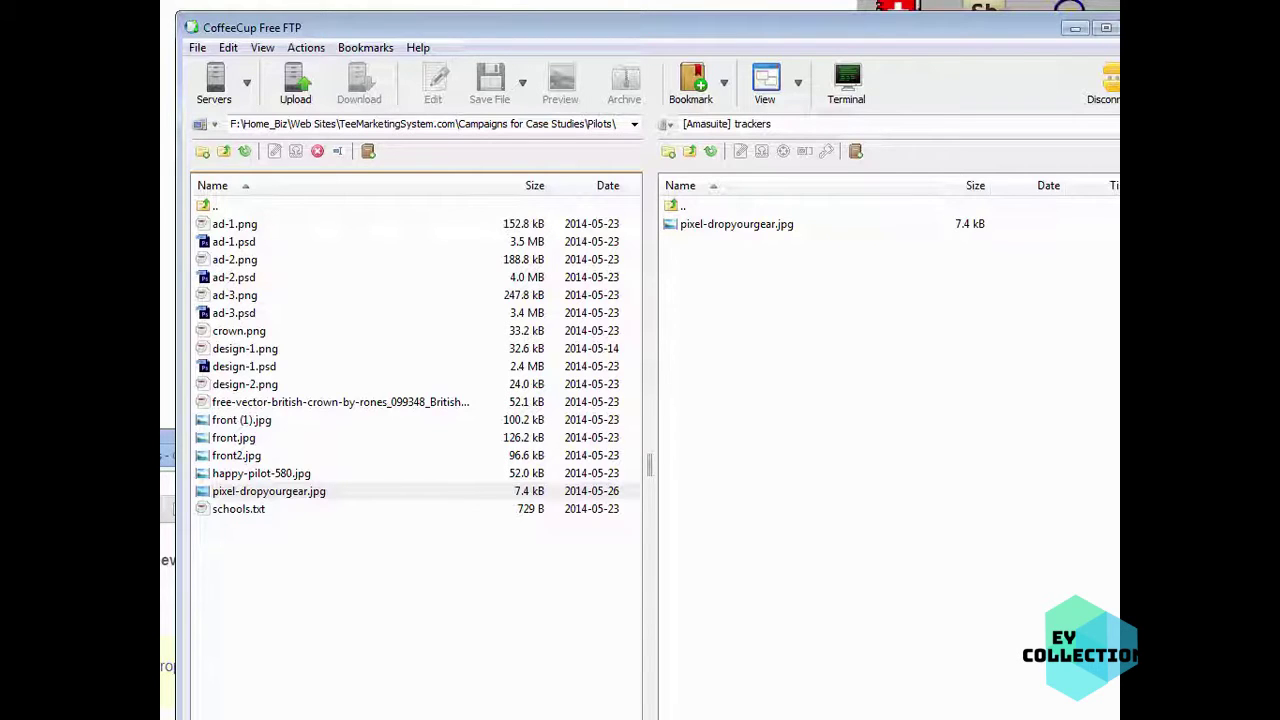
pyautogui.moveTo(1279, 100); pyautogui.dragTo(806, 182)
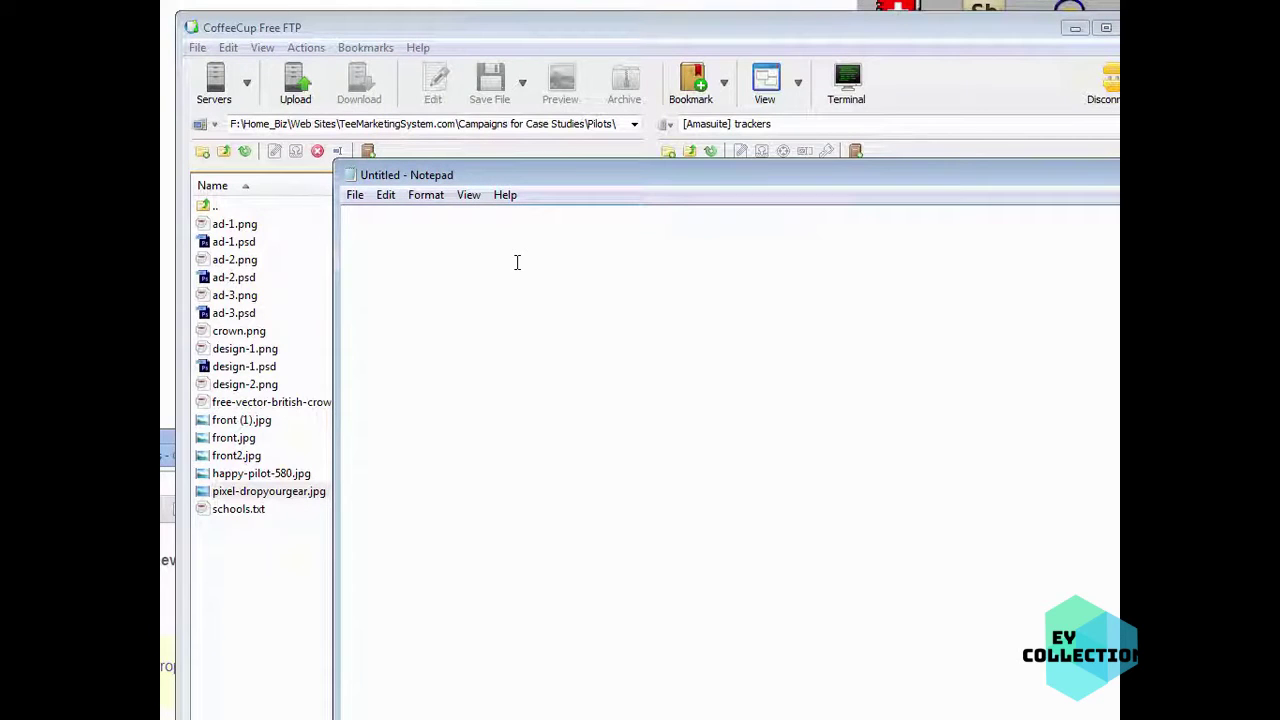
pyautogui.press('BackSpace')
pyautogui.write('p://ww.')
pyautogui.press('BackSpace')
pyautogui.write('w.')
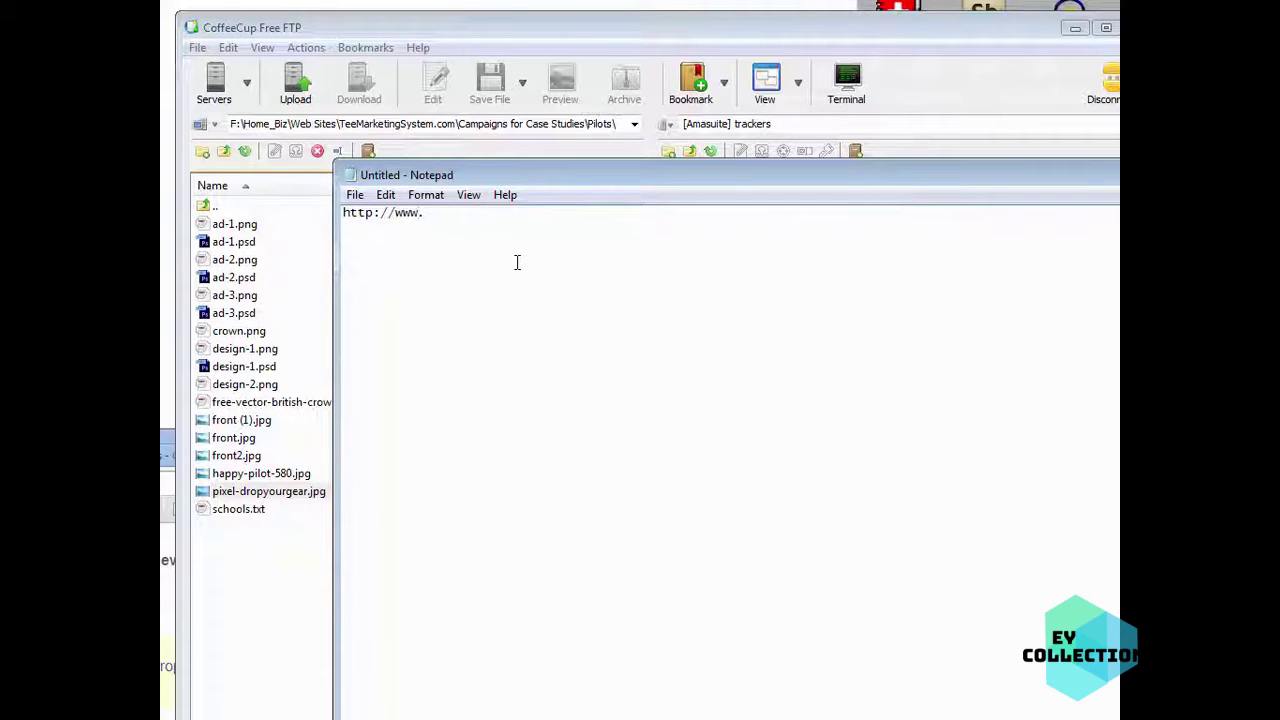
pyautogui.write('amasuite.com/')
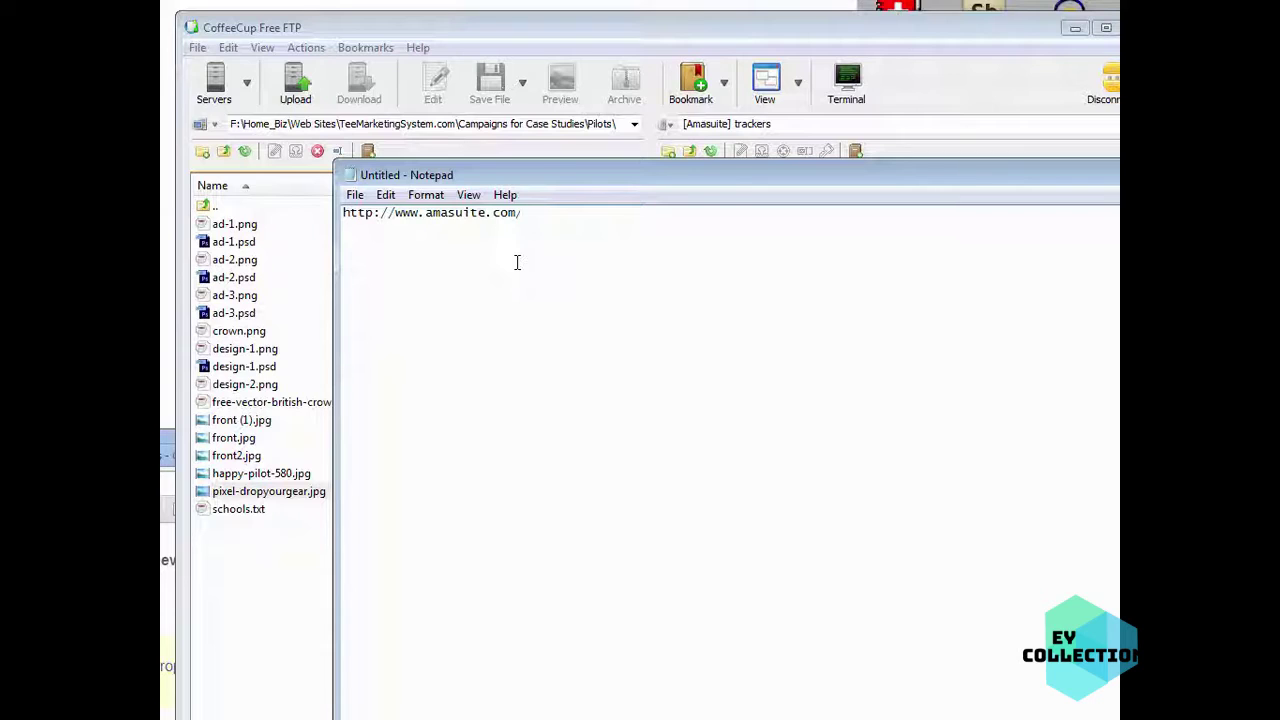
pyautogui.write('trackers/pixel-drop')
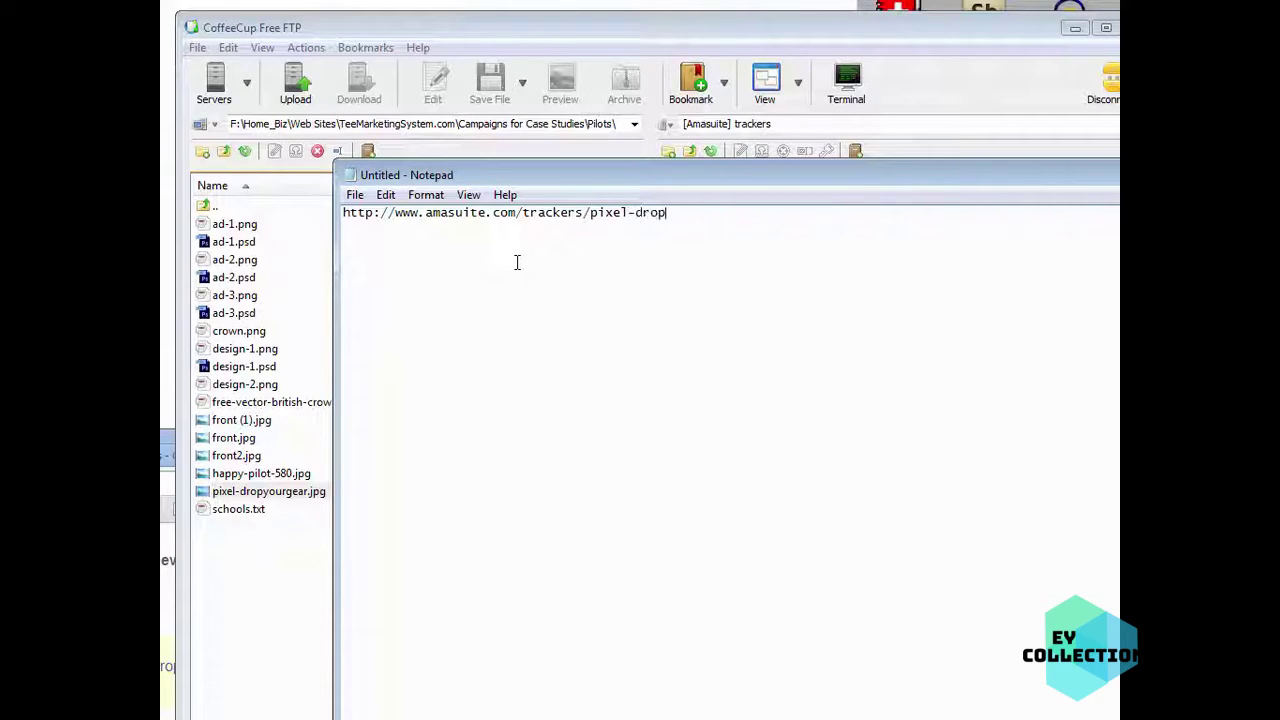
pyautogui.write('yourgear.jpg')
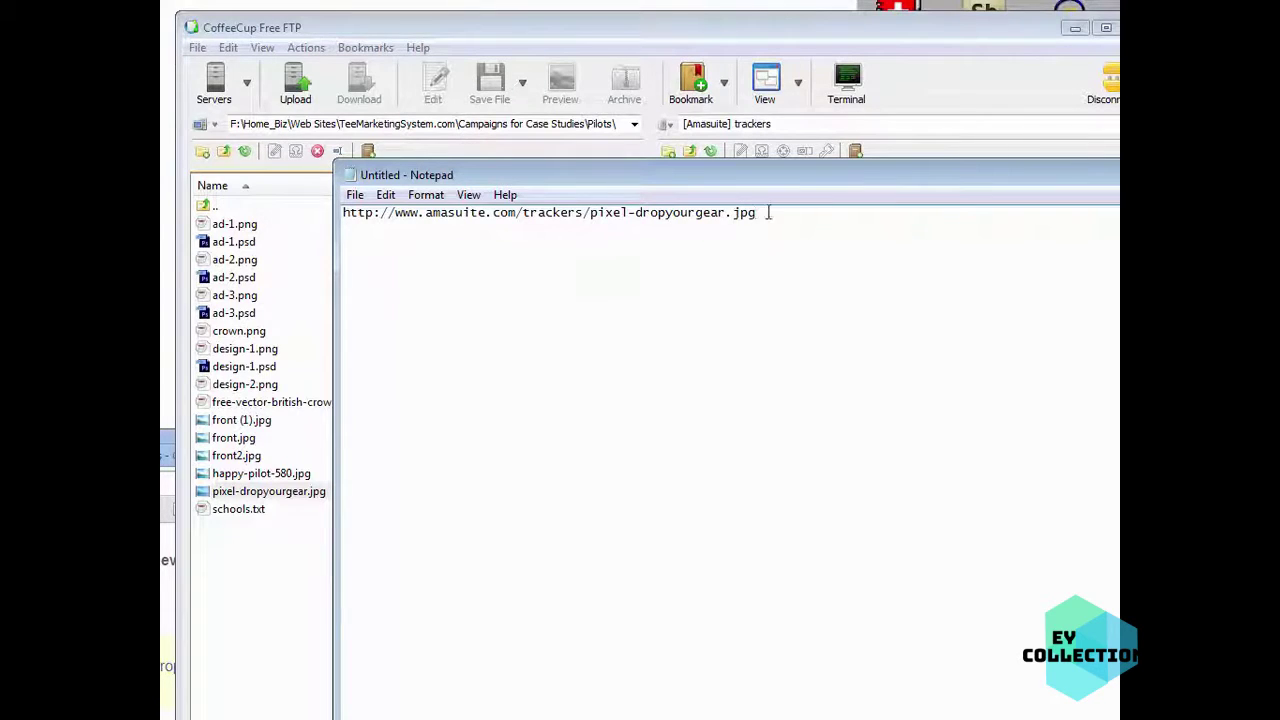
# - Copy the image address from Notepad and try to load it in a new Chrome tab
pyautogui.moveTo(768, 212); pyautogui.dragTo(345, 212)
pyautogui.rightClick(355, 210)
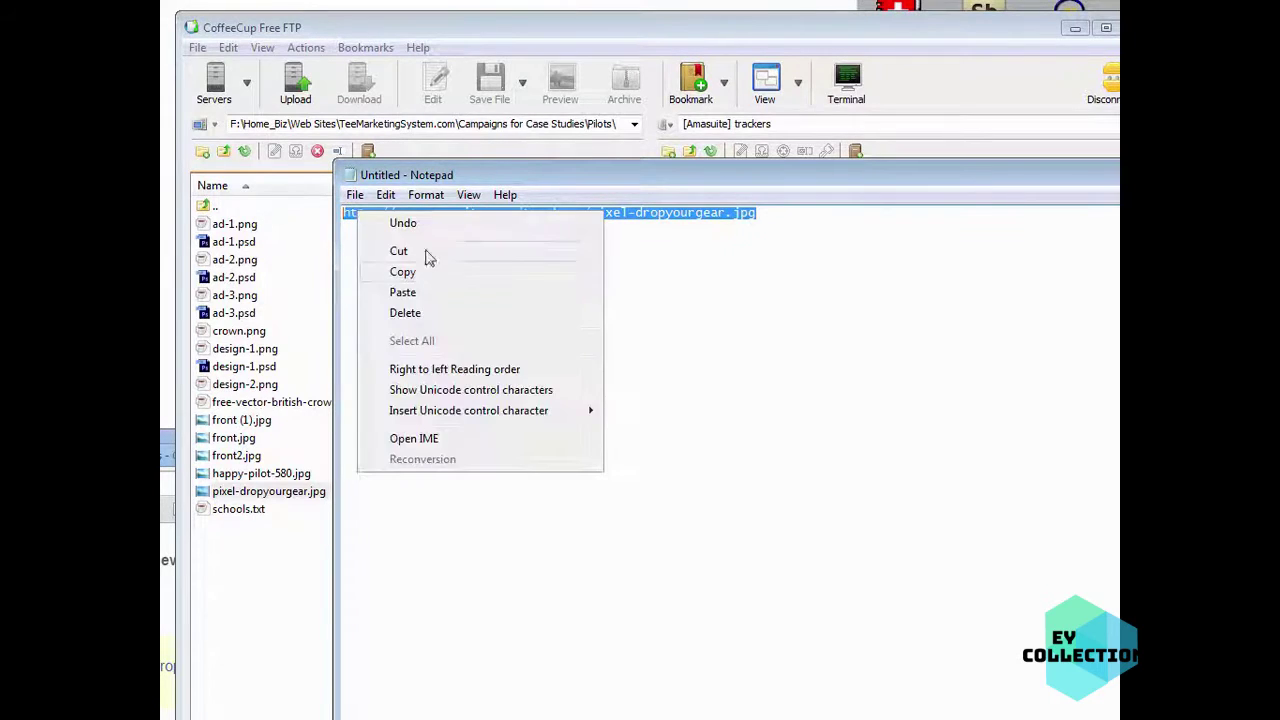
pyautogui.click(403, 271)
pyautogui.hotkey('alt', 'Tab')
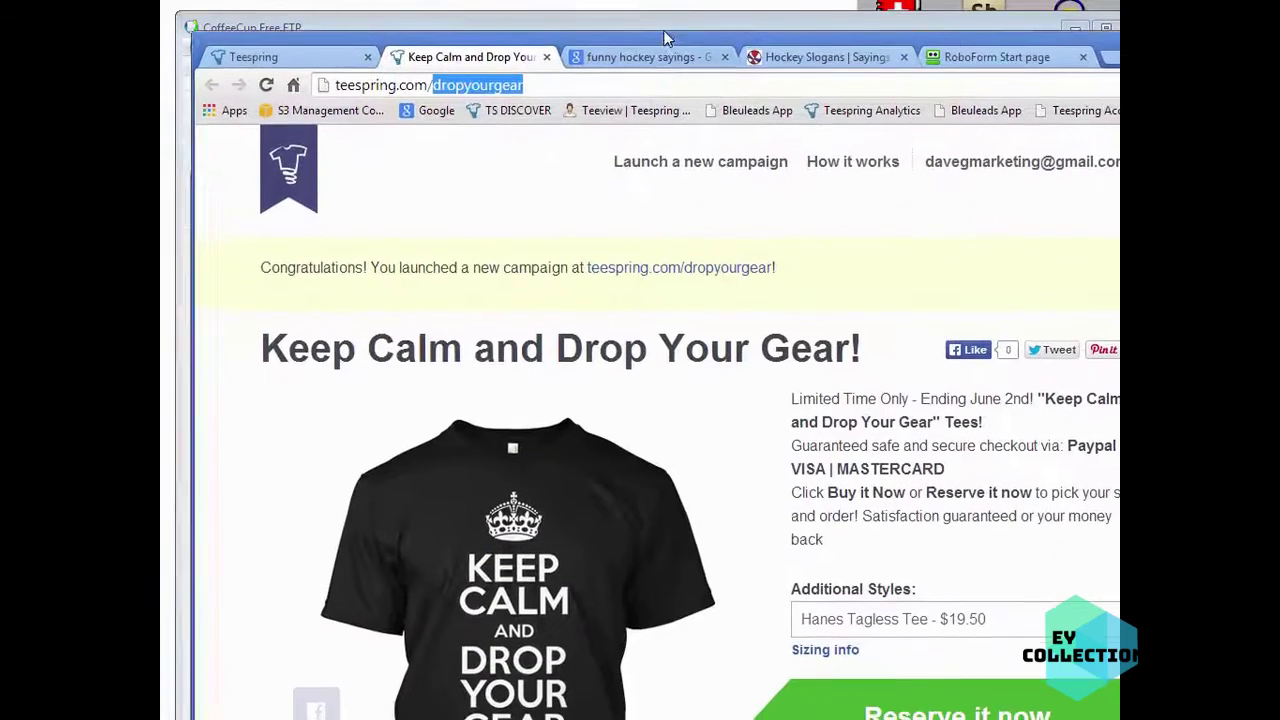
pyautogui.click(1075, 38)
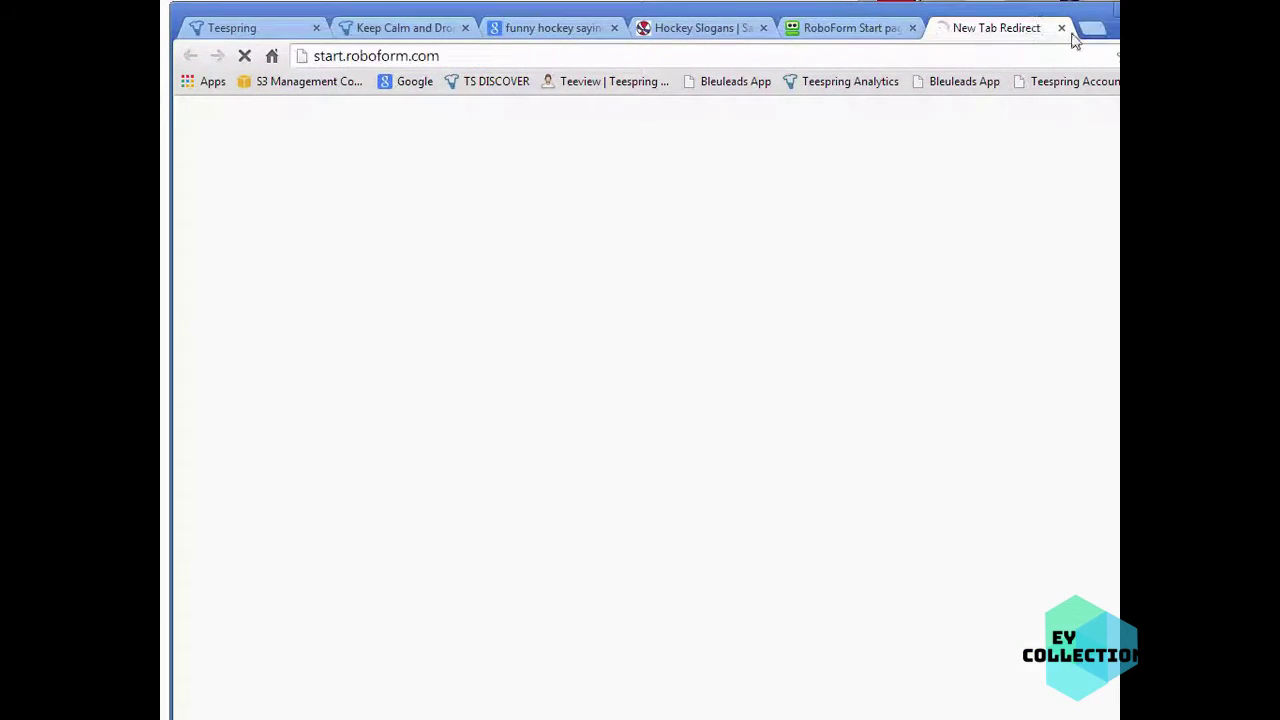
pyautogui.click(315, 58)
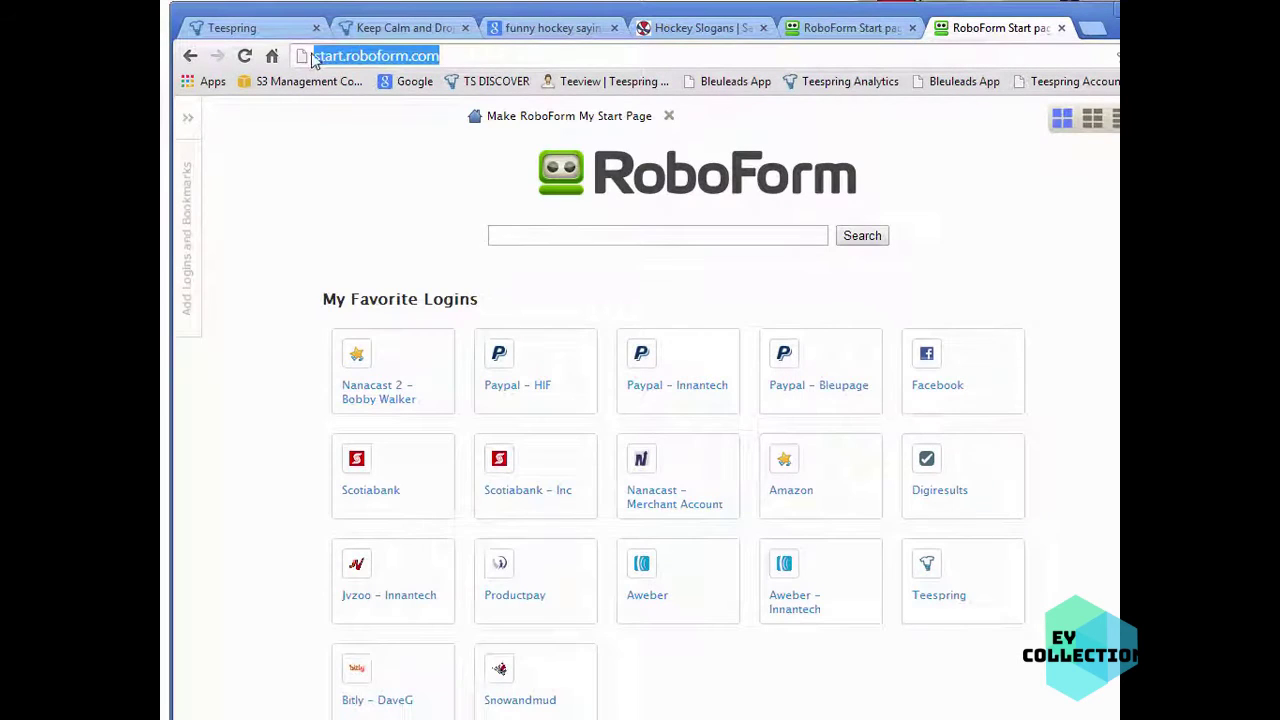
pyautogui.rightClick(358, 55)
pyautogui.click(400, 131)
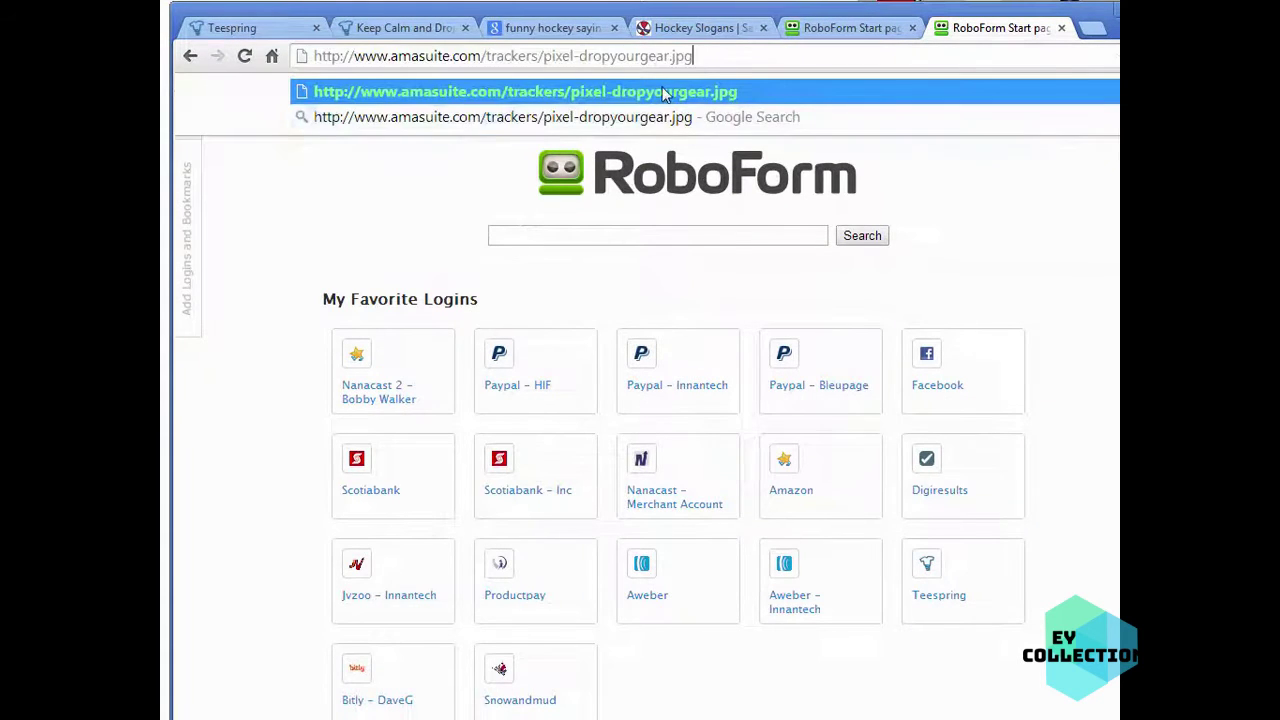
pyautogui.click(665, 92)
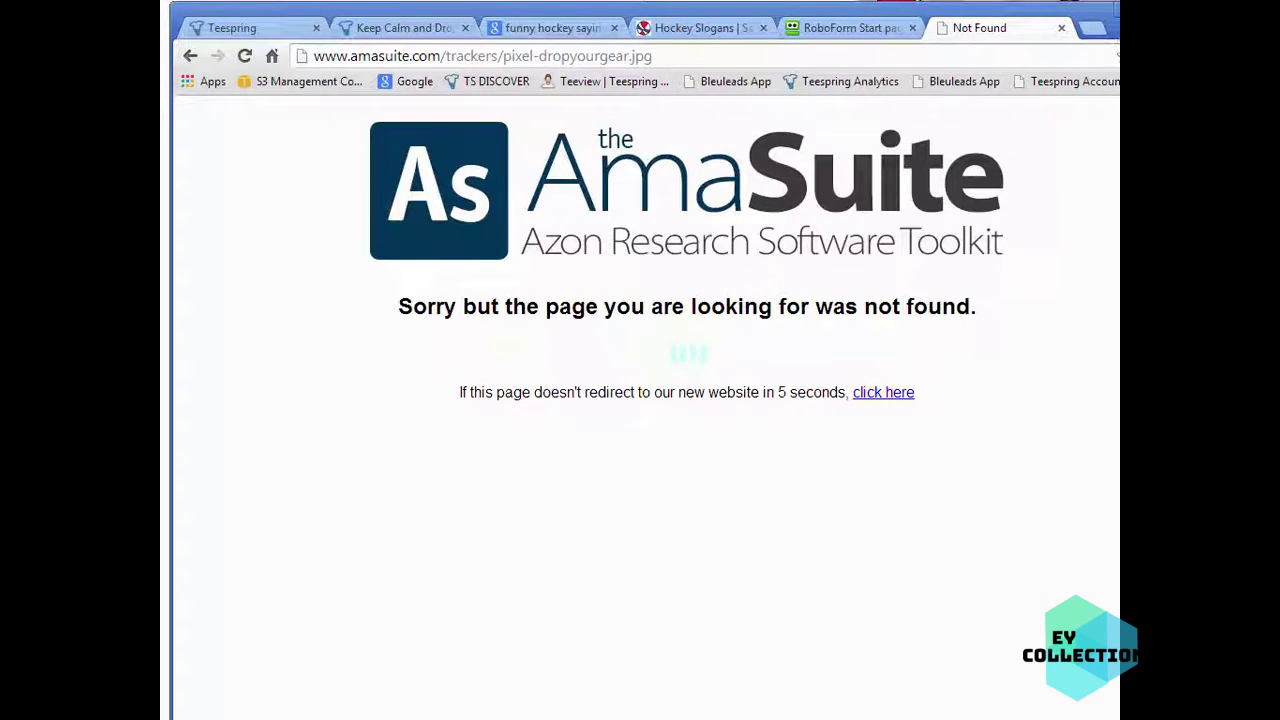
# - Return to CoffeeCup Free FTP, leave the server's trackers folder and open the amasuite folder
pyautogui.moveTo(900, 9); pyautogui.dragTo(1279, 100)
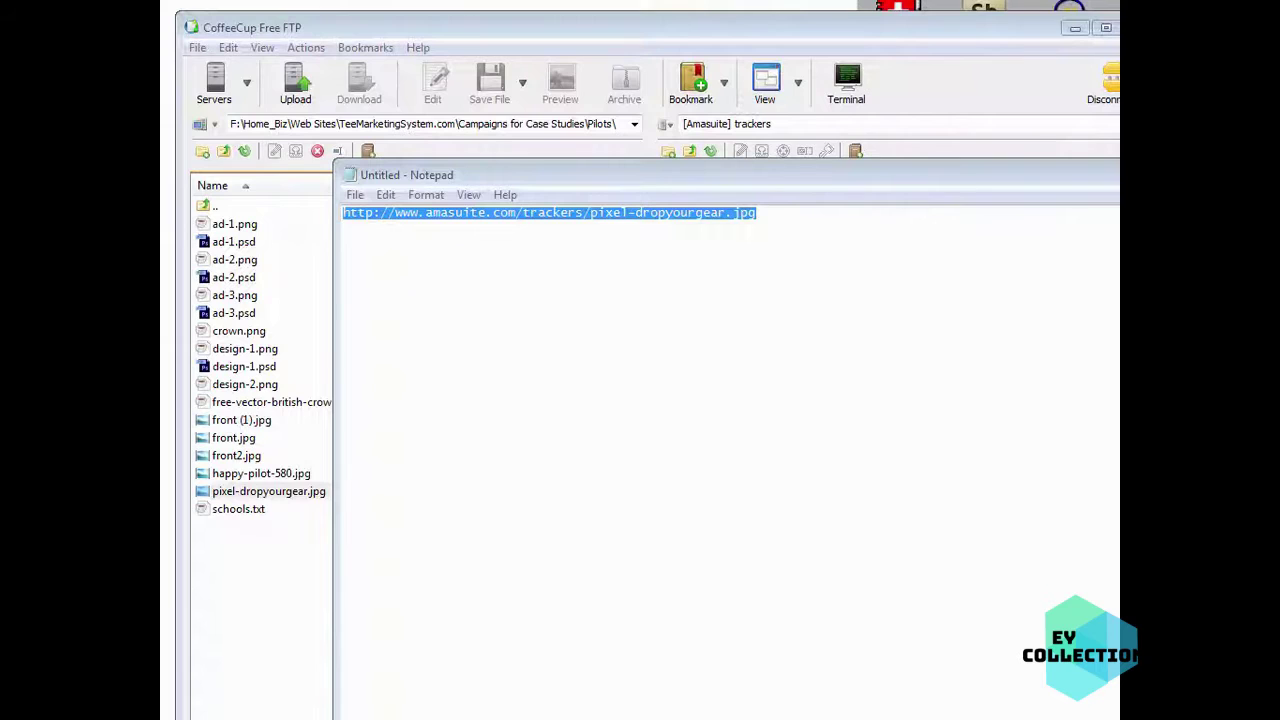
pyautogui.click(888, 26)
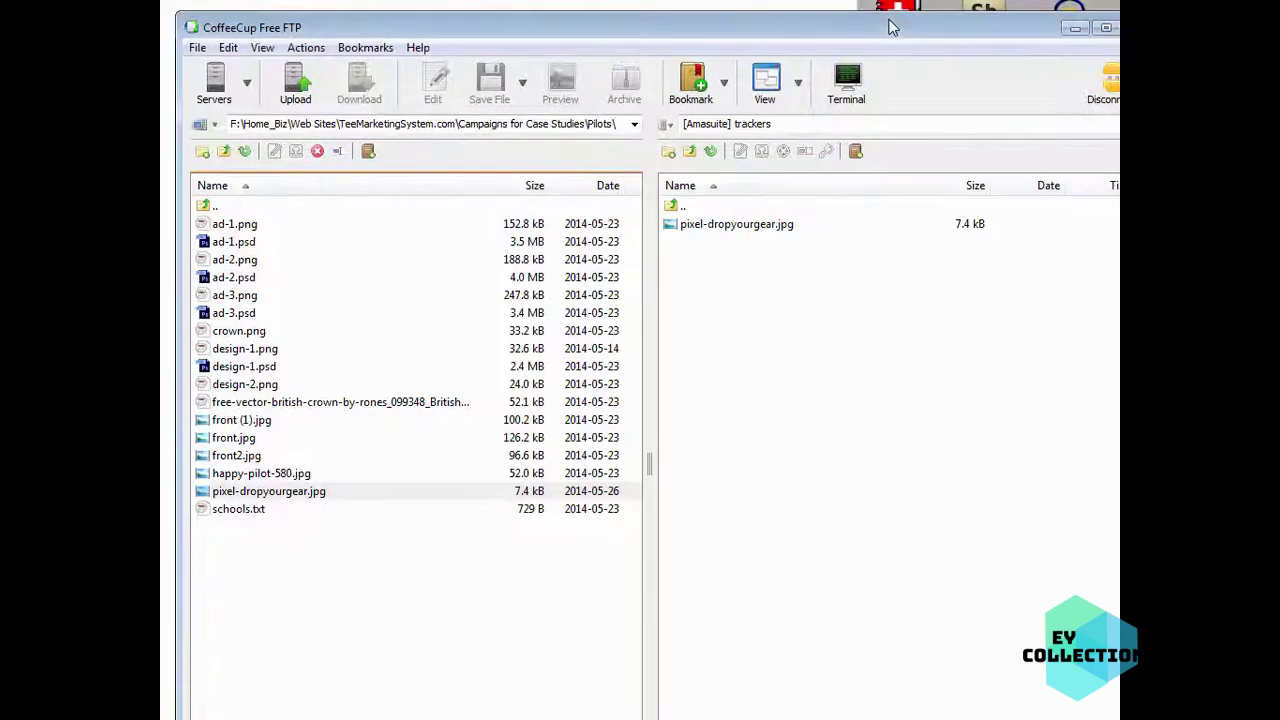
pyautogui.click(737, 226)
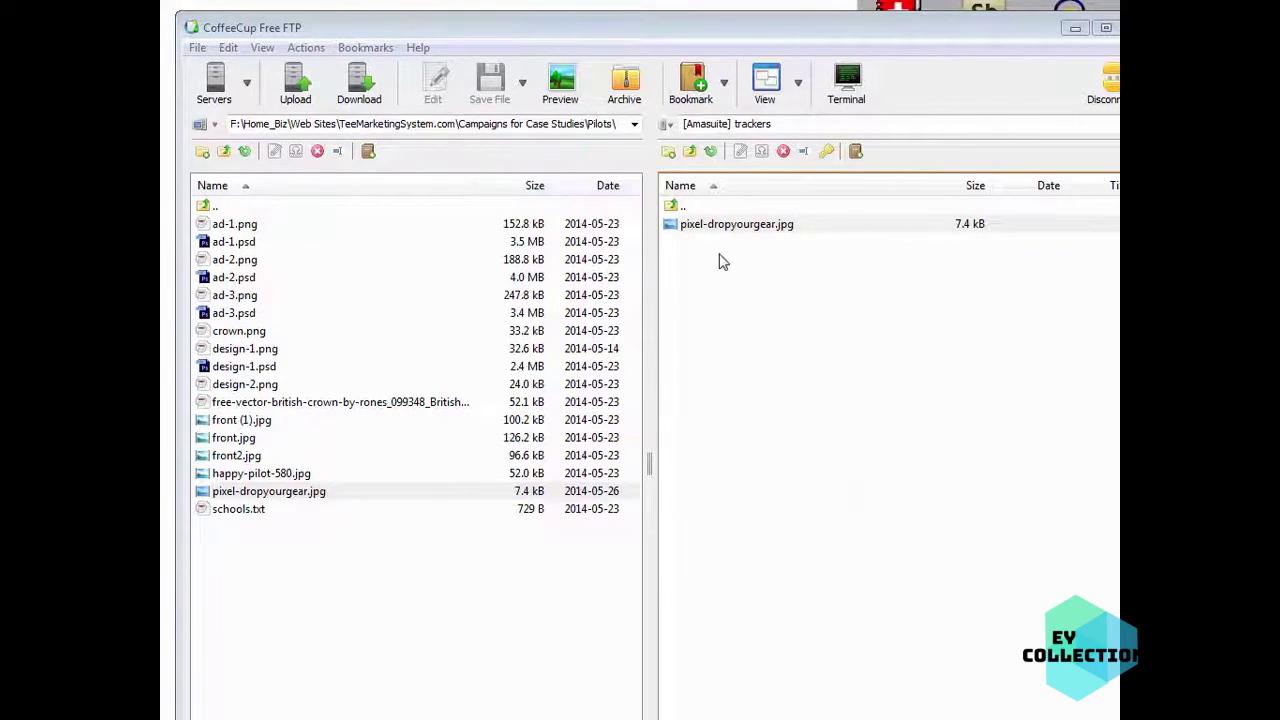
pyautogui.click(676, 208)
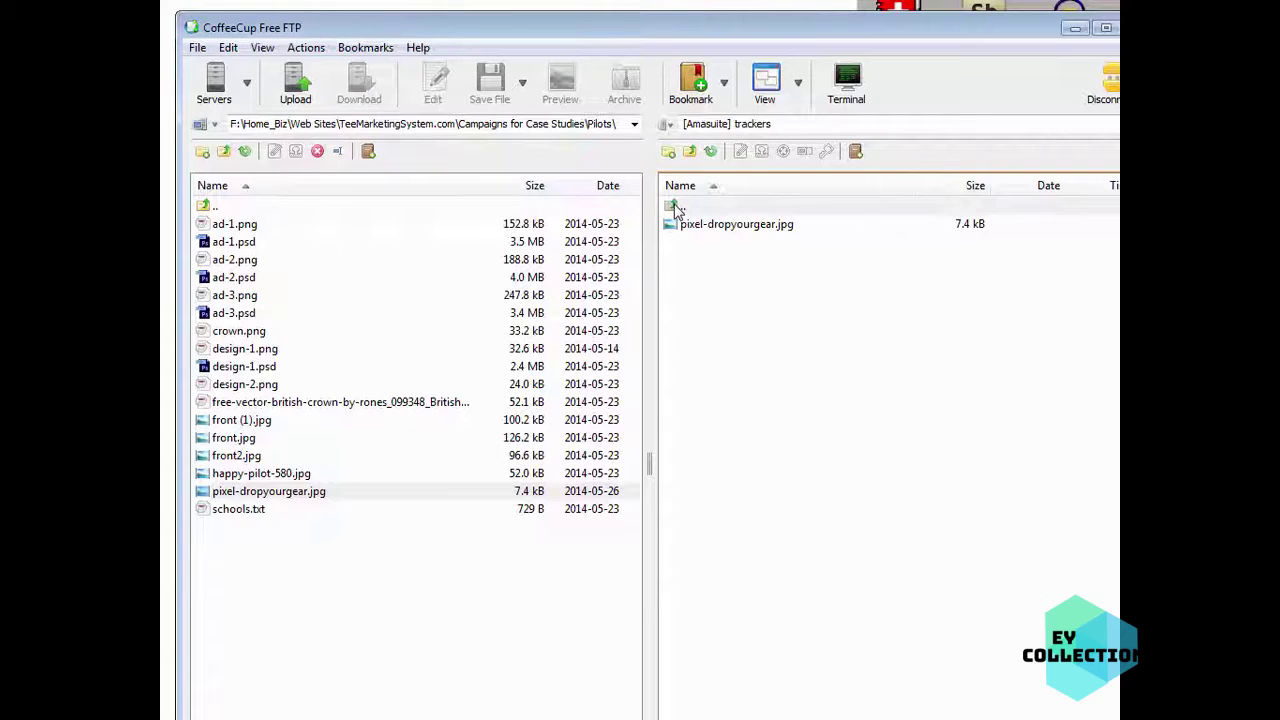
pyautogui.doubleClick(676, 210)
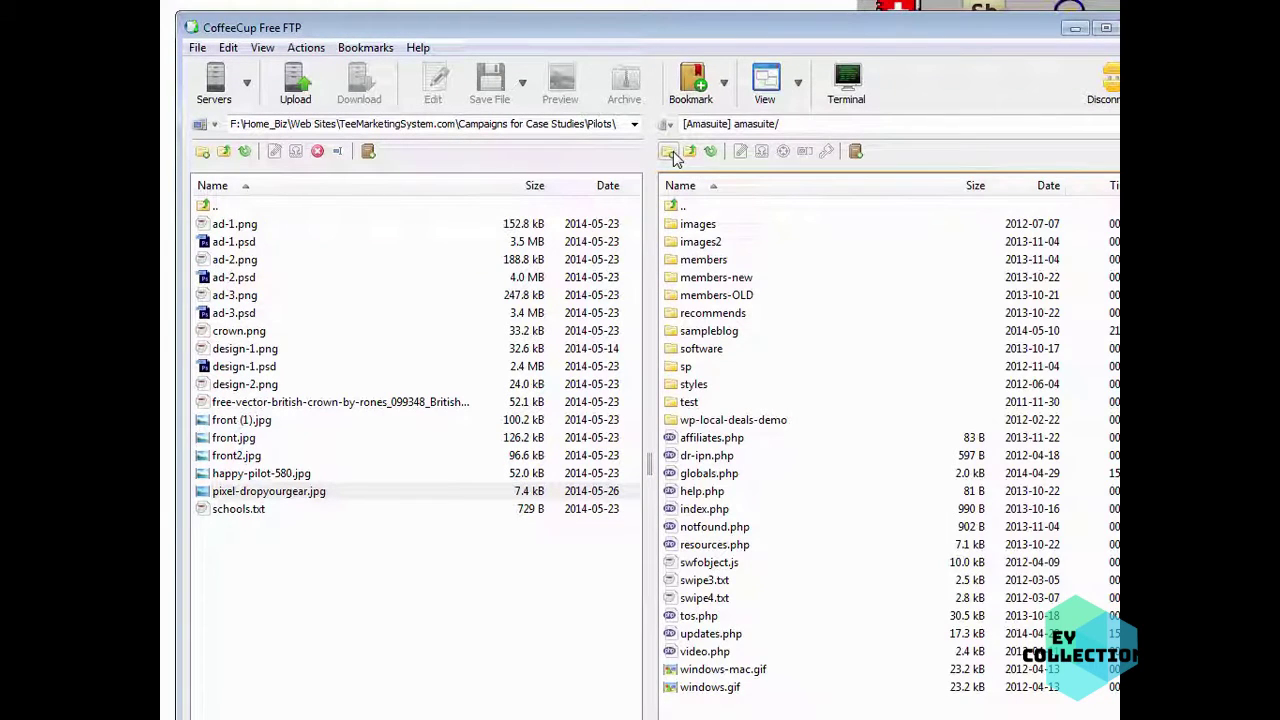
# - Create a folder named "trackers" inside the server's amasuite folder and upload pixel-dropyourgear.jpg into it
pyautogui.click(670, 153)
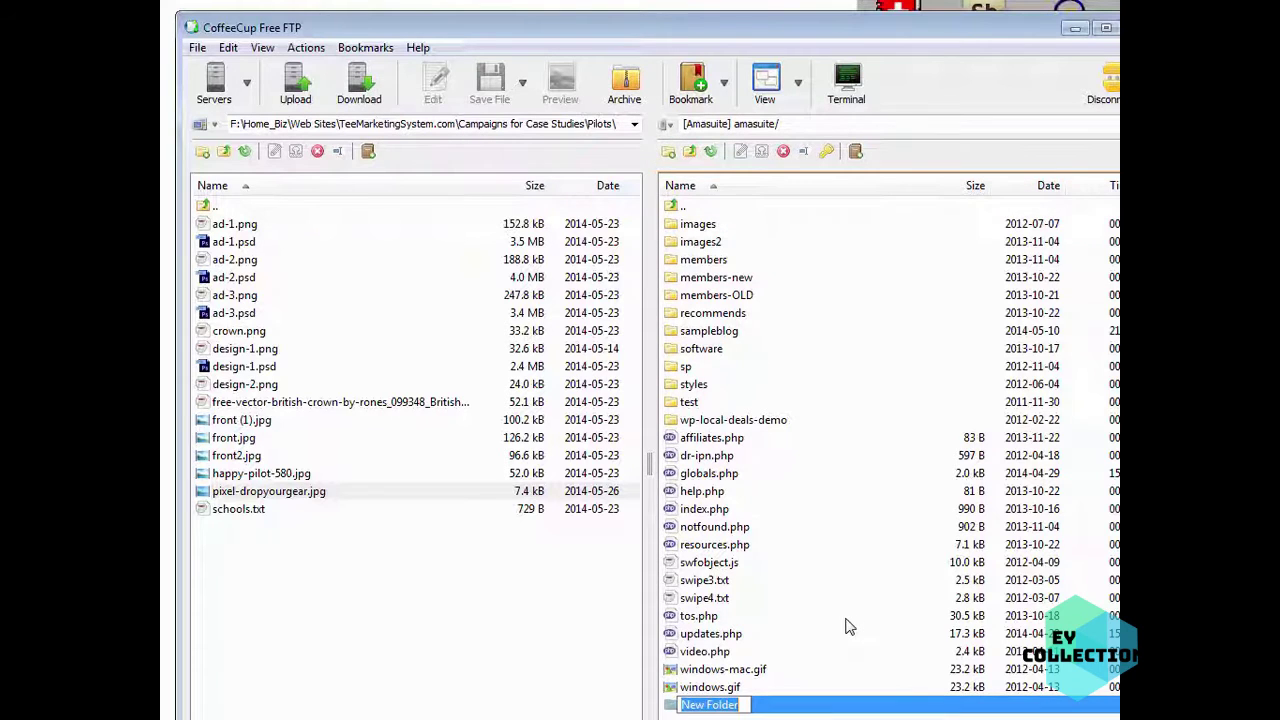
pyautogui.write('trackers')
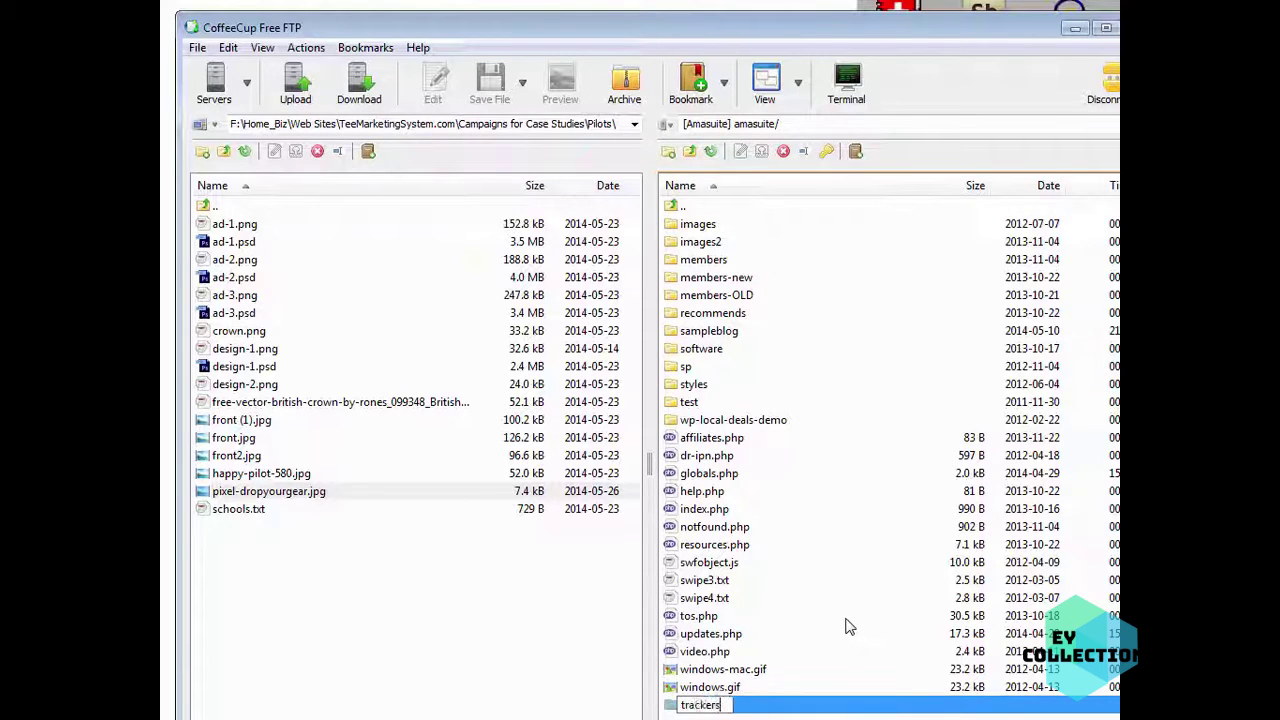
pyautogui.press('Return')
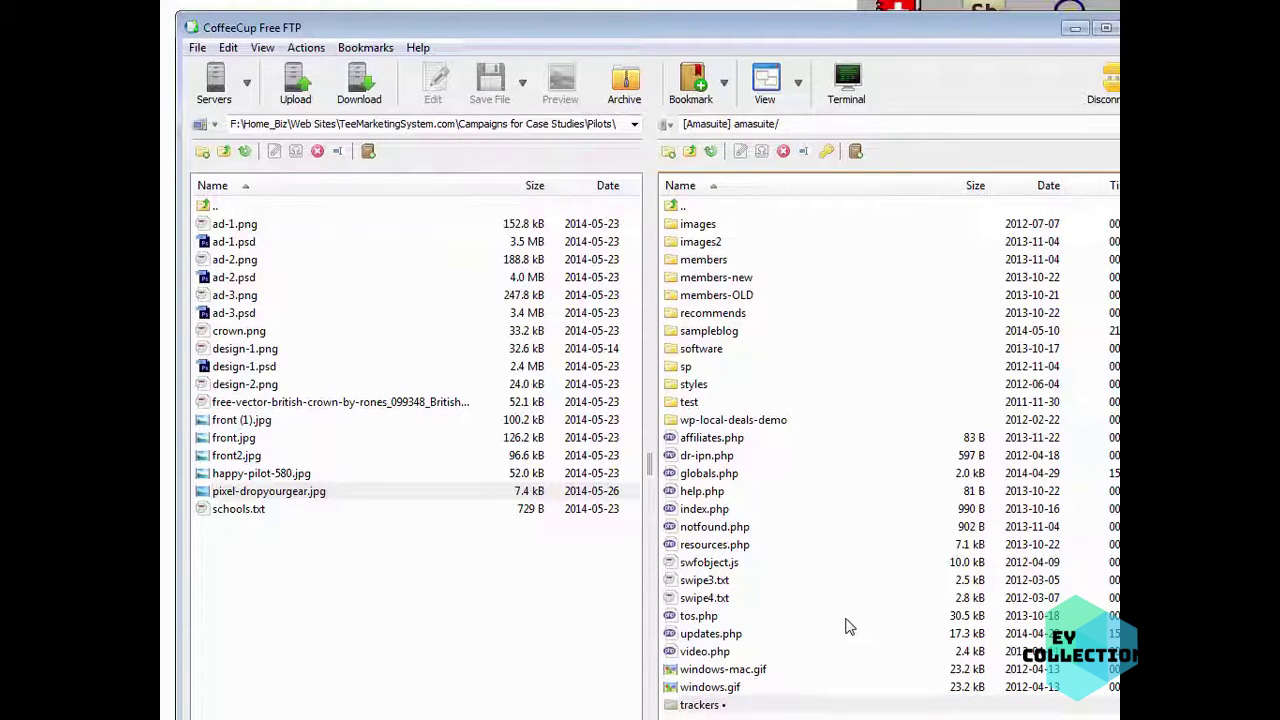
pyautogui.doubleClick(690, 705)
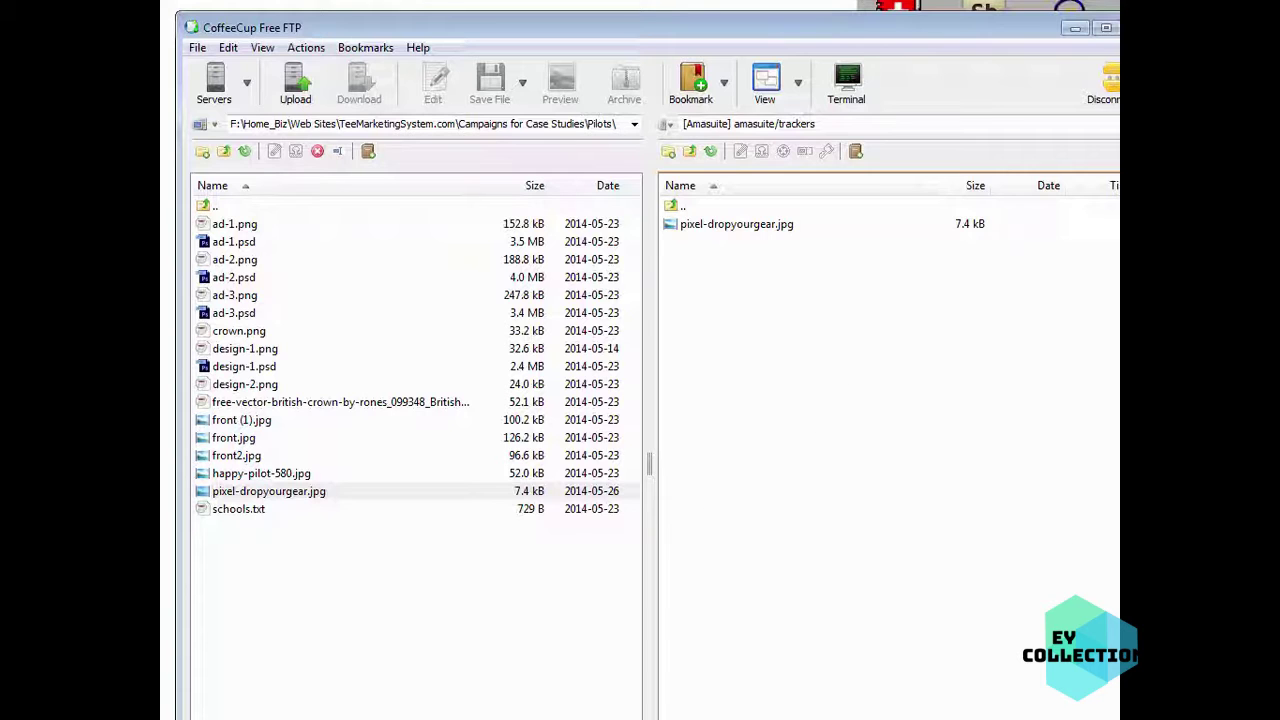
# - Load the copied pixel-dropyourgear.jpg address in a new Chrome tab to check the hosted image
pyautogui.hotkey('alt', 'Tab')
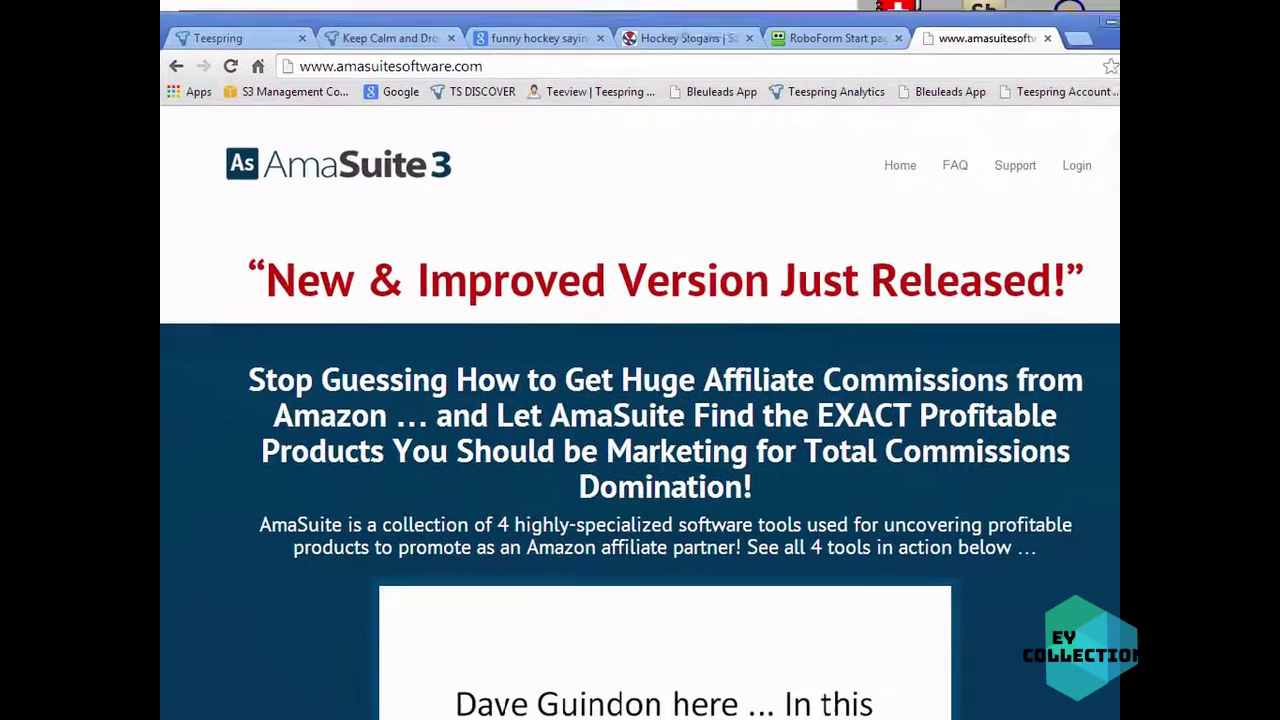
pyautogui.click(1083, 26)
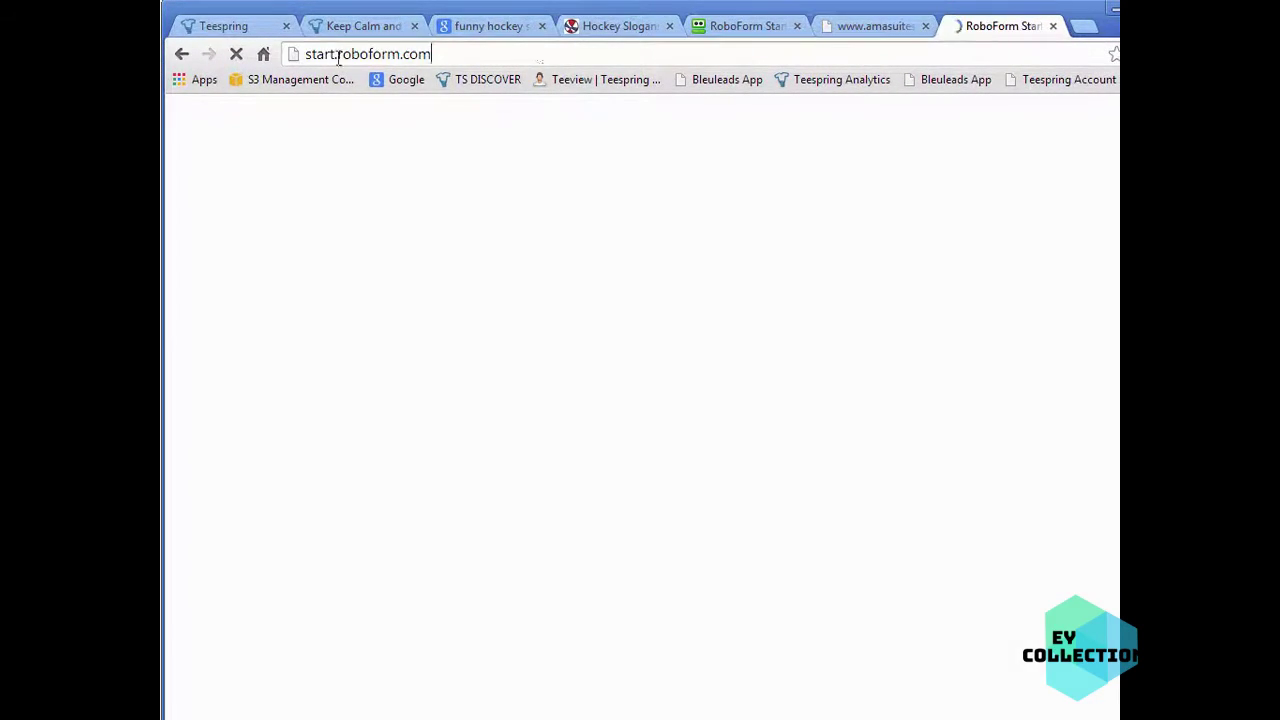
pyautogui.hotkey('ctrl', 'v')
pyautogui.press('Return')
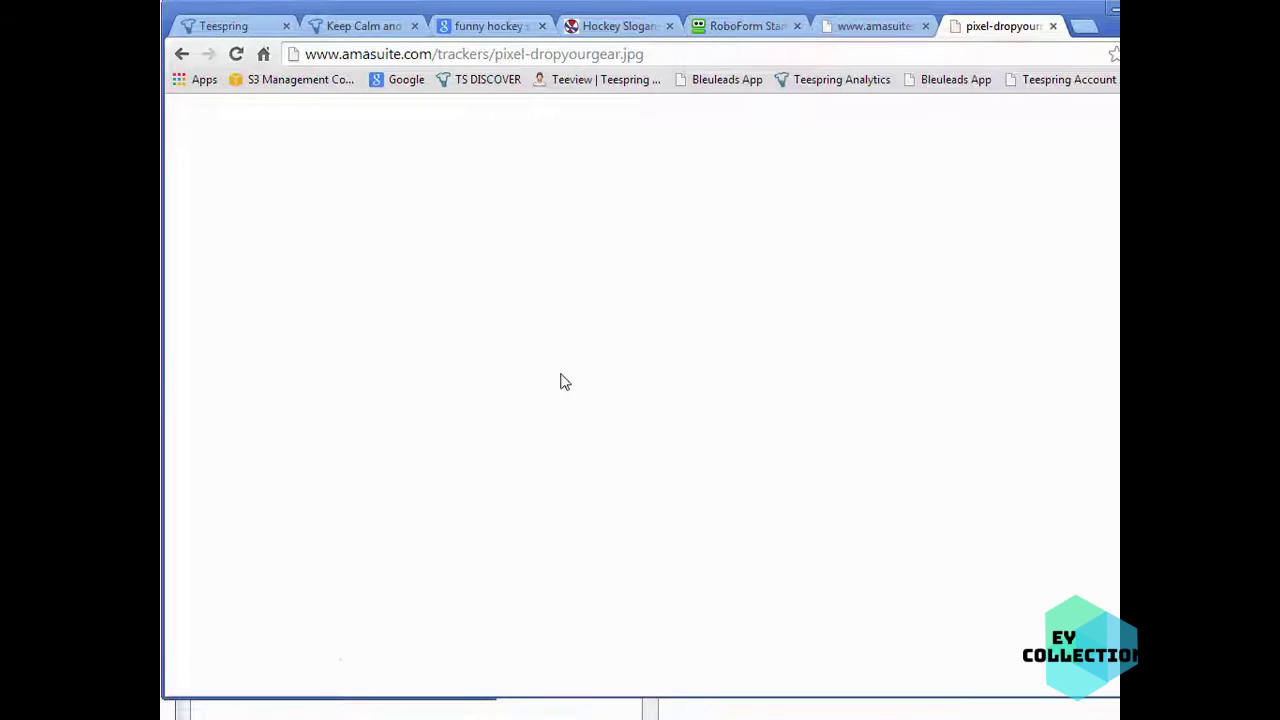
pyautogui.rightClick(587, 261)
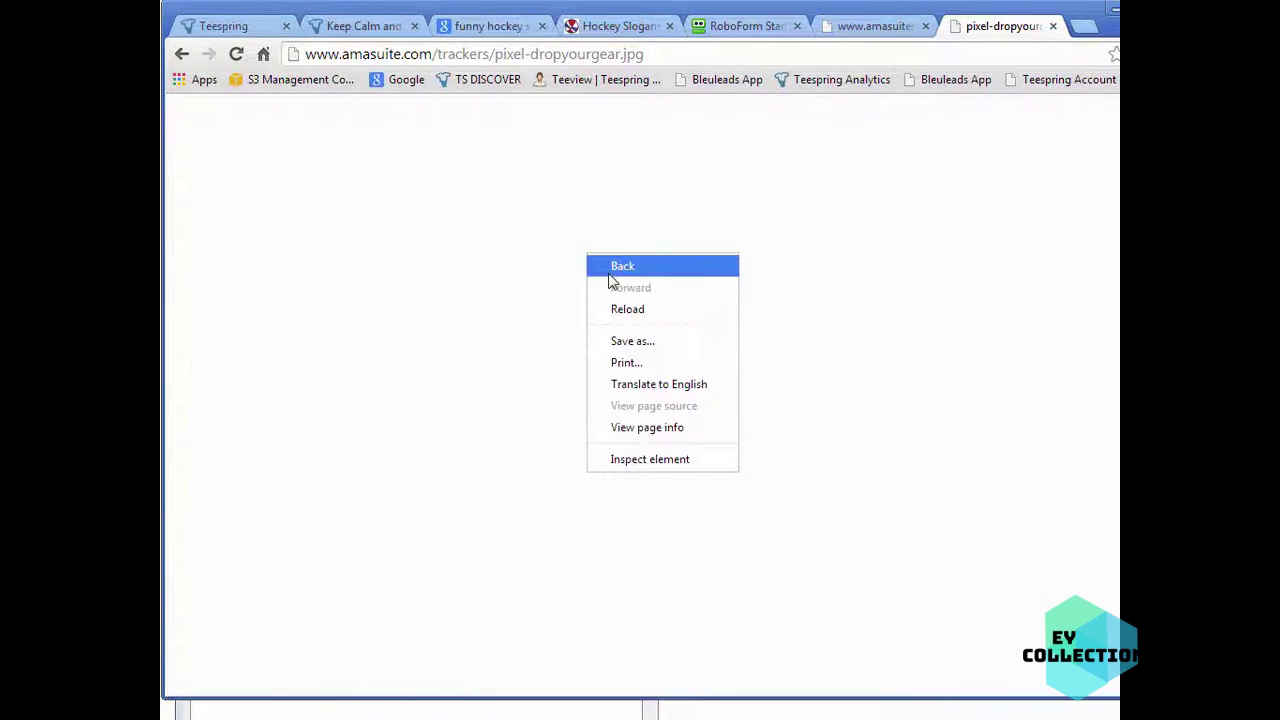
pyautogui.click(809, 486)
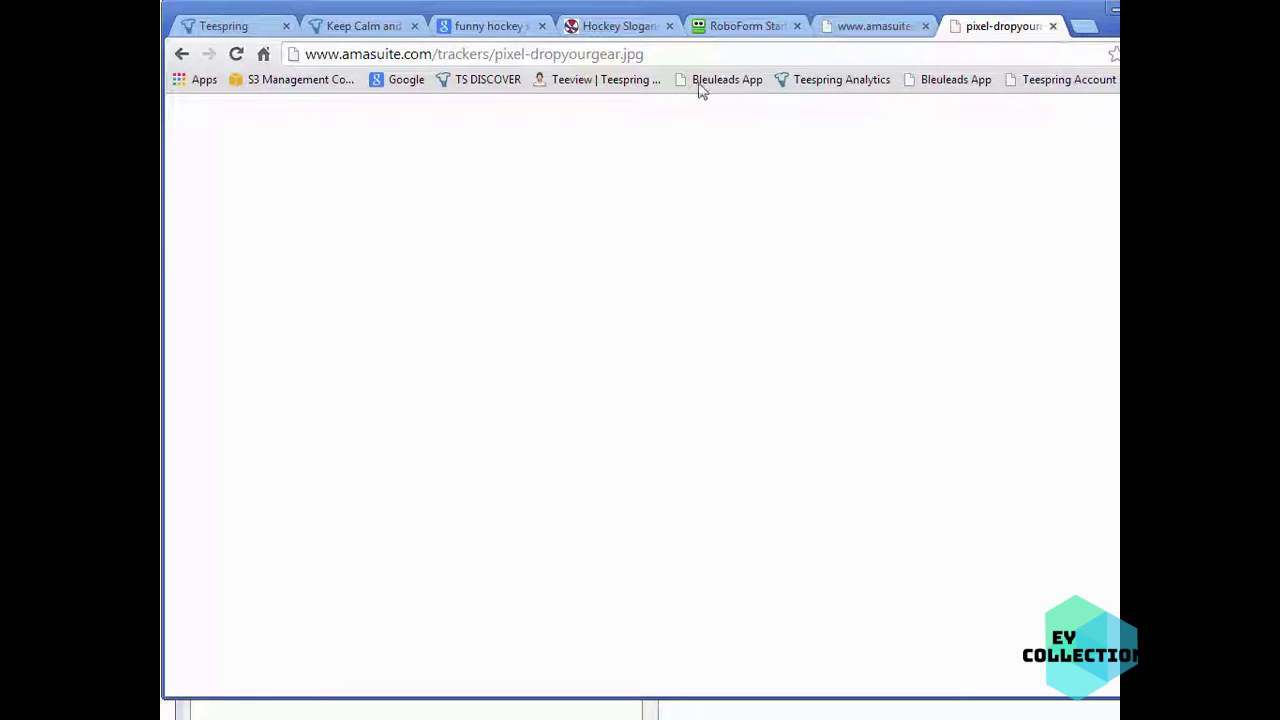
# - Copy the hosted image's address from Chrome and shorten it on the Bitly page in the other browser
pyautogui.click(463, 53)
pyautogui.rightClick(463, 53)
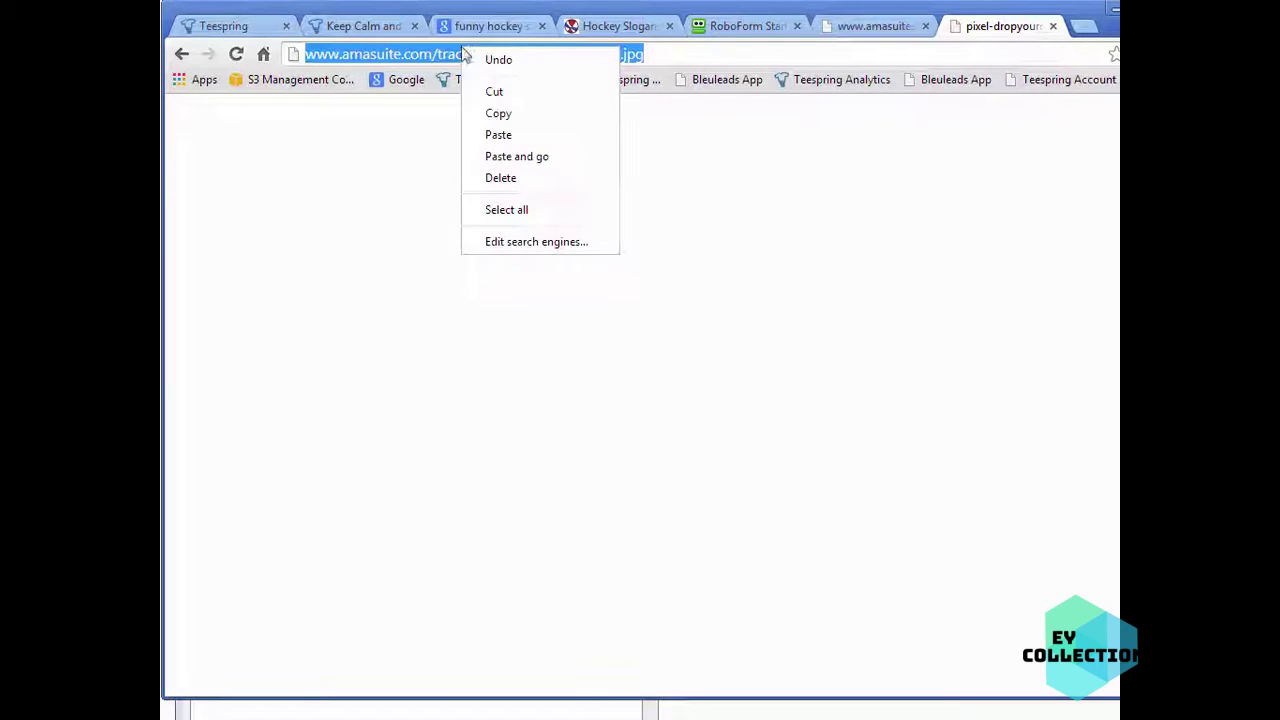
pyautogui.click(523, 116)
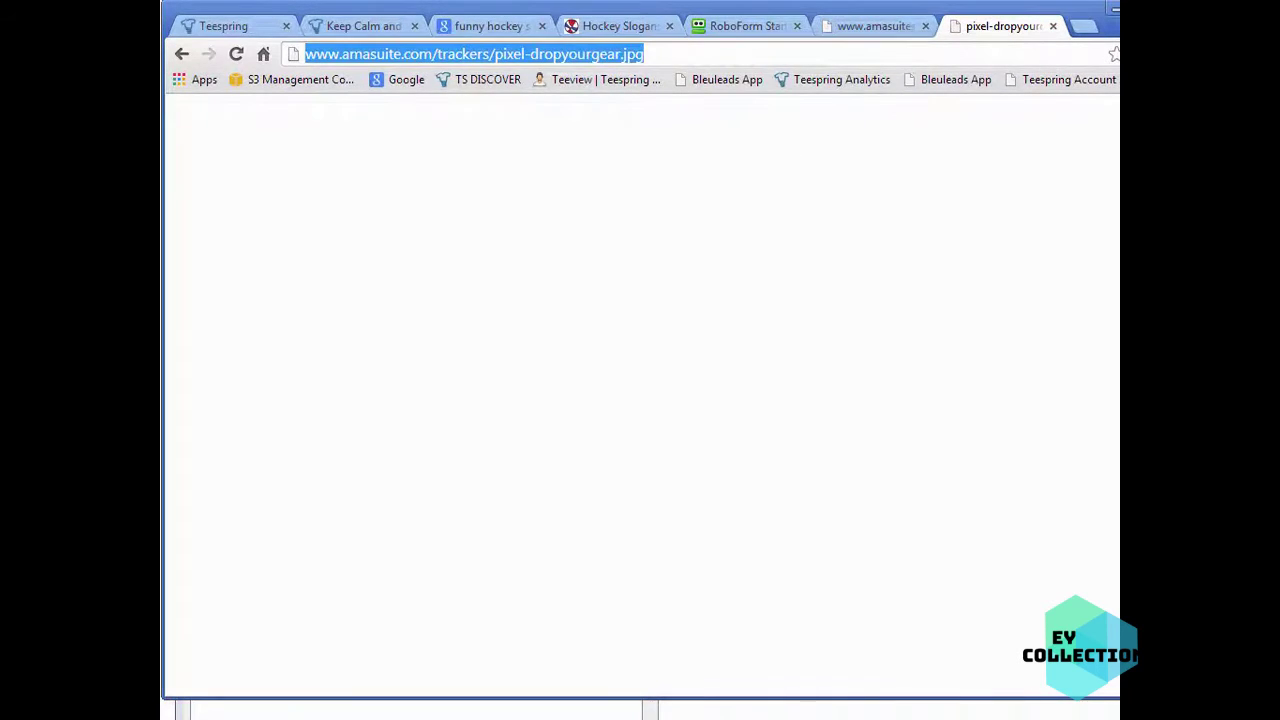
pyautogui.hotkey('alt', 'Tab')
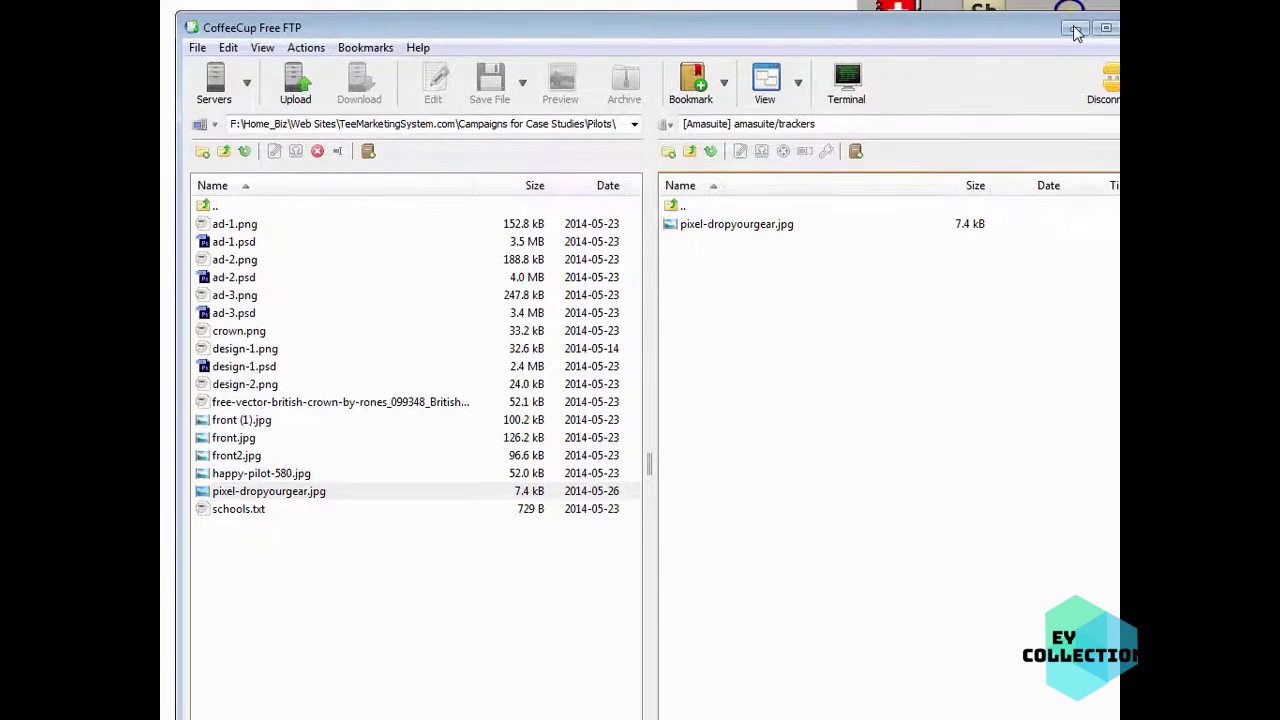
pyautogui.hotkey('alt', 'Tab')
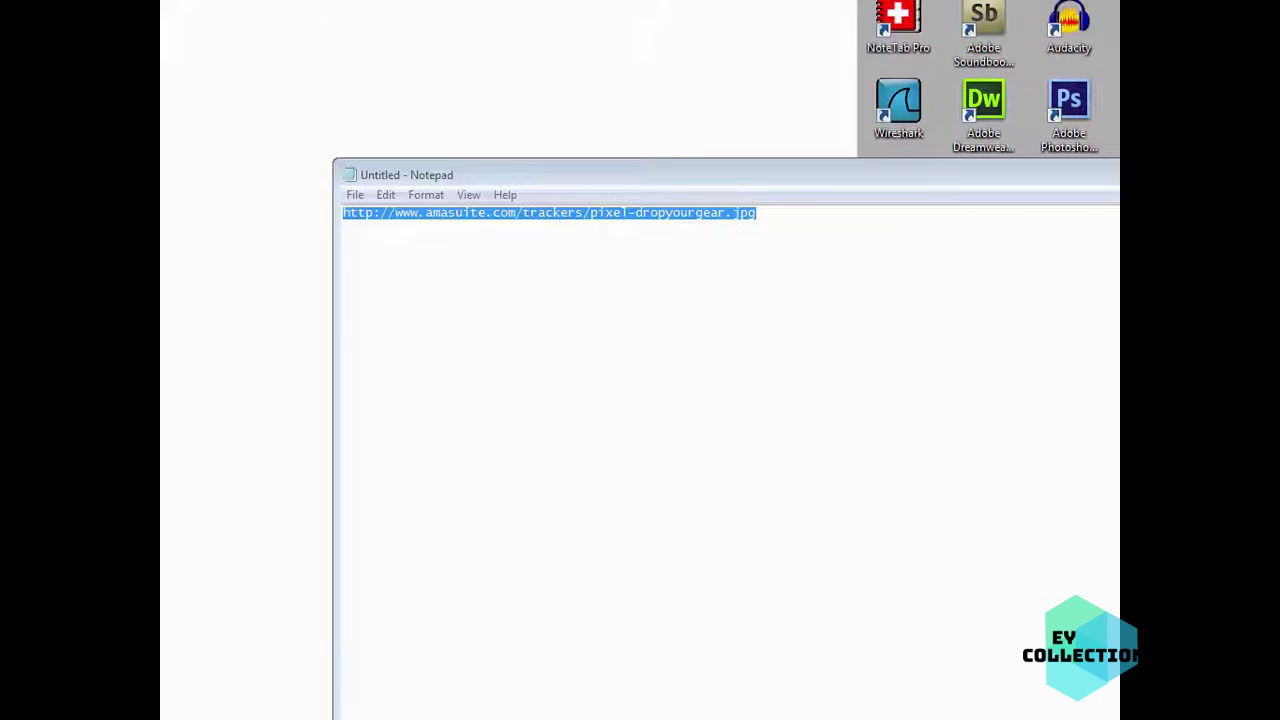
pyautogui.hotkey('alt', 'Tab')
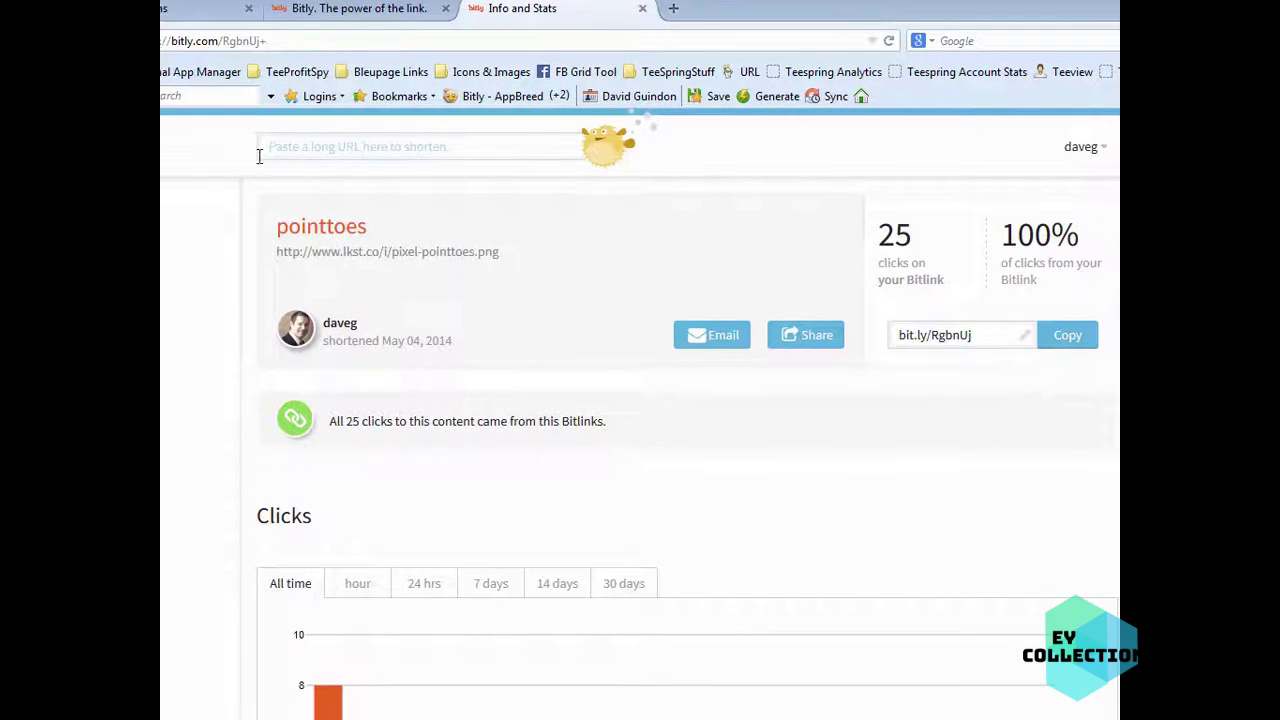
pyautogui.rightClick(270, 148)
pyautogui.click(326, 233)
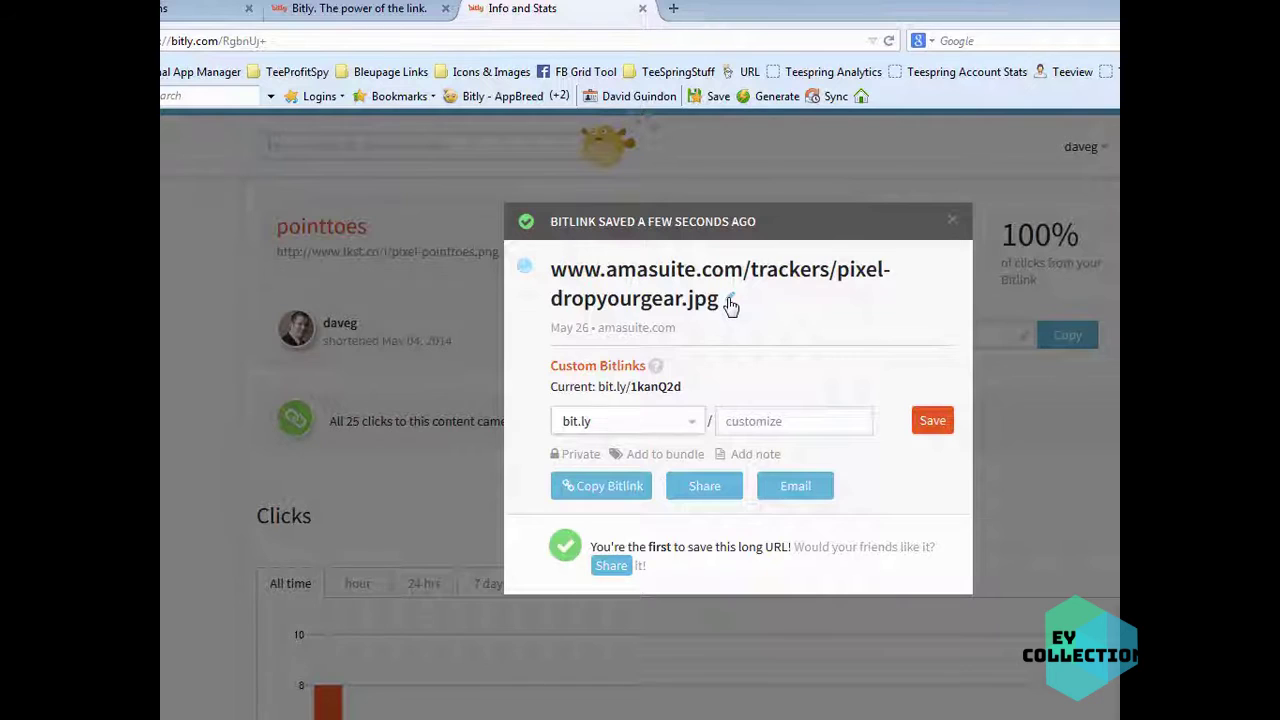
# - Change the new Bitlink's title to "Drop Your Gear" and save it
pyautogui.click(730, 303)
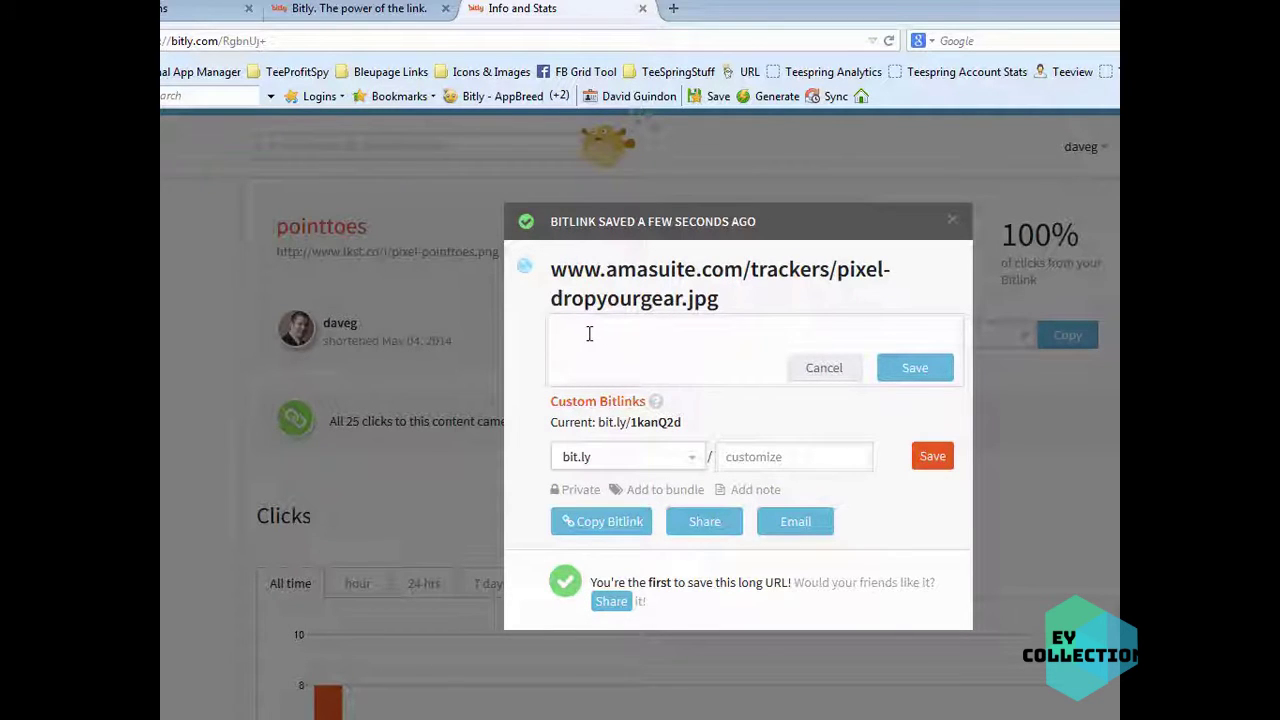
pyautogui.write('Drop Your Gear')
pyautogui.click(883, 372)
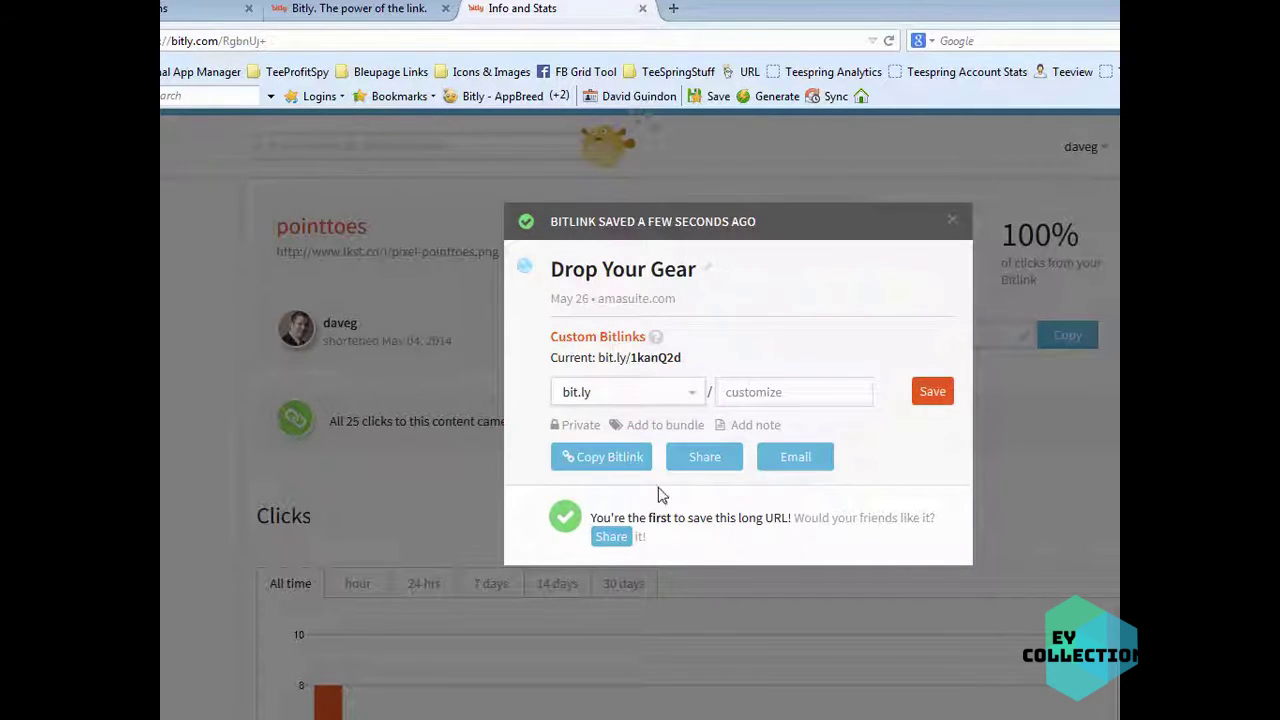
# - Look over the new short link, close its details and show the Bitly list of saved bitmarks
pyautogui.moveTo(689, 361); pyautogui.dragTo(600, 360)
pyautogui.click(641, 365)
pyautogui.click(952, 220)
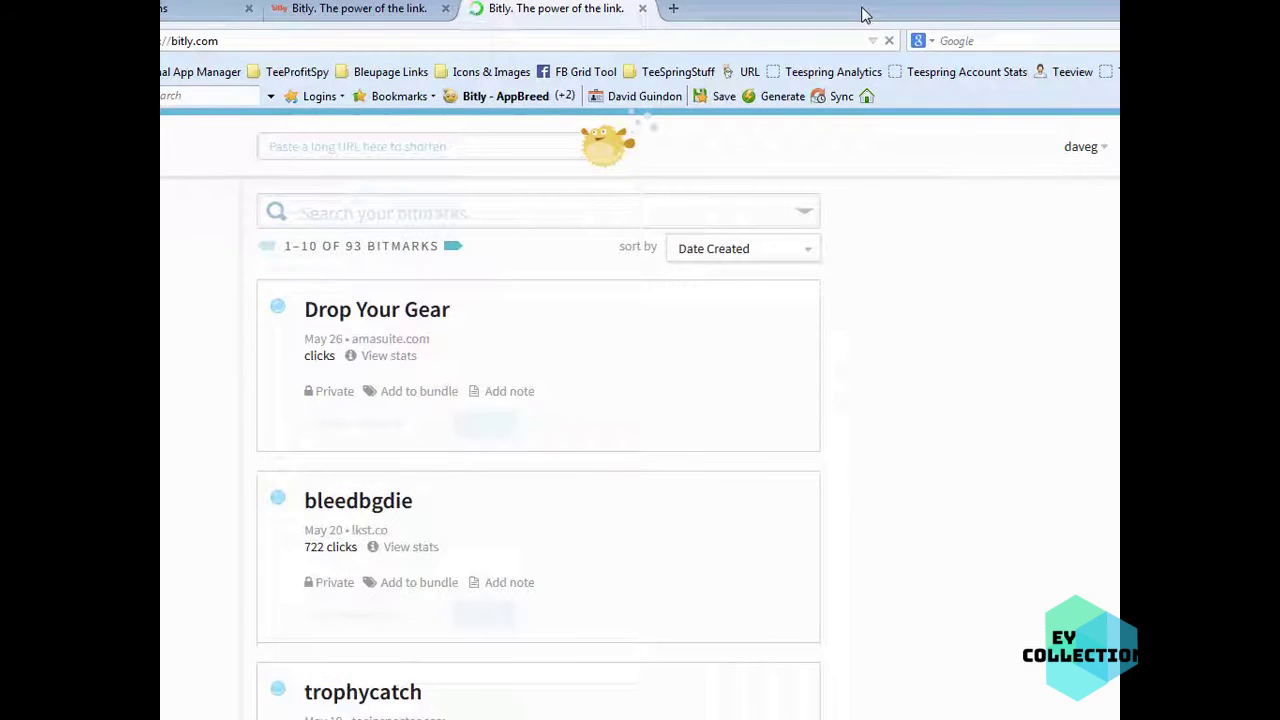
pyautogui.moveTo(866, 14); pyautogui.dragTo(899, 218)
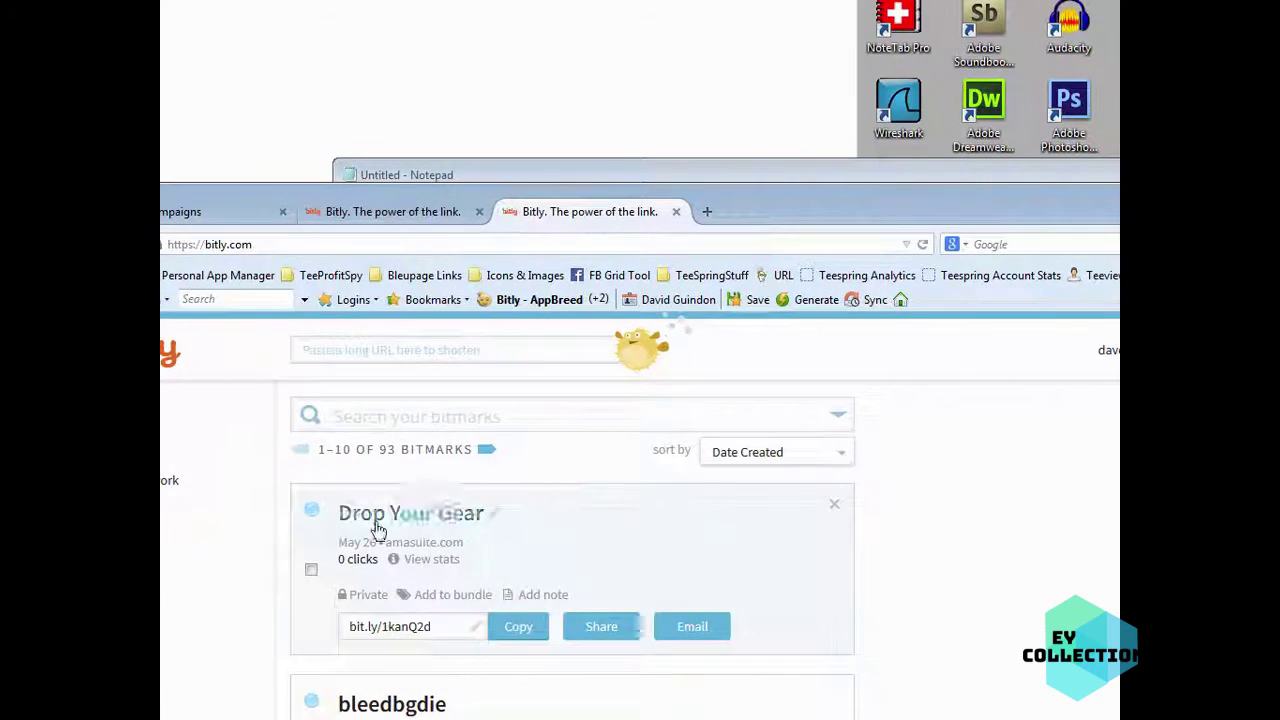
# - Copy the short link bit.ly/1kanQ2d of the Drop Your Gear bitmark from the Bitly list
pyautogui.click(401, 630)
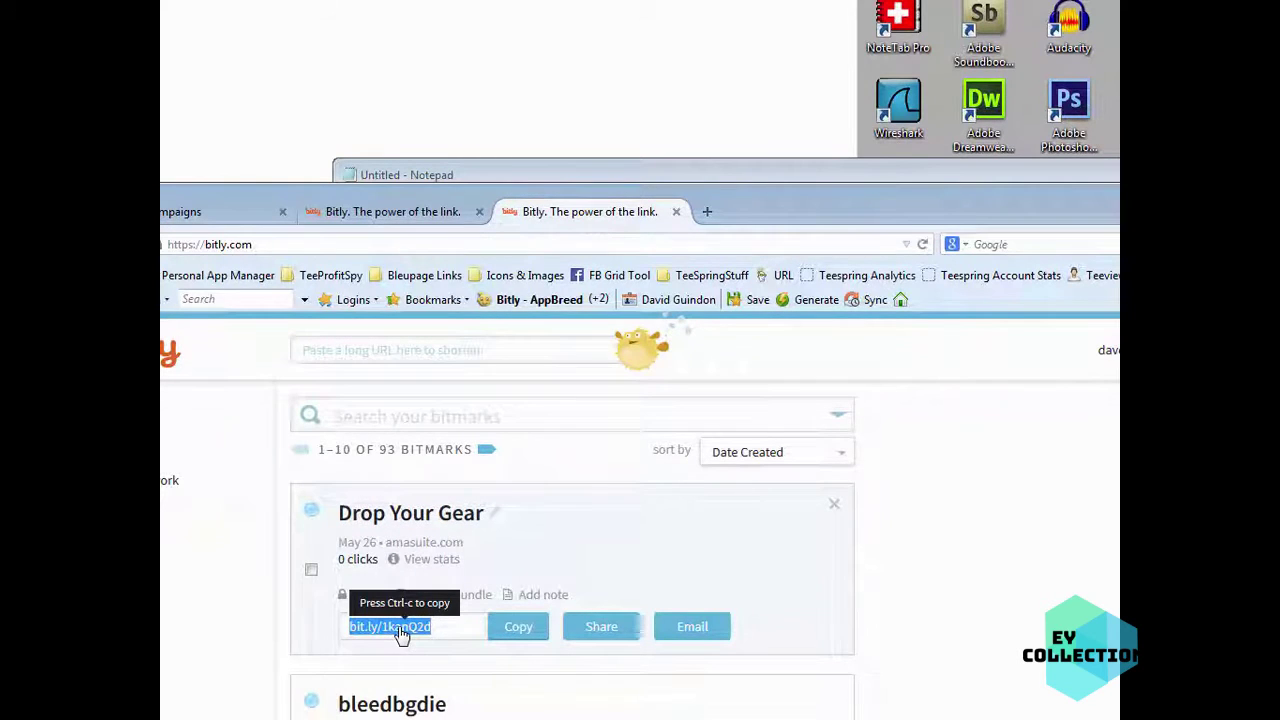
pyautogui.hotkey('ctrl', 'c')
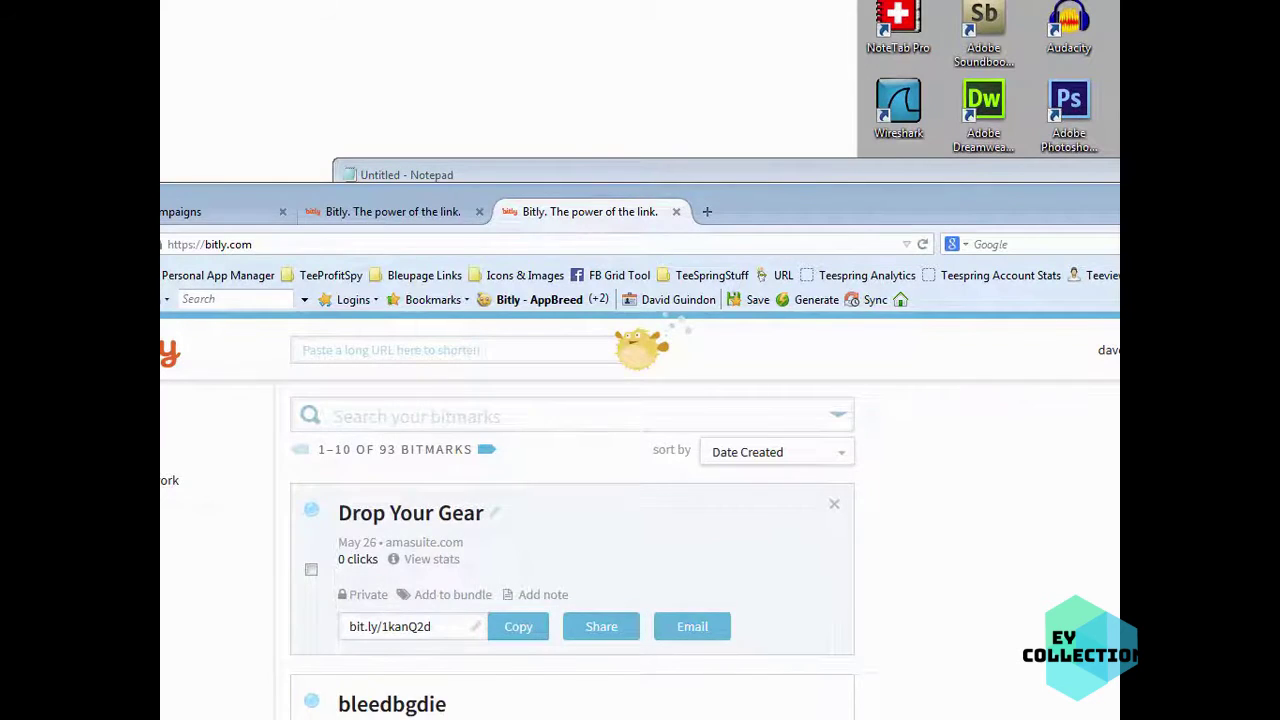
pyautogui.hotkey('alt', 'Tab')
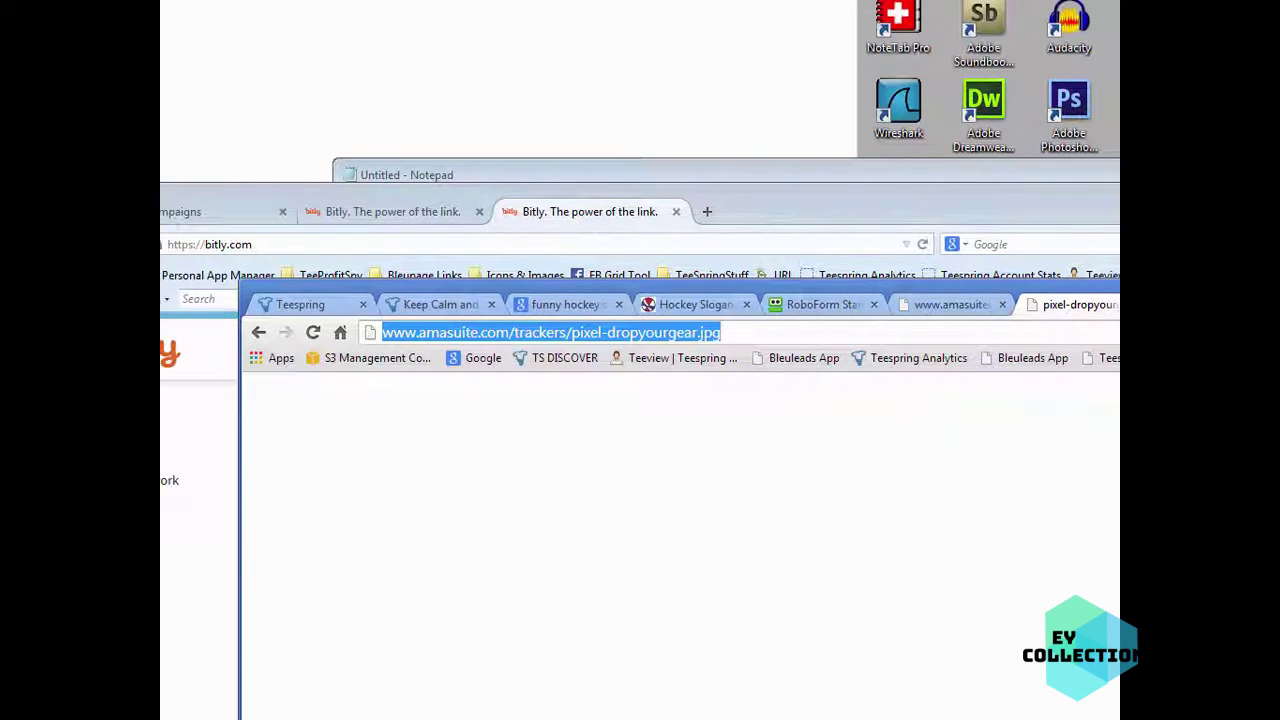
pyautogui.hotkey('alt', 'Tab')
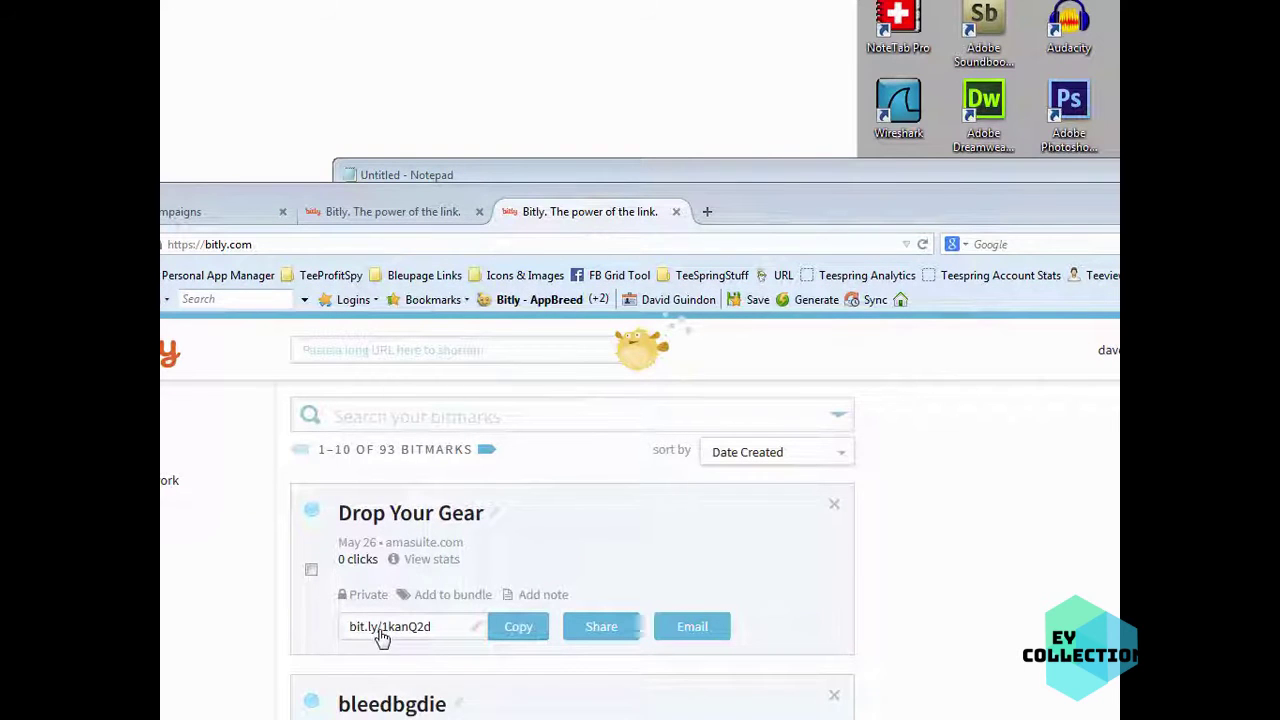
# - Switch to Chrome and show the Teespring edit page of the "Keep Calm and Drop Your Gear!" campaign
pyautogui.click(207, 218)
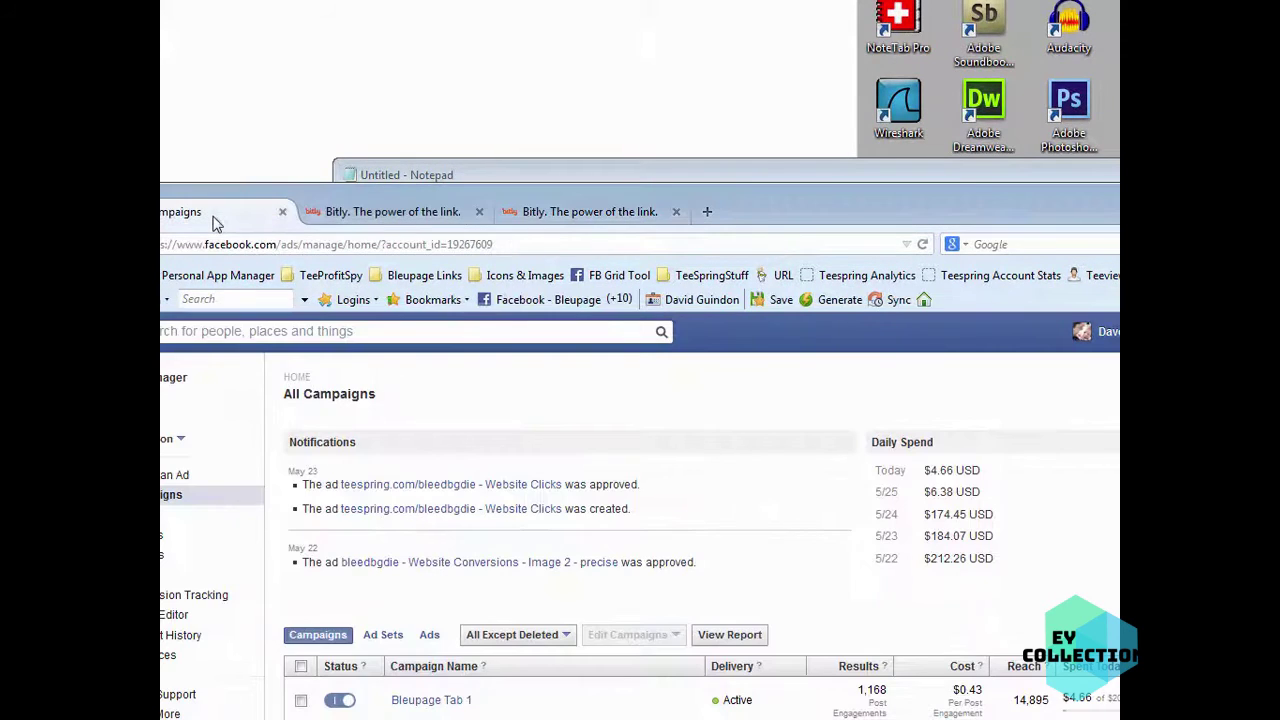
pyautogui.click(330, 213)
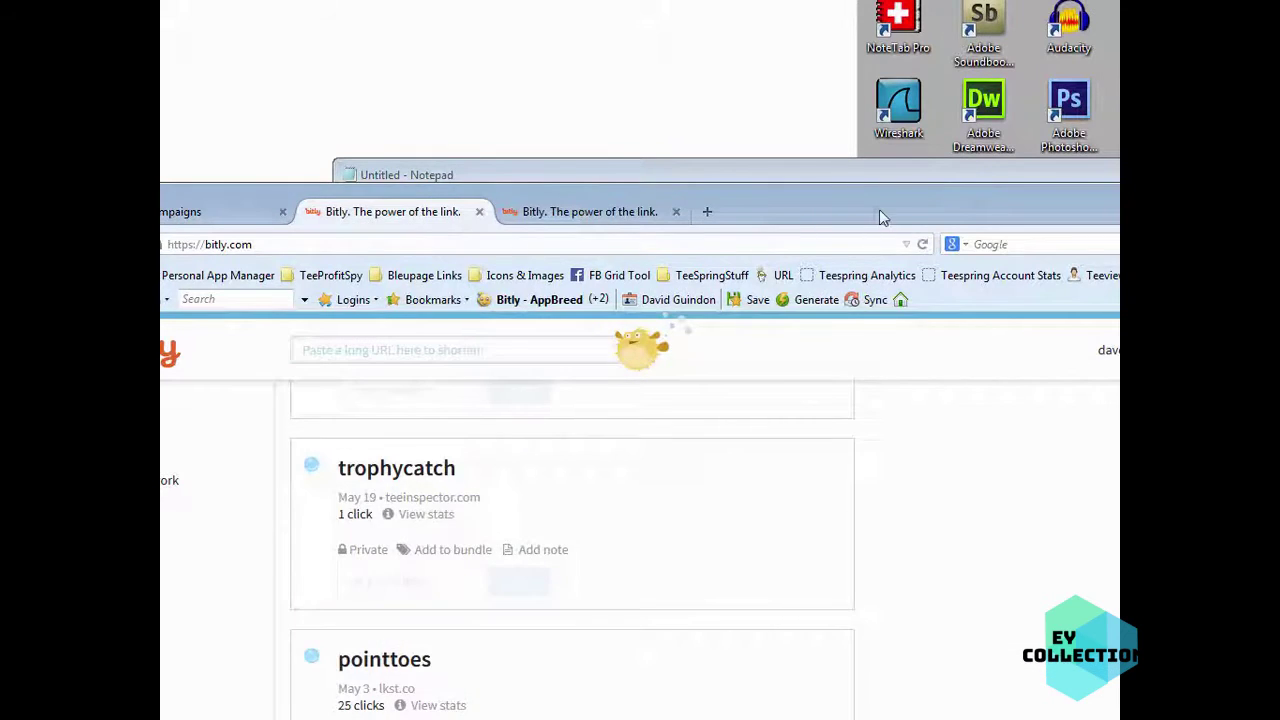
pyautogui.moveTo(879, 209); pyautogui.dragTo(931, 206)
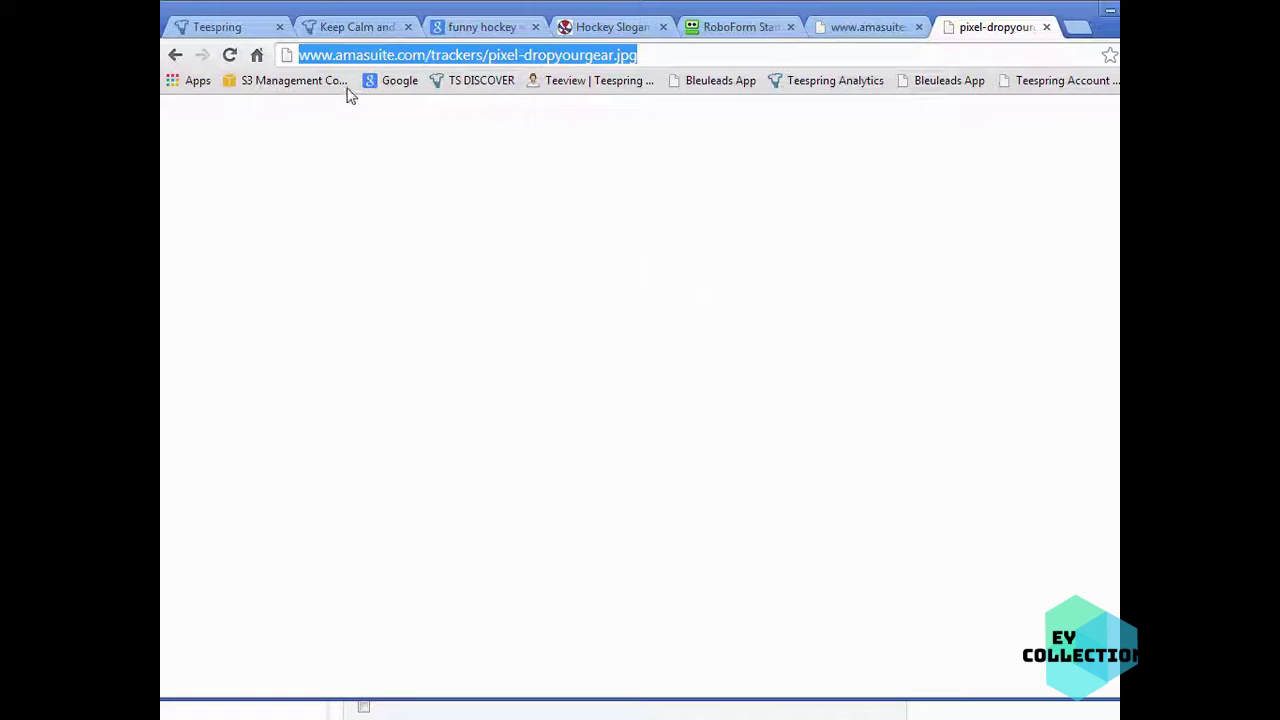
pyautogui.click(340, 28)
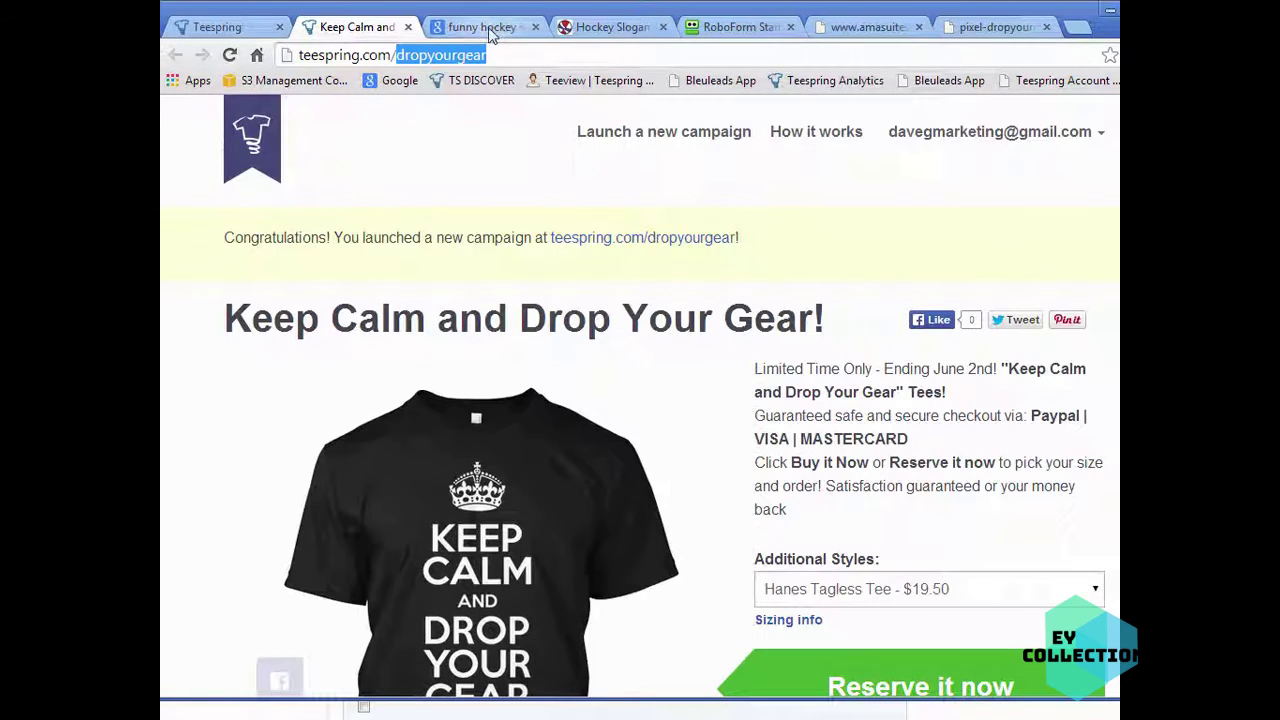
pyautogui.click(605, 30)
pyautogui.click(287, 22)
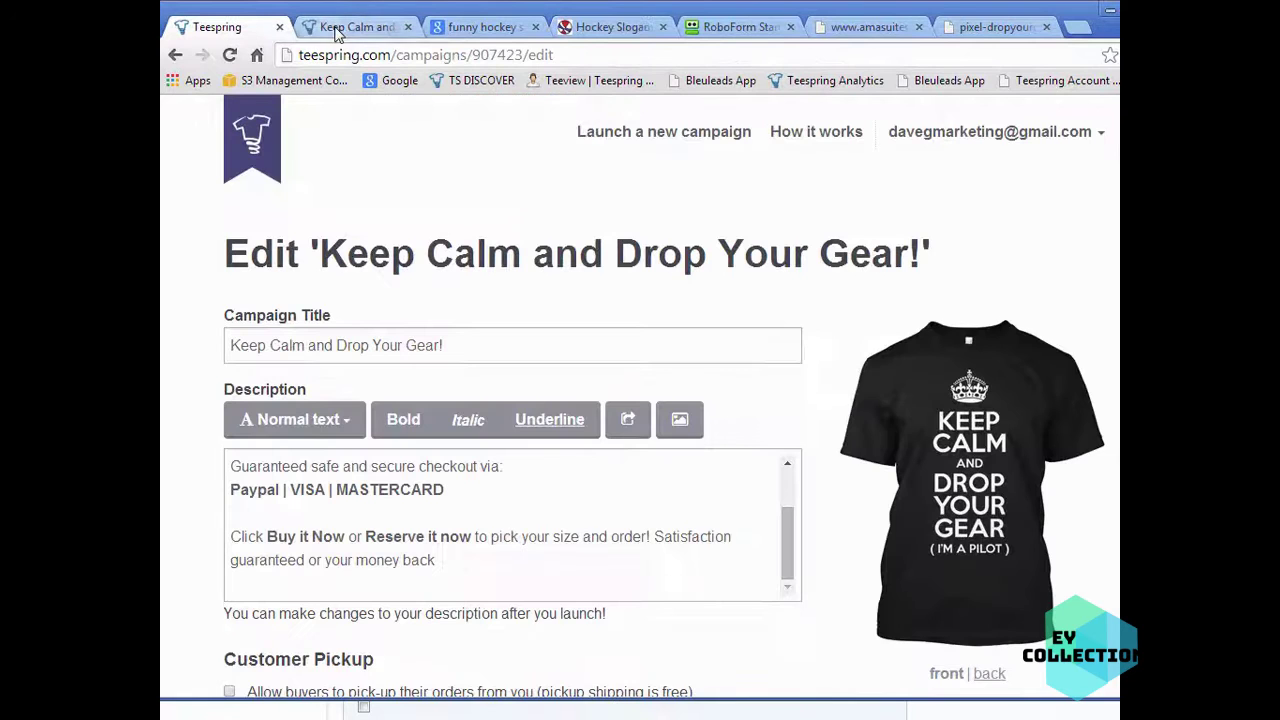
pyautogui.scroll(-1, 854, 491)
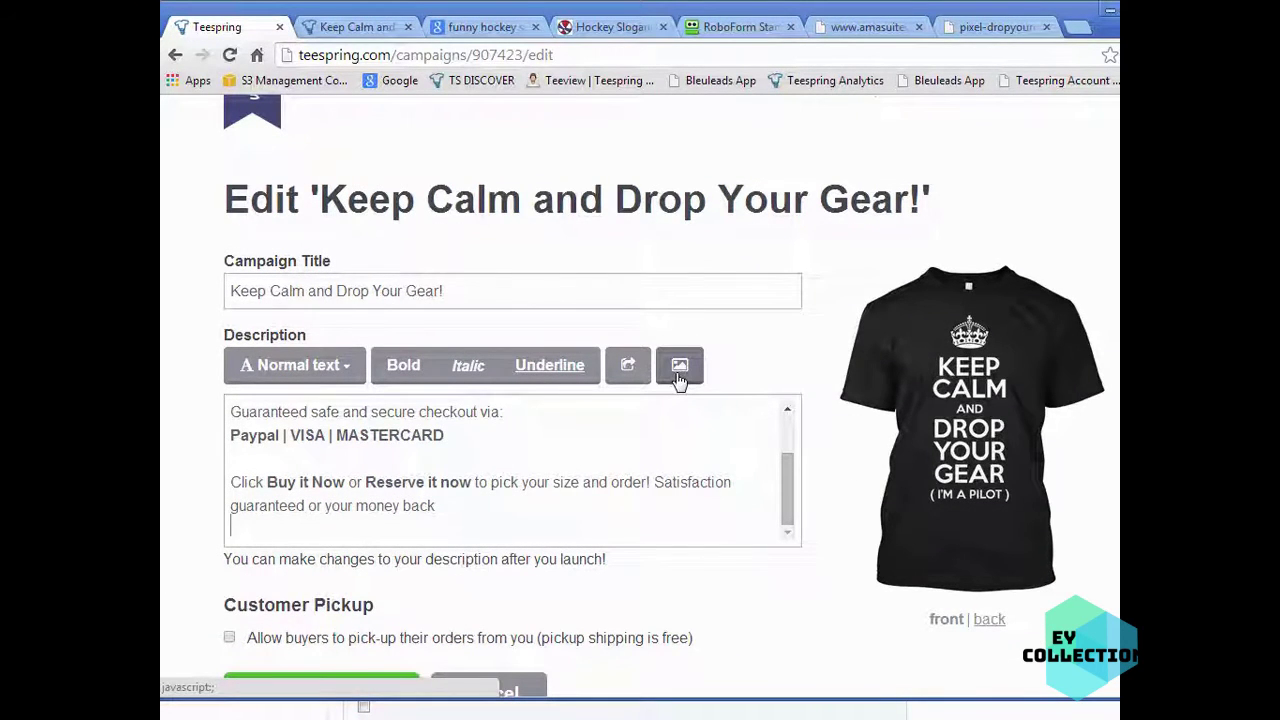
pyautogui.click(680, 378)
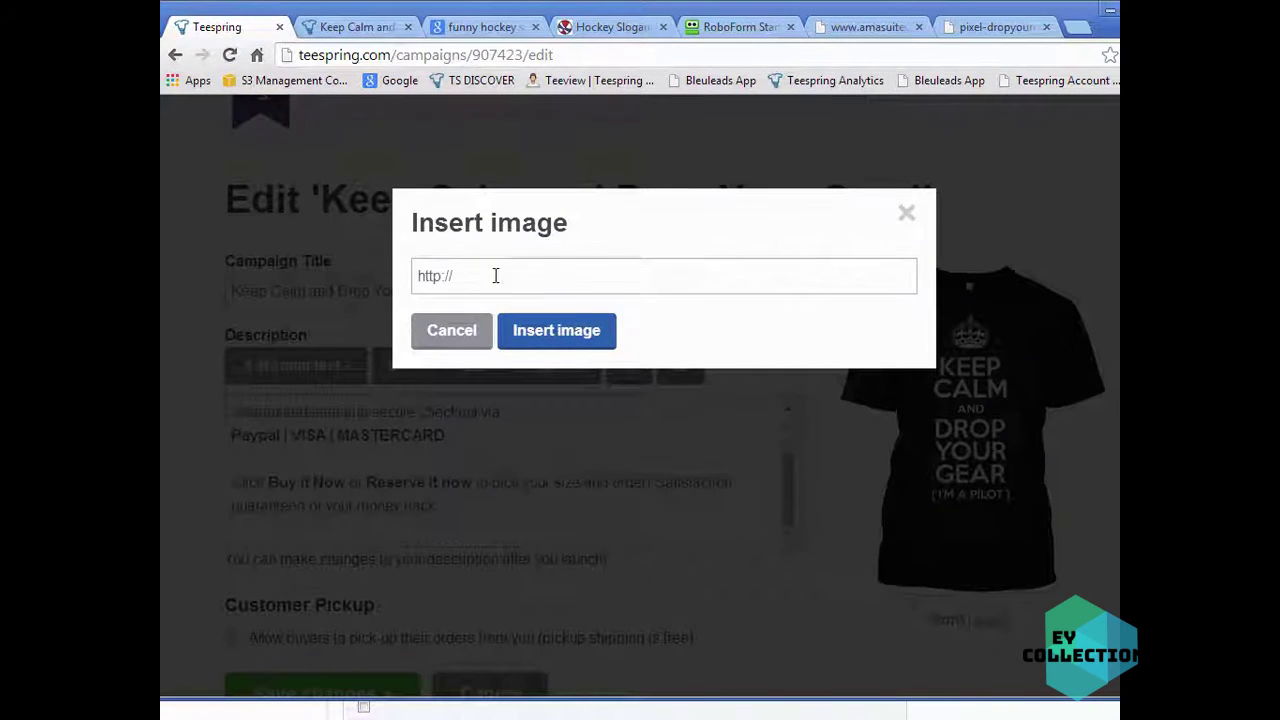
pyautogui.moveTo(494, 276); pyautogui.dragTo(341, 276)
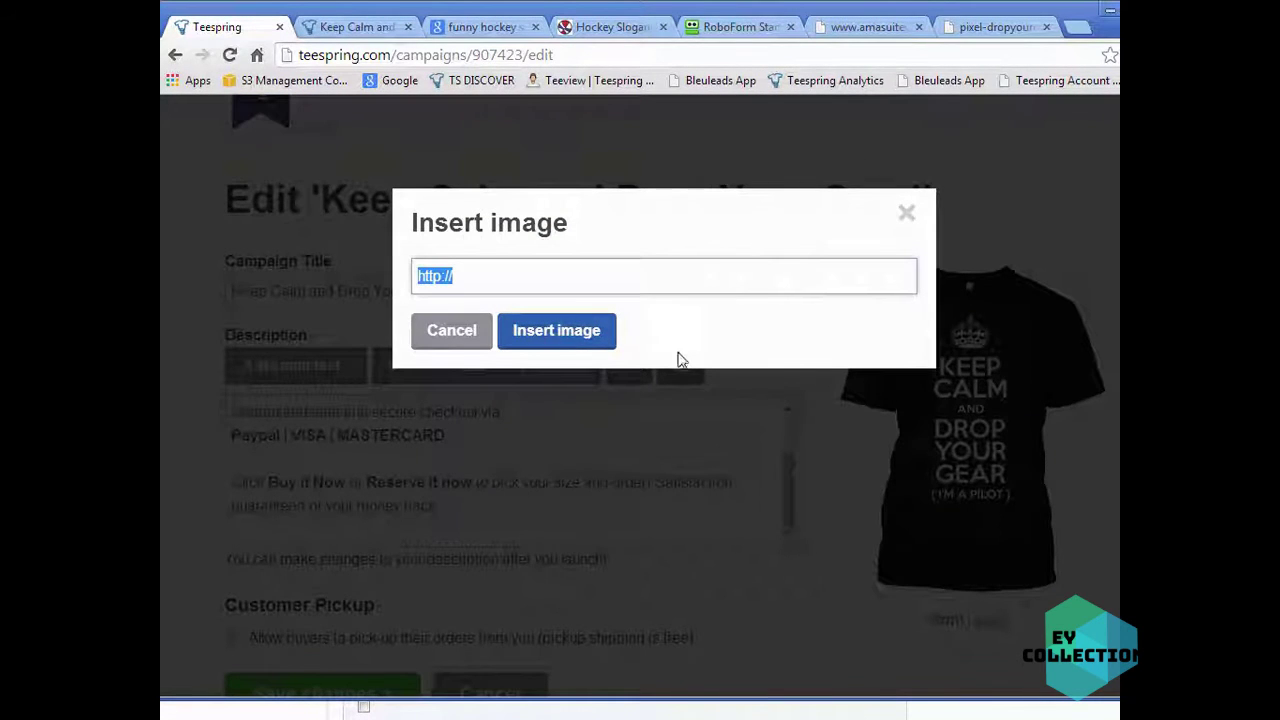
pyautogui.hotkey('ctrl', 'v')
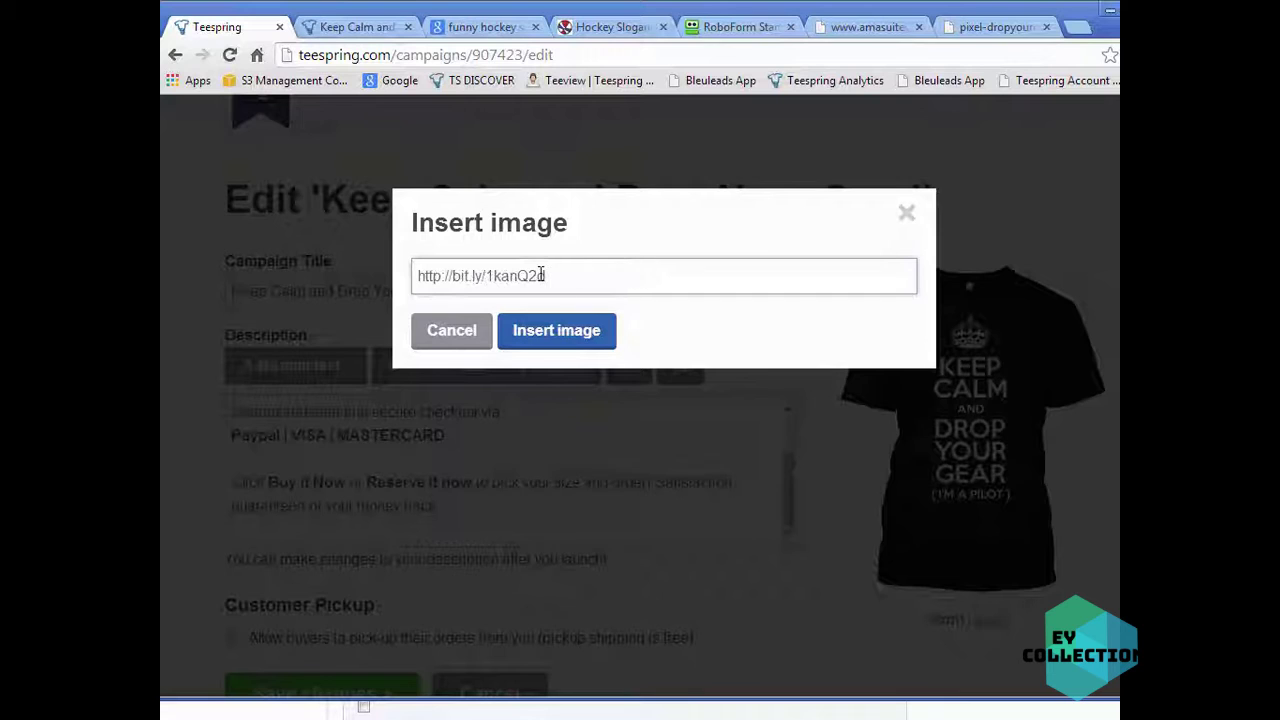
pyautogui.click(562, 331)
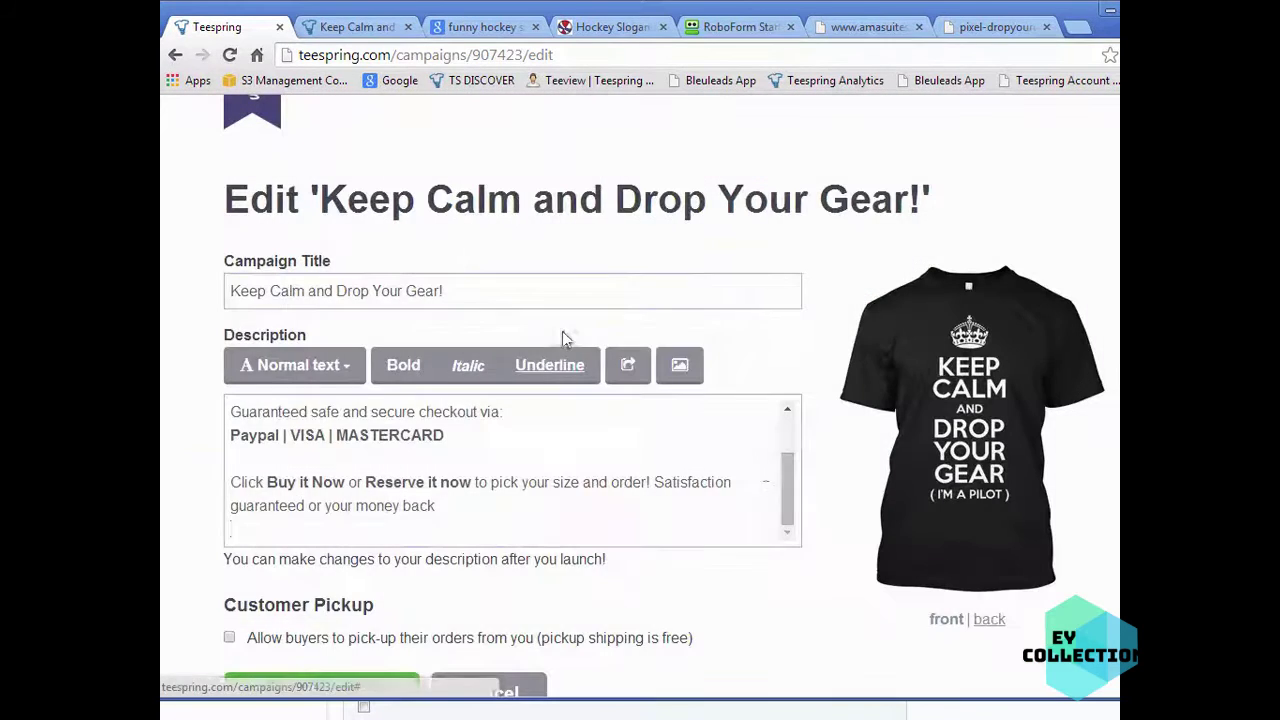
# - Save the campaign changes and look over the published campaign page
pyautogui.scroll(-1, 777, 557)
pyautogui.click(294, 614)
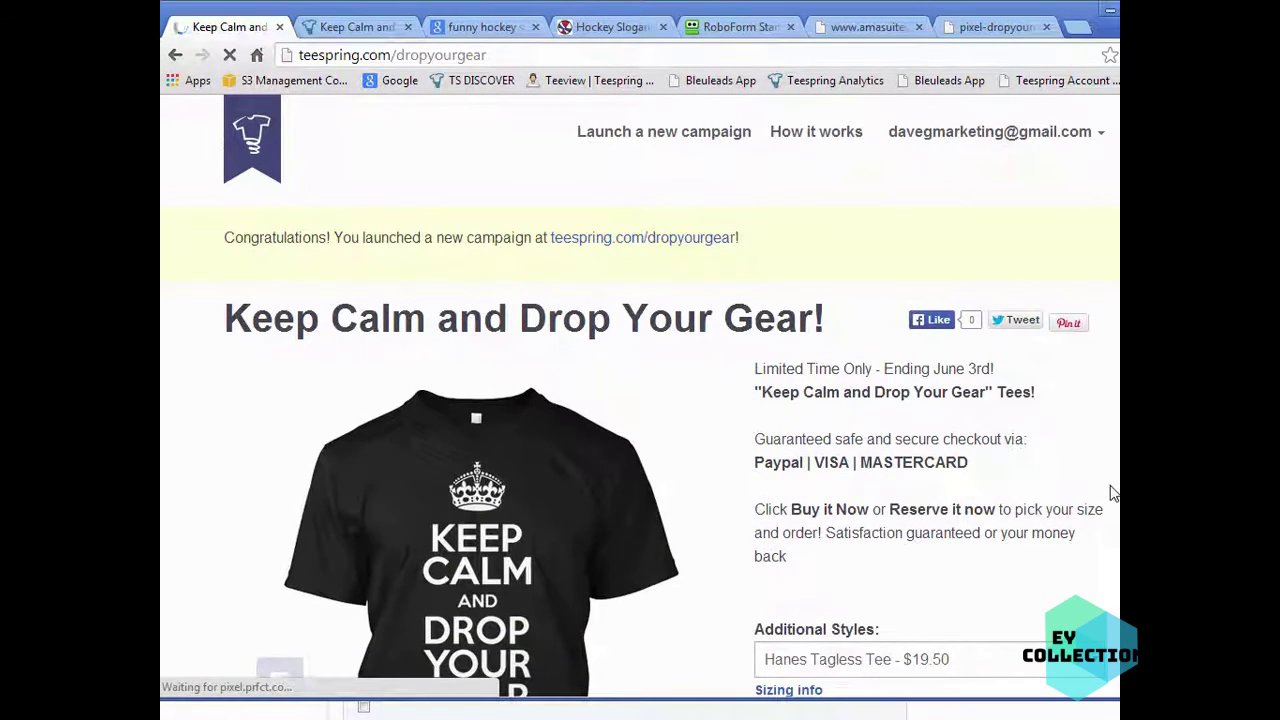
pyautogui.scroll(-2, 1093, 512)
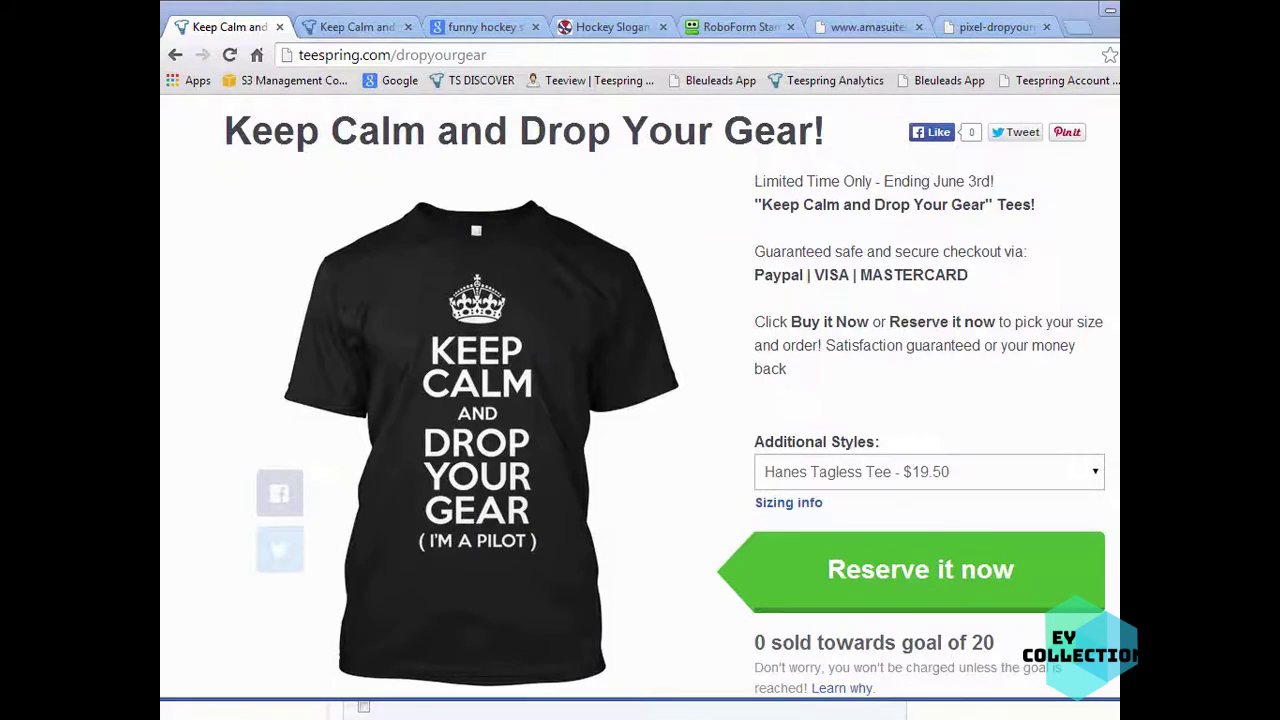
# - Switch back to the Bitly list in the other browser and open the stats of the Drop Your Gear link
pyautogui.hotkey('alt', 'Tab')
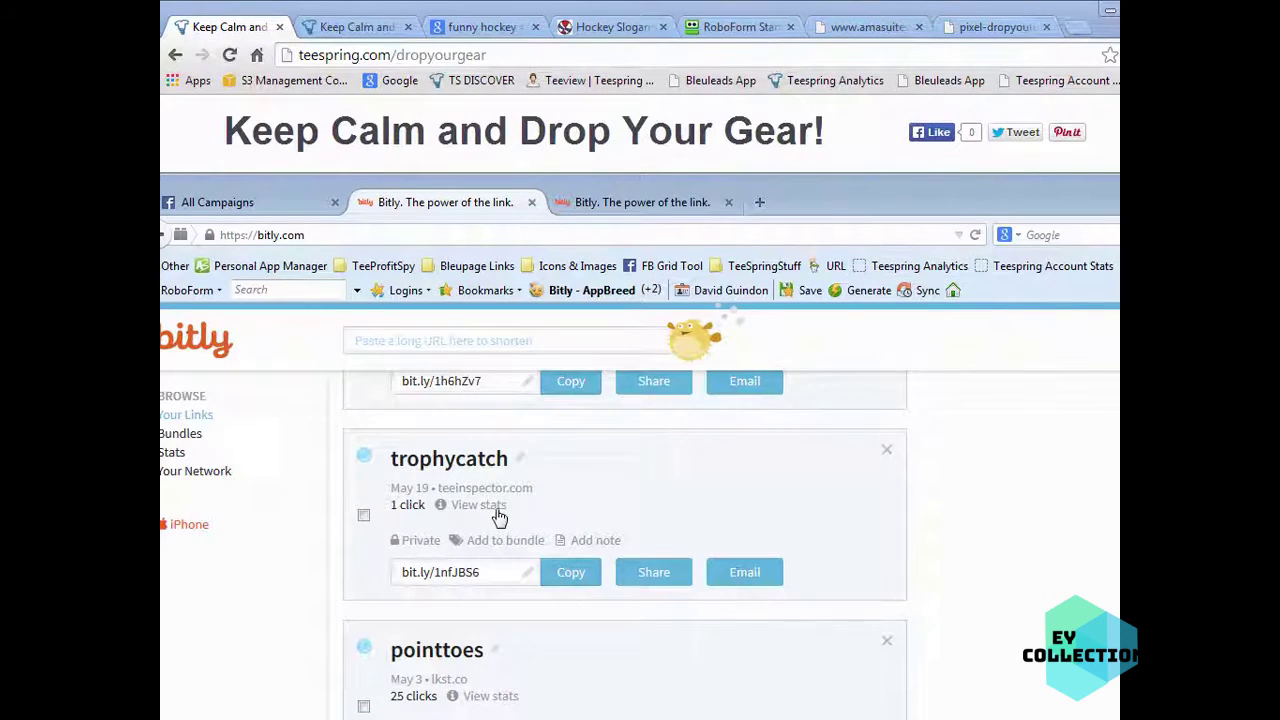
pyautogui.scroll(5, 940, 598)
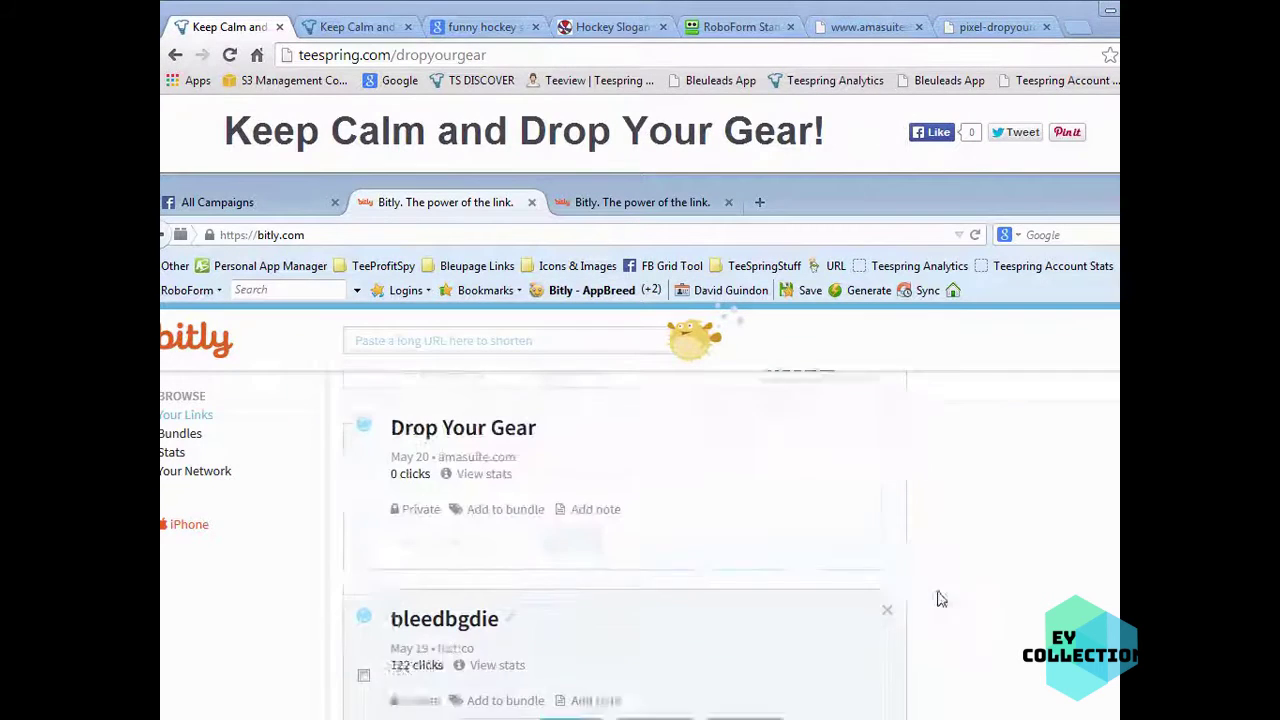
pyautogui.moveTo(549, 514)
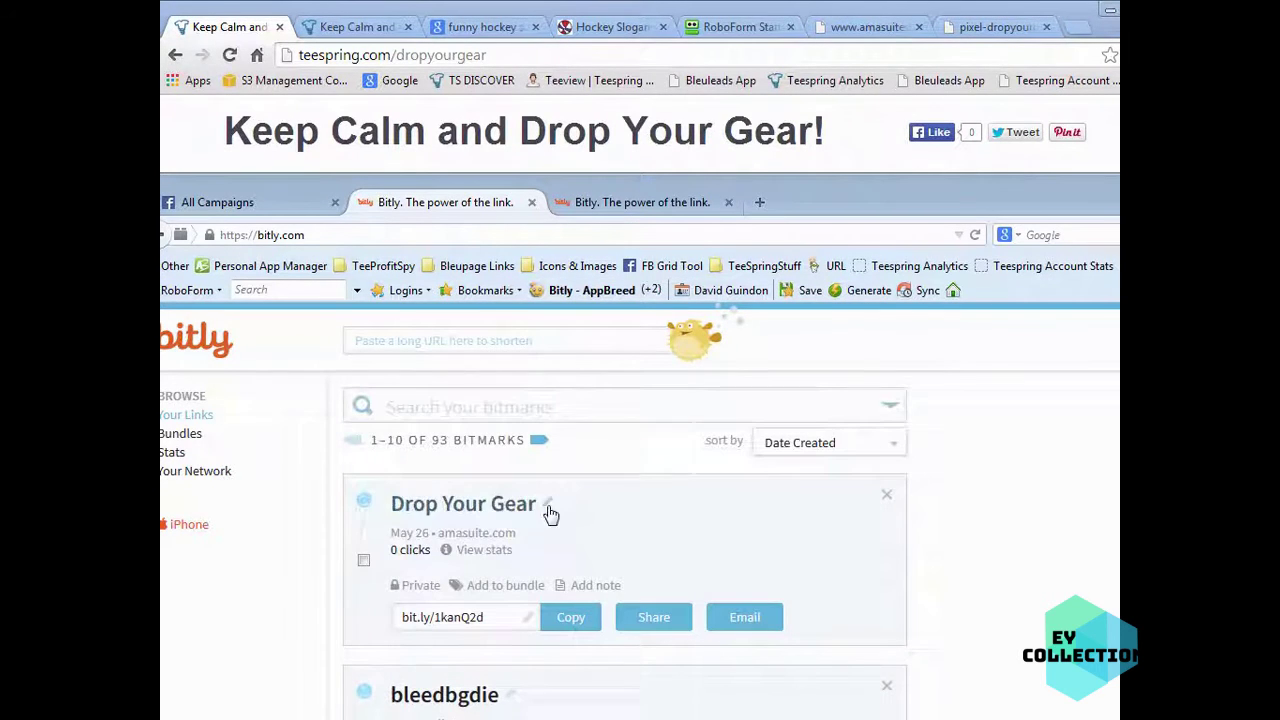
pyautogui.click(468, 551)
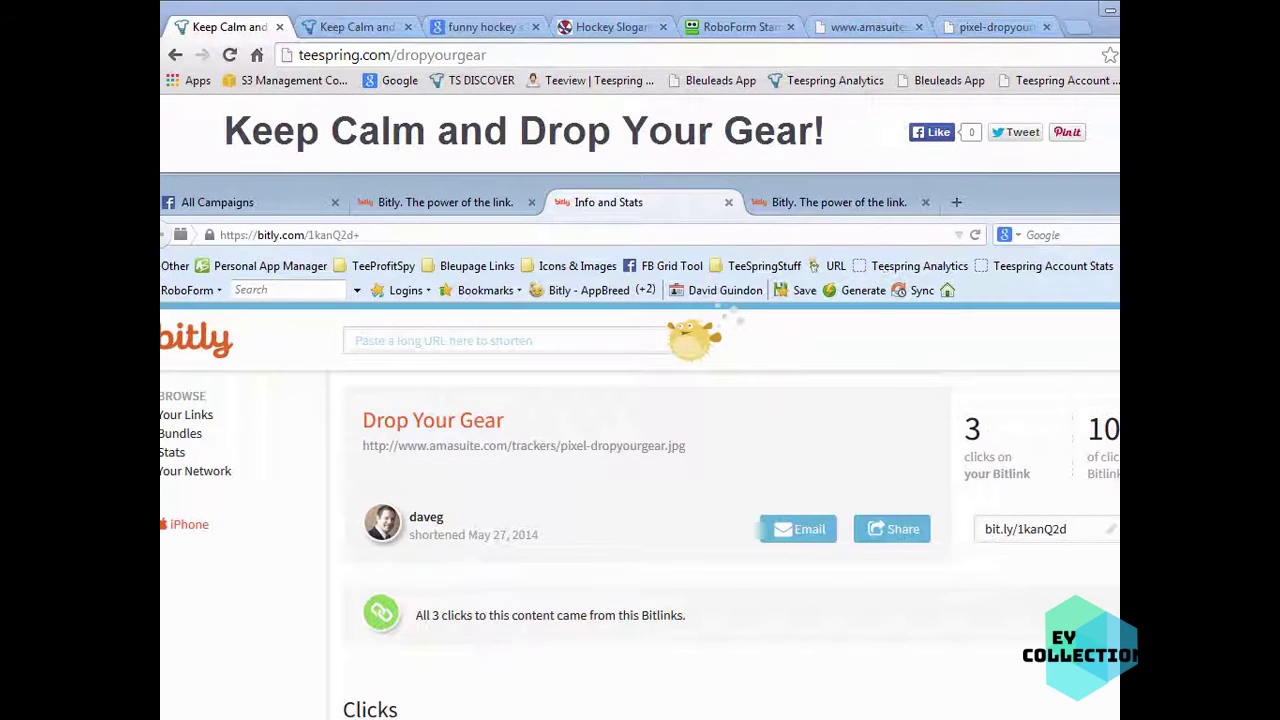
# - Examine the Drop Your Gear link's hourly click chart, sharing sources and click totals
pyautogui.scroll(-2, 640, 540)
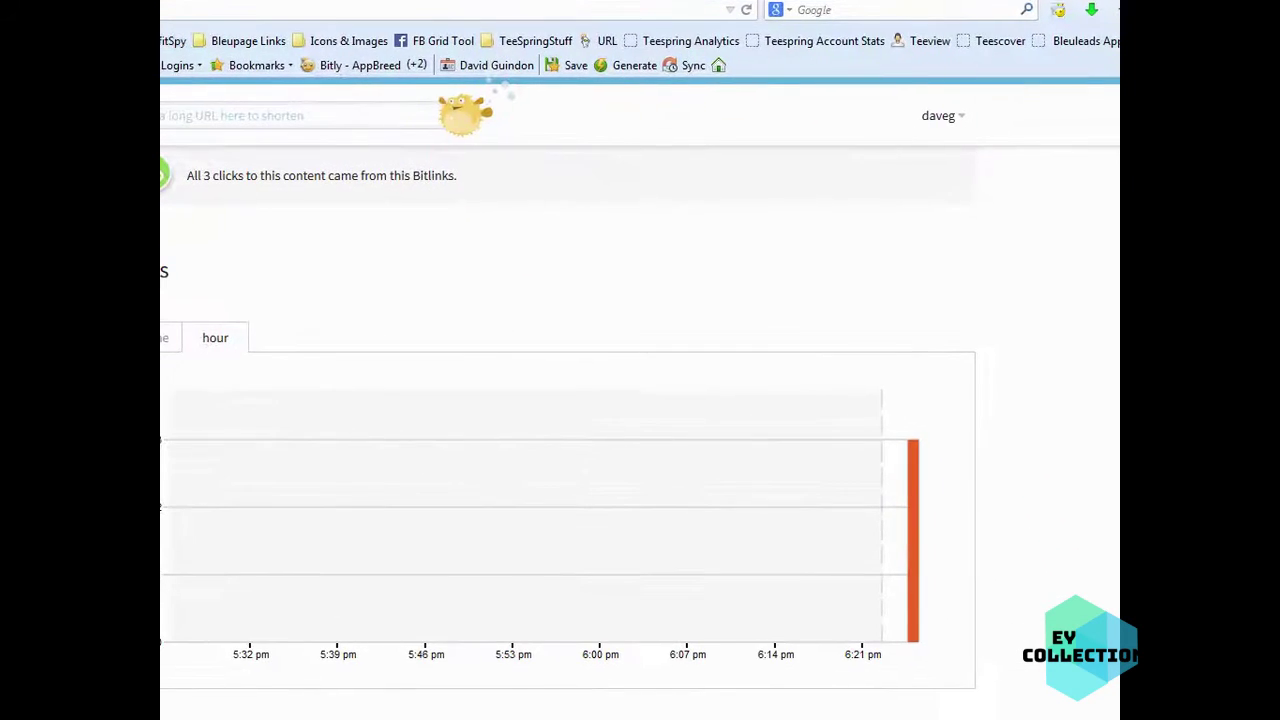
pyautogui.moveTo(914, 484)
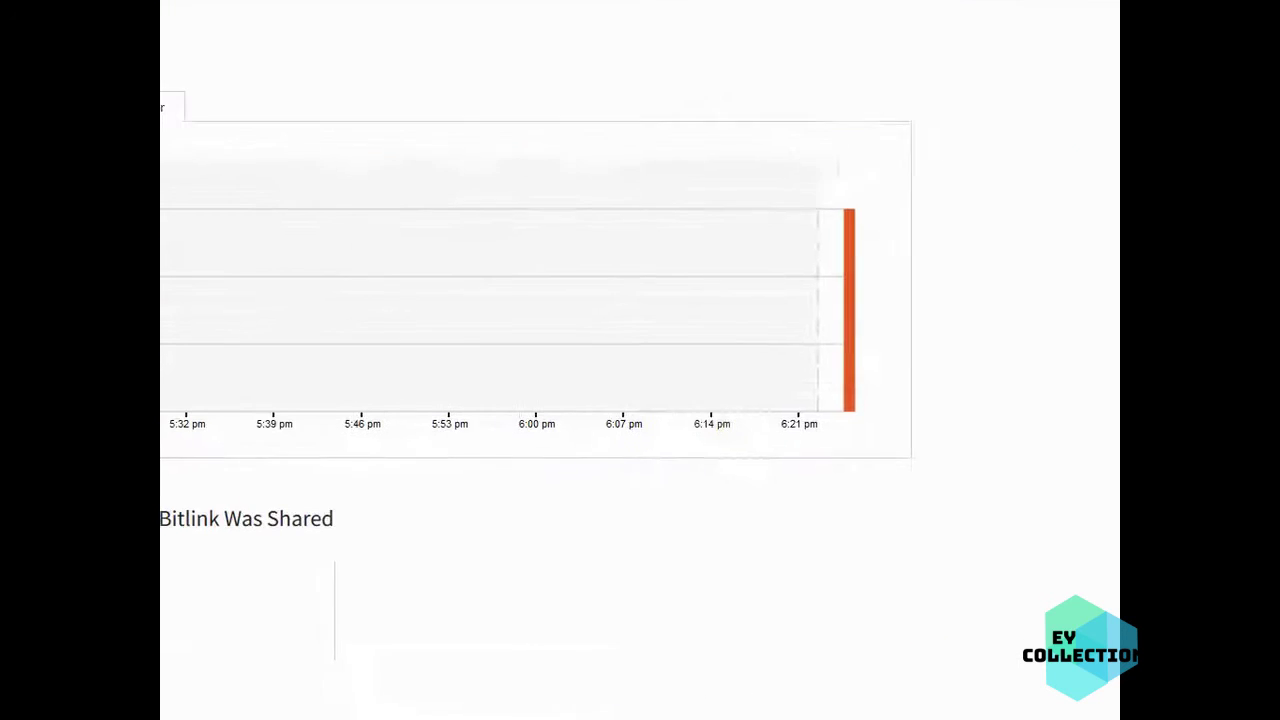
pyautogui.scroll(-4, 835, 489)
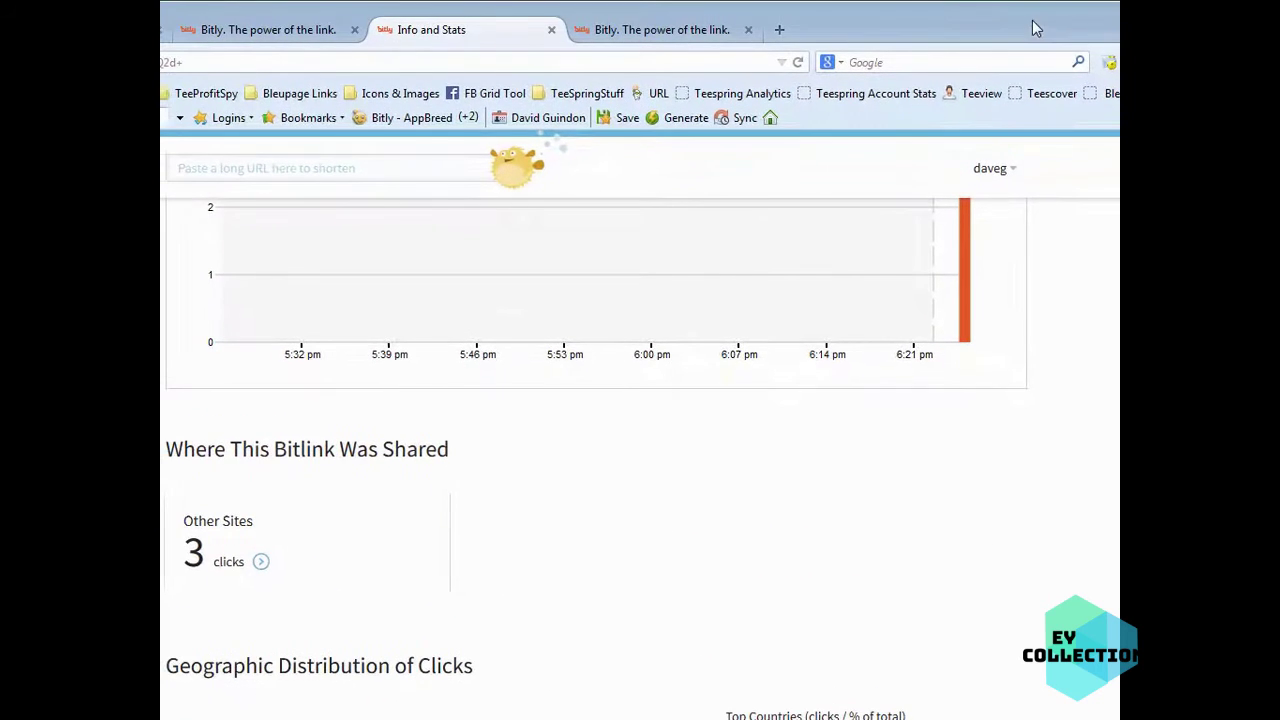
pyautogui.scroll(3, 640, 420)
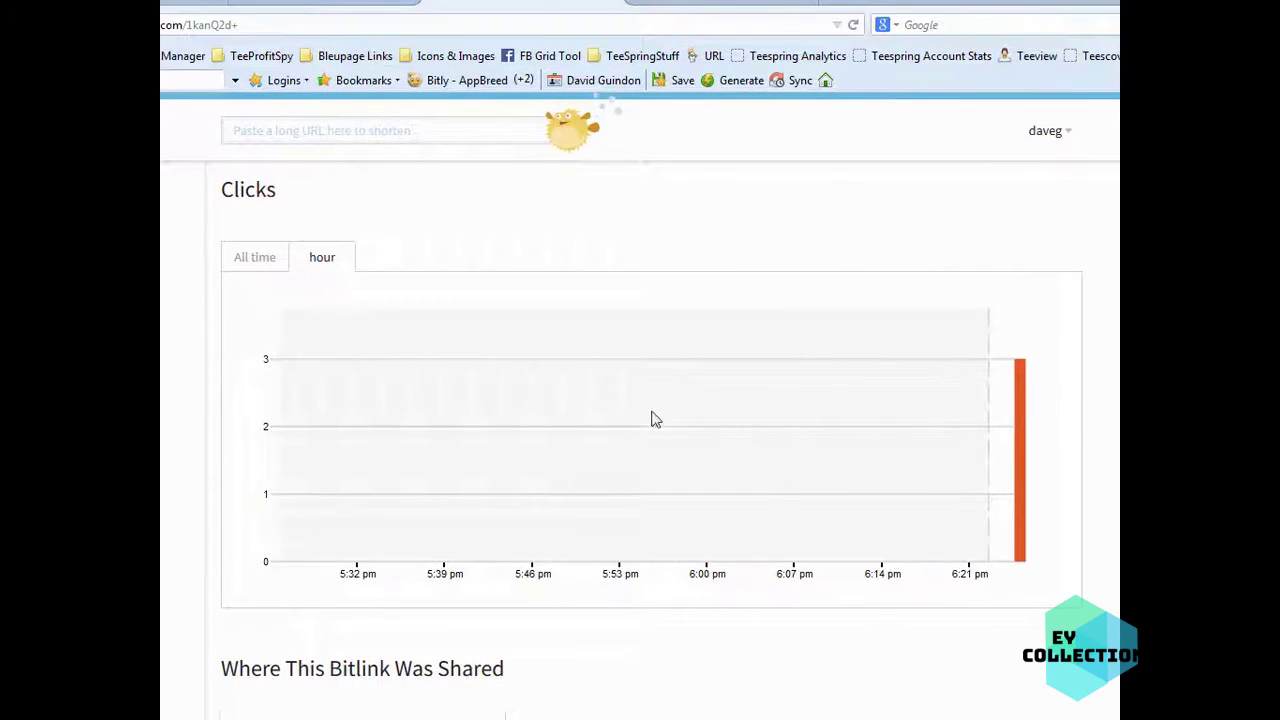
pyautogui.moveTo(947, 503)
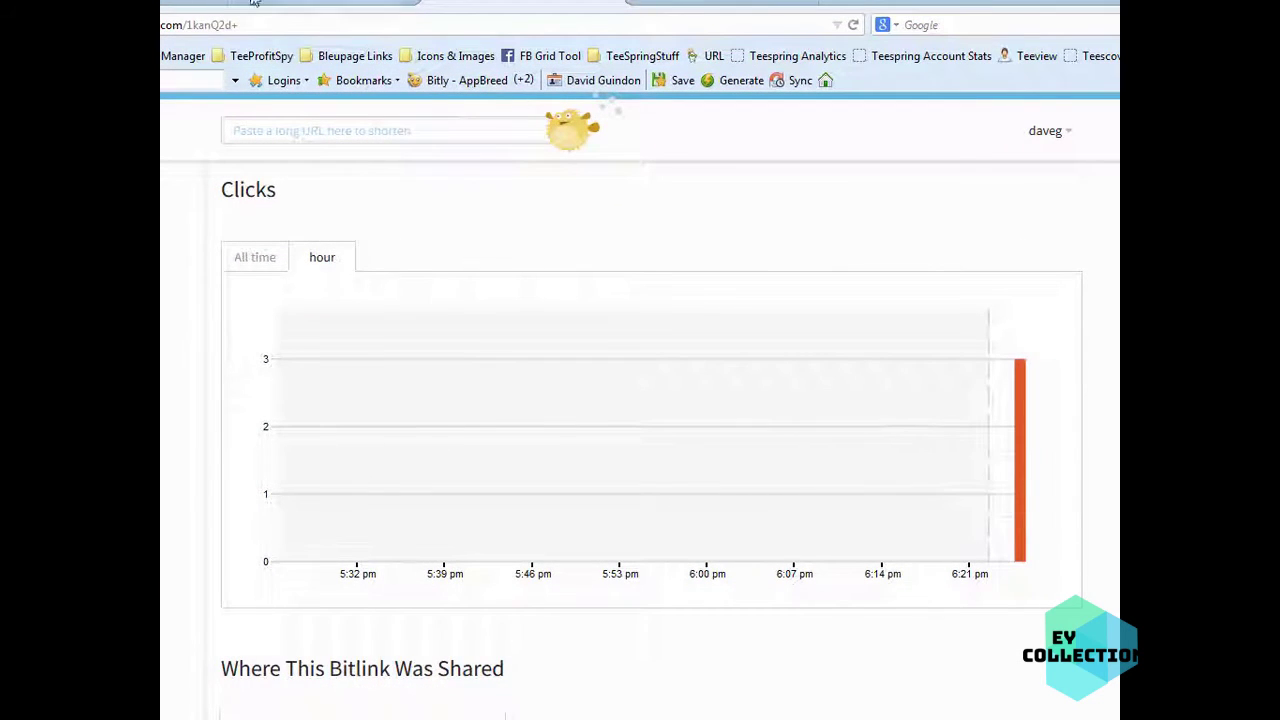
pyautogui.moveTo(992, 524)
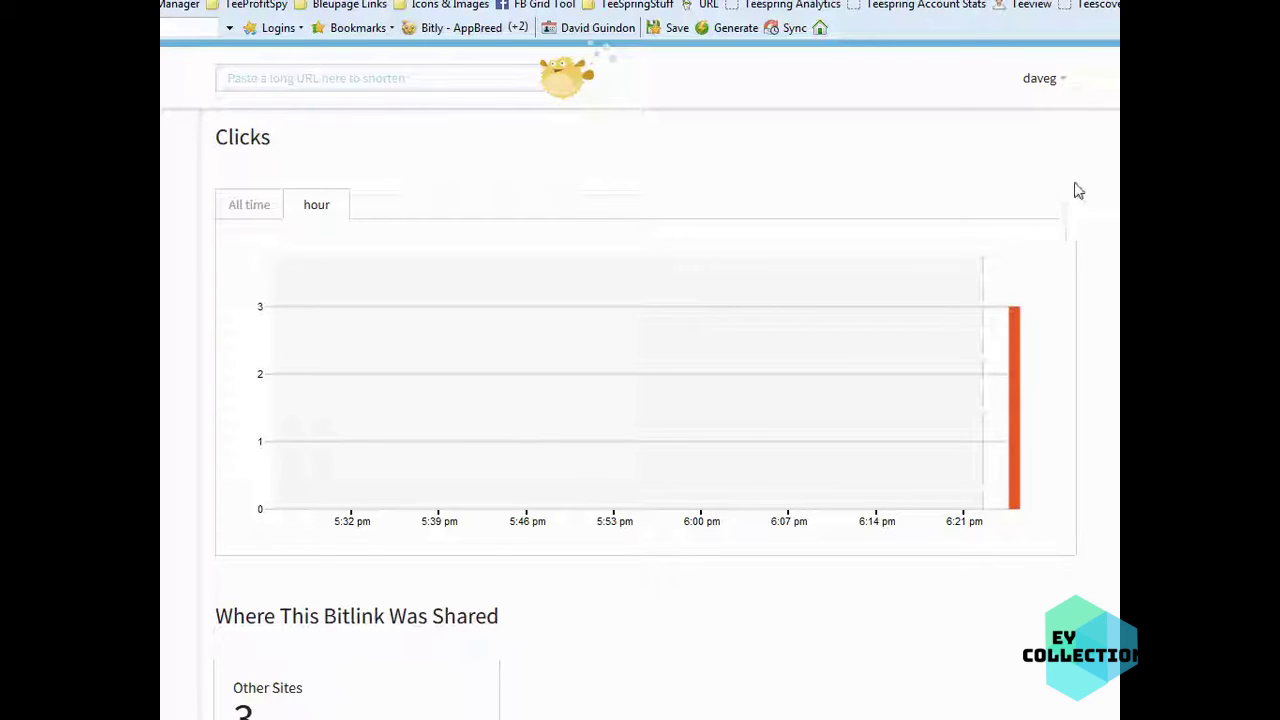
pyautogui.moveTo(1012, 480)
pyautogui.scroll(2, 646, 416)
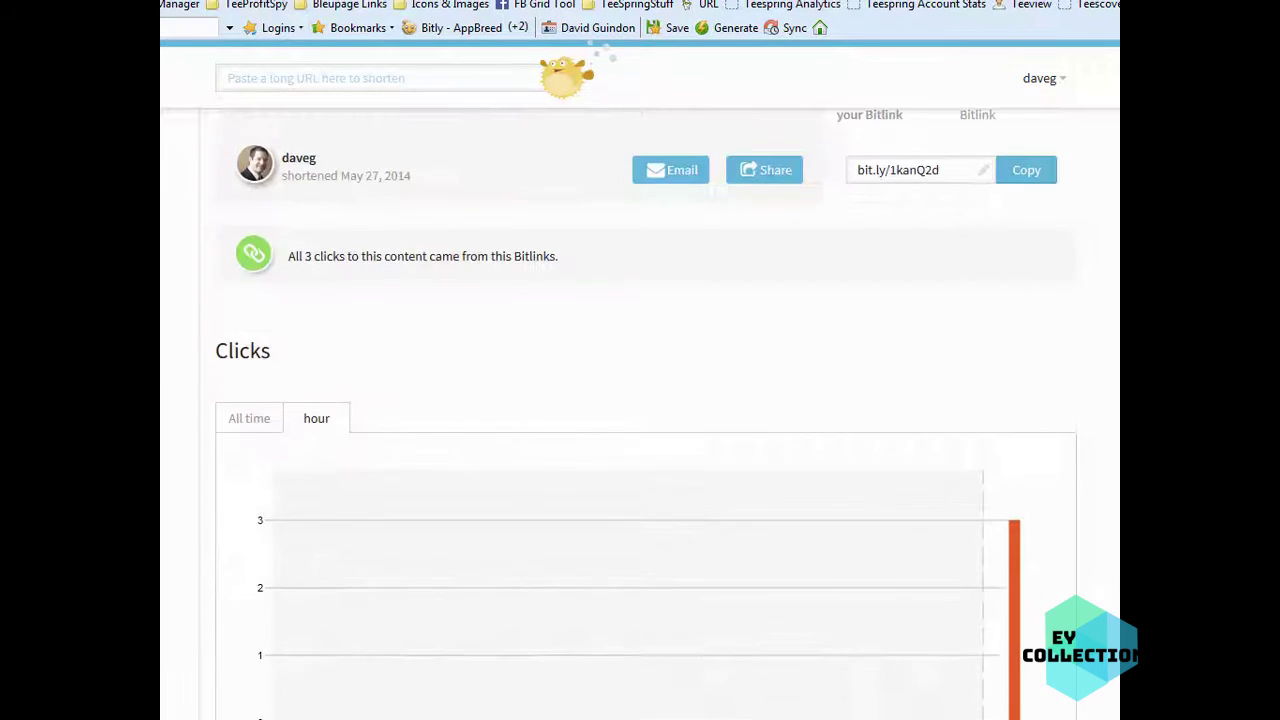
pyautogui.scroll(-2, 646, 416)
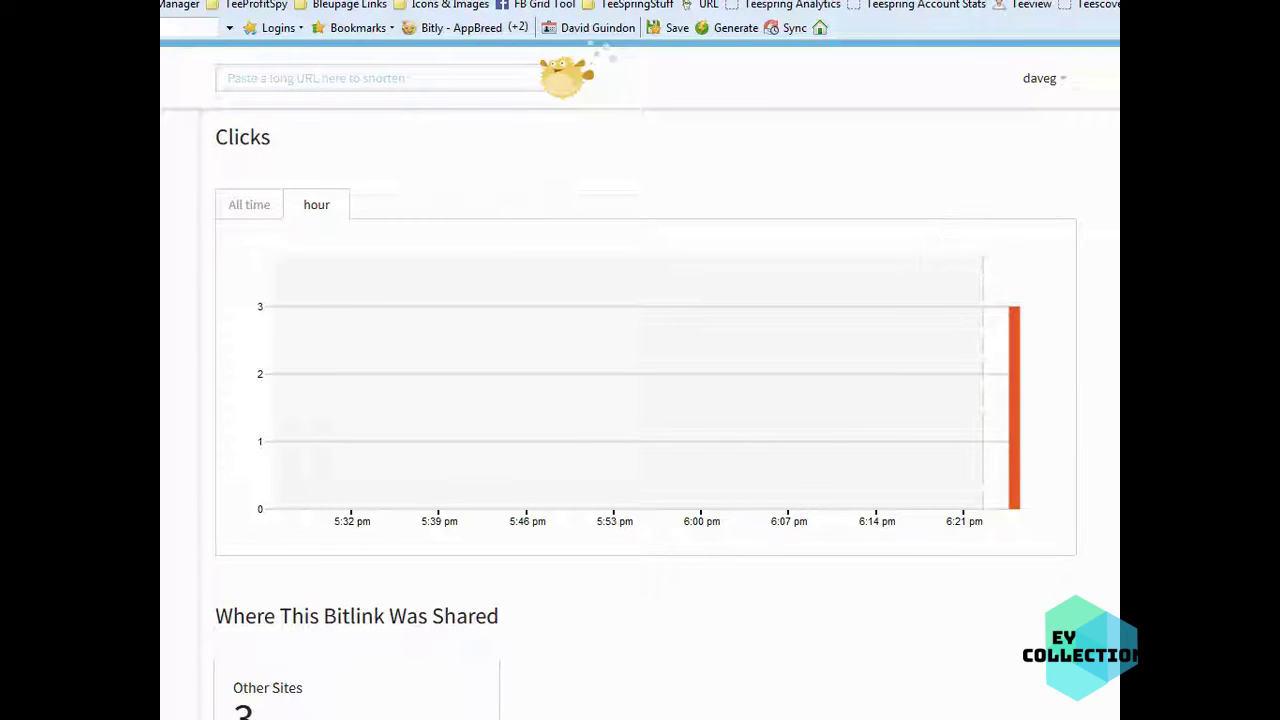
pyautogui.moveTo(980, 508)
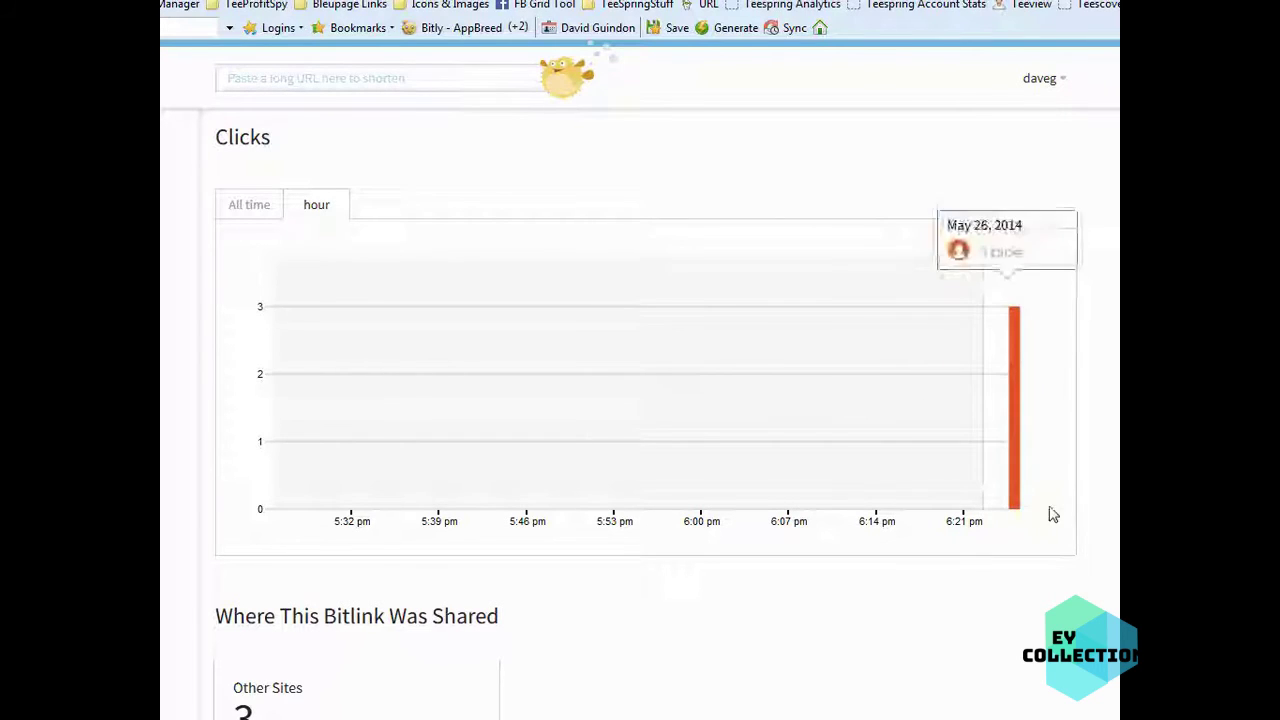
pyautogui.click(688, 0)
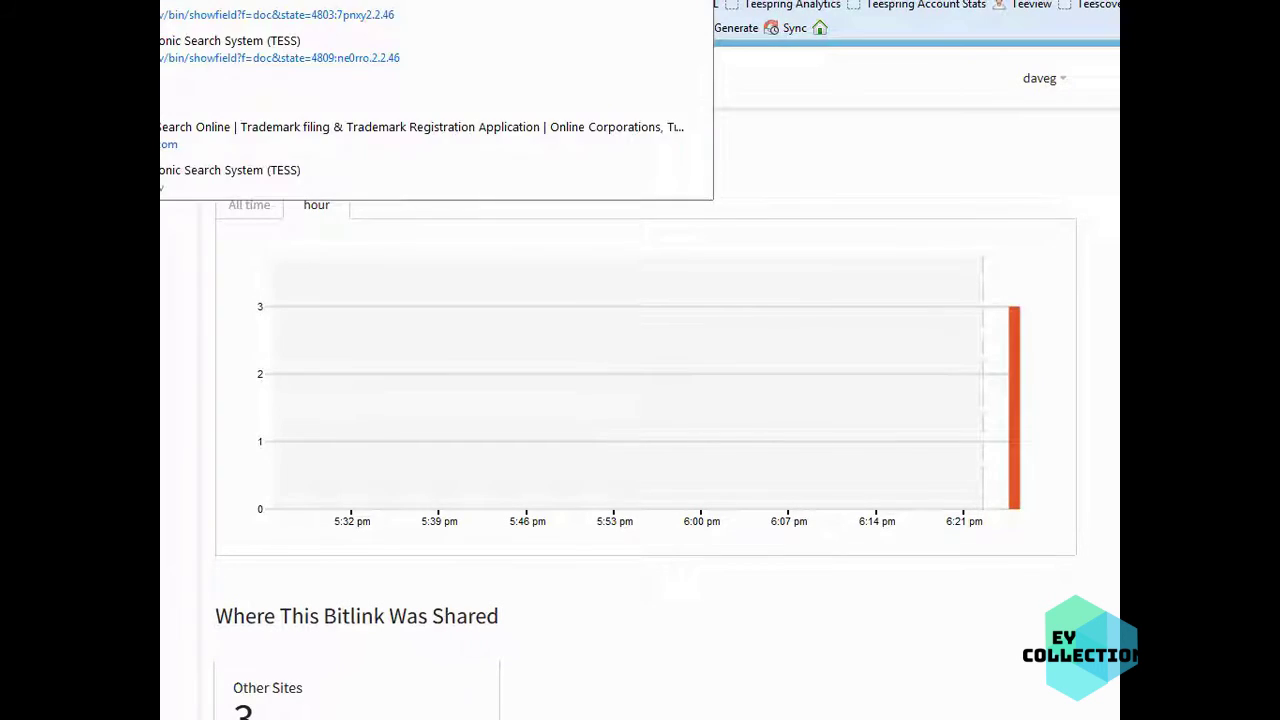
pyautogui.click(700, 0)
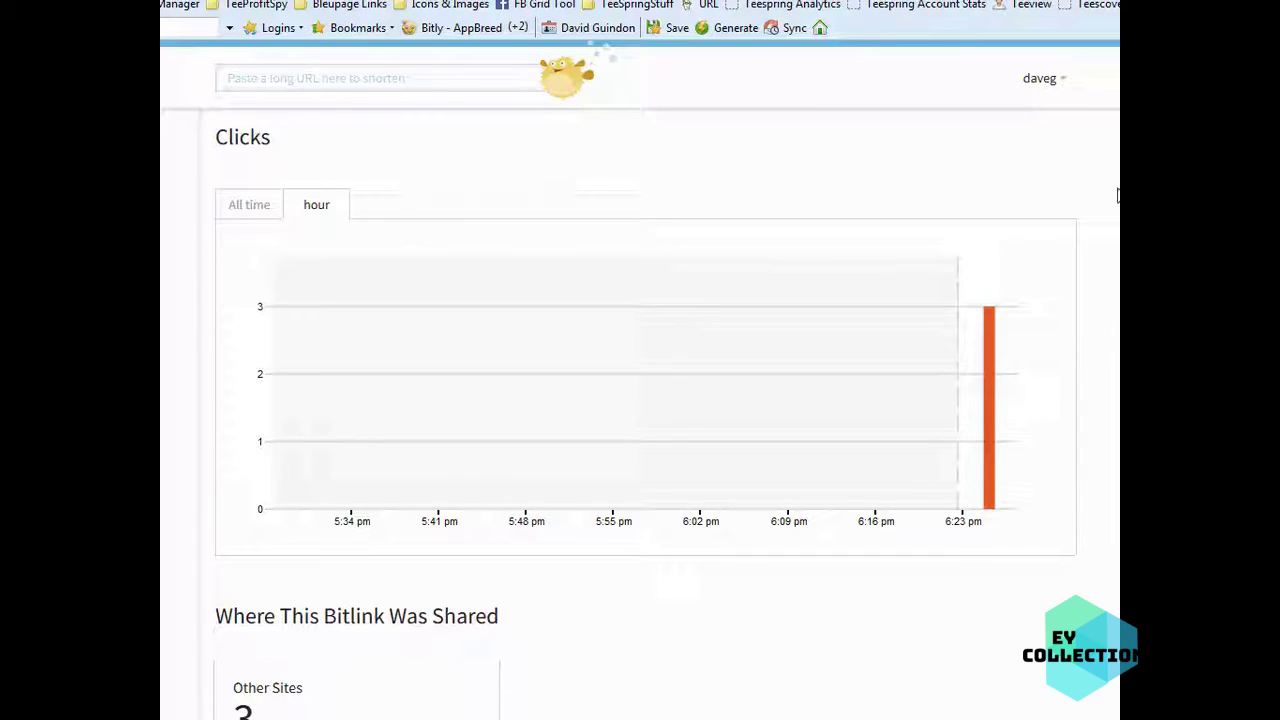
pyautogui.scroll(3, 640, 420)
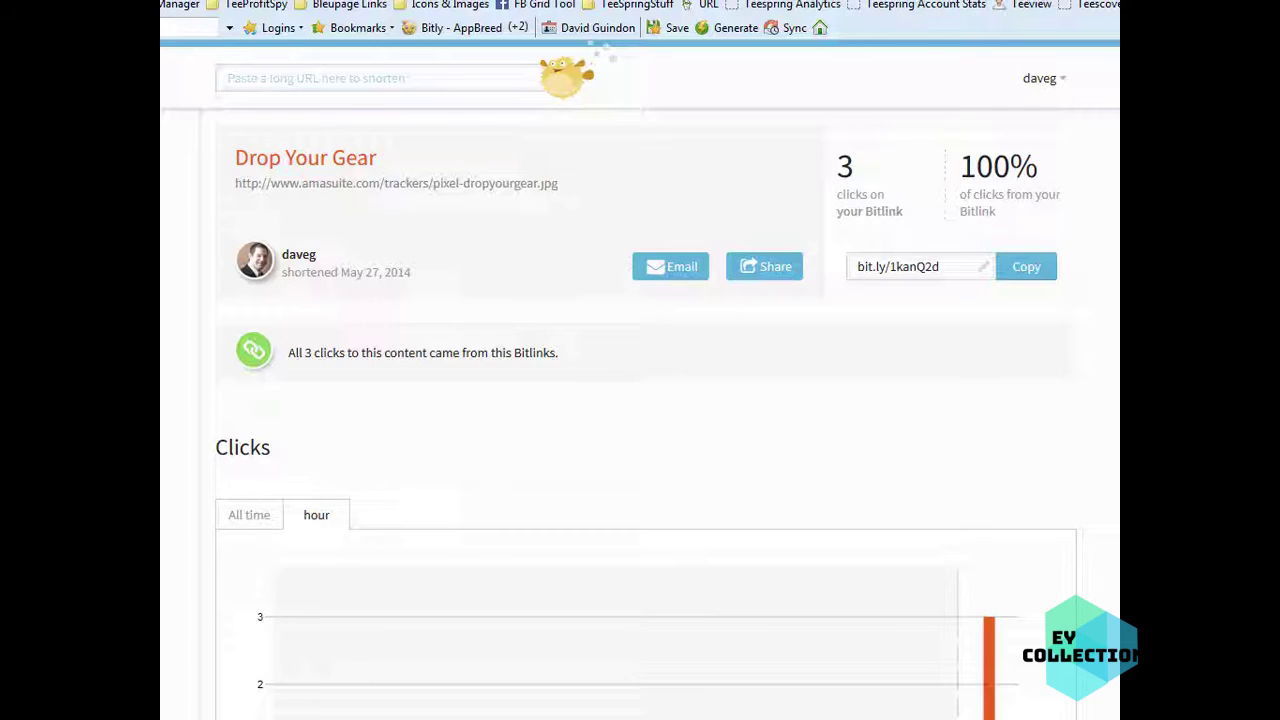
# - Put the Notepad window away and bring the Tee Inspector window into view
pyautogui.hotkey('alt', 'Tab')
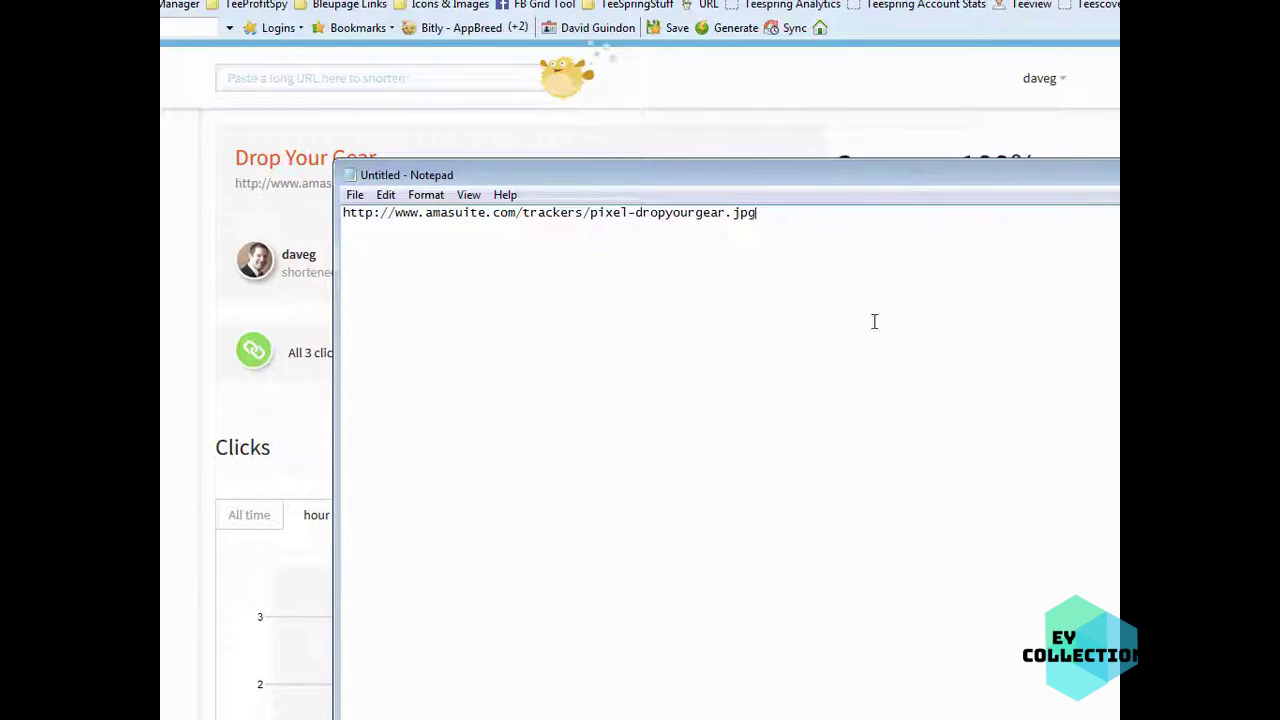
pyautogui.click(954, 183)
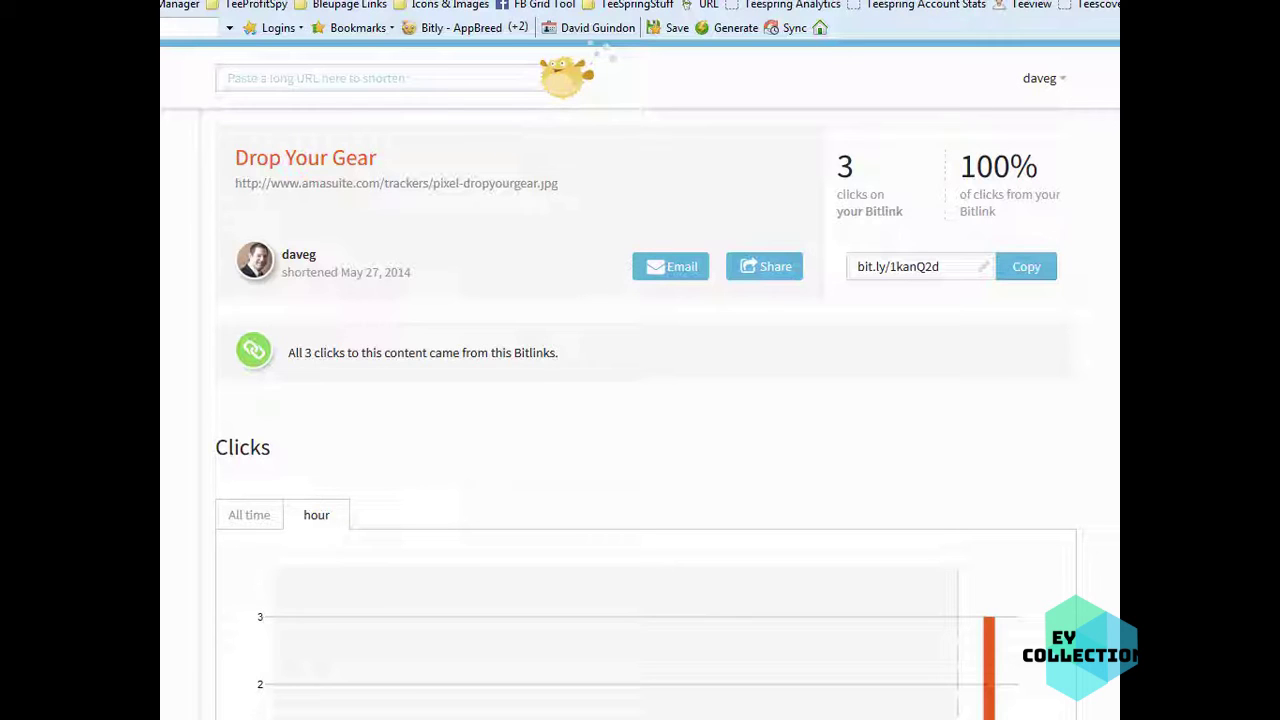
pyautogui.moveTo(162, 2); pyautogui.dragTo(578, 25)
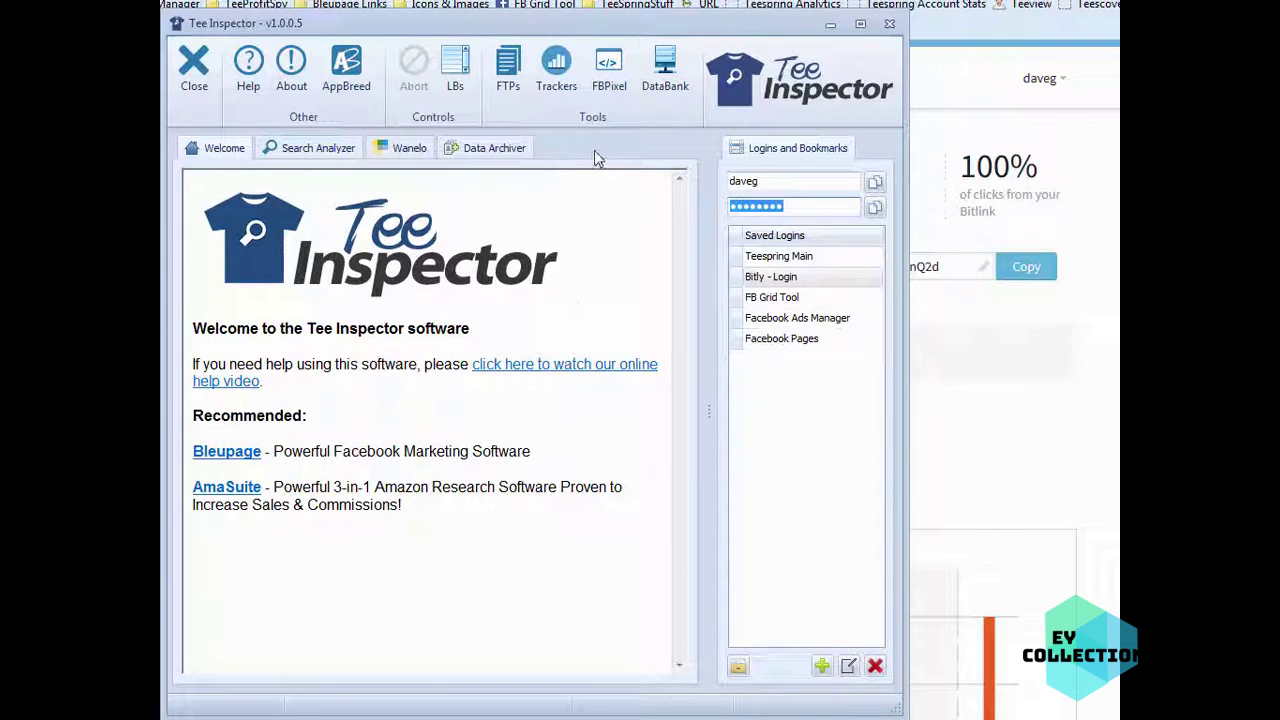
# - Open the FTP profile manager, look over the saved lkst.co - images folder profile and close the manager
pyautogui.click(508, 72)
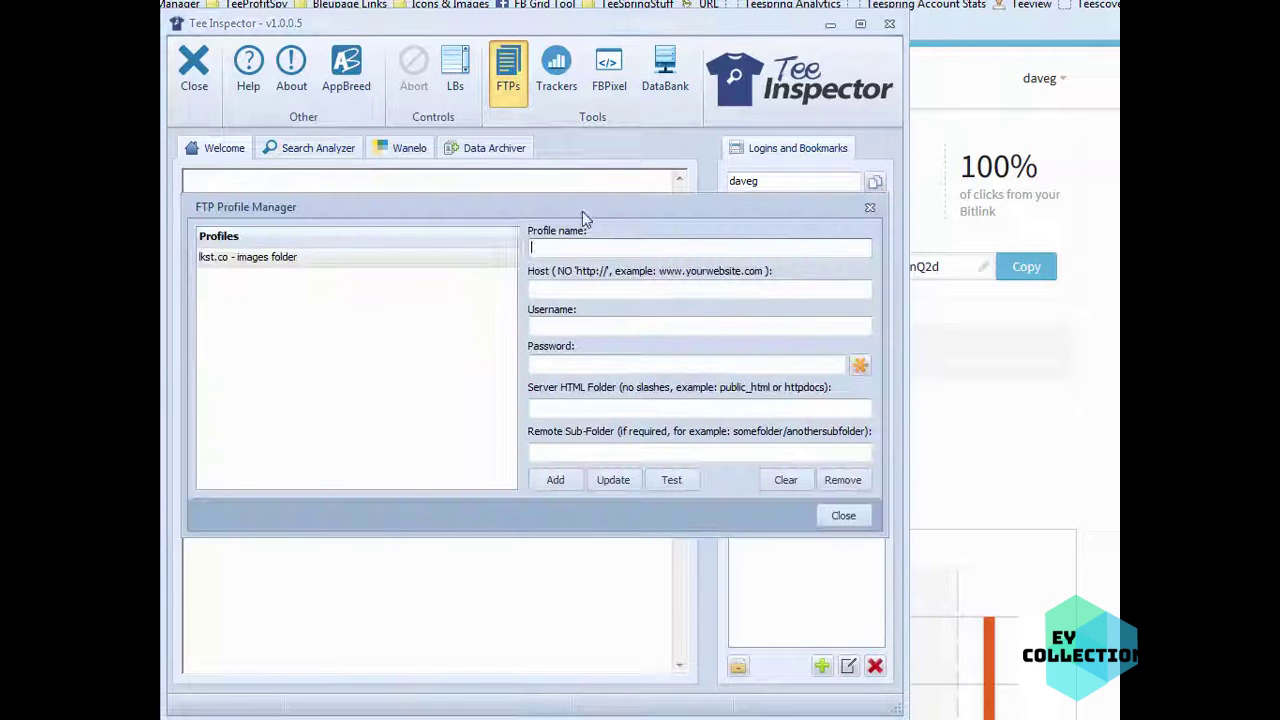
pyautogui.click(271, 258)
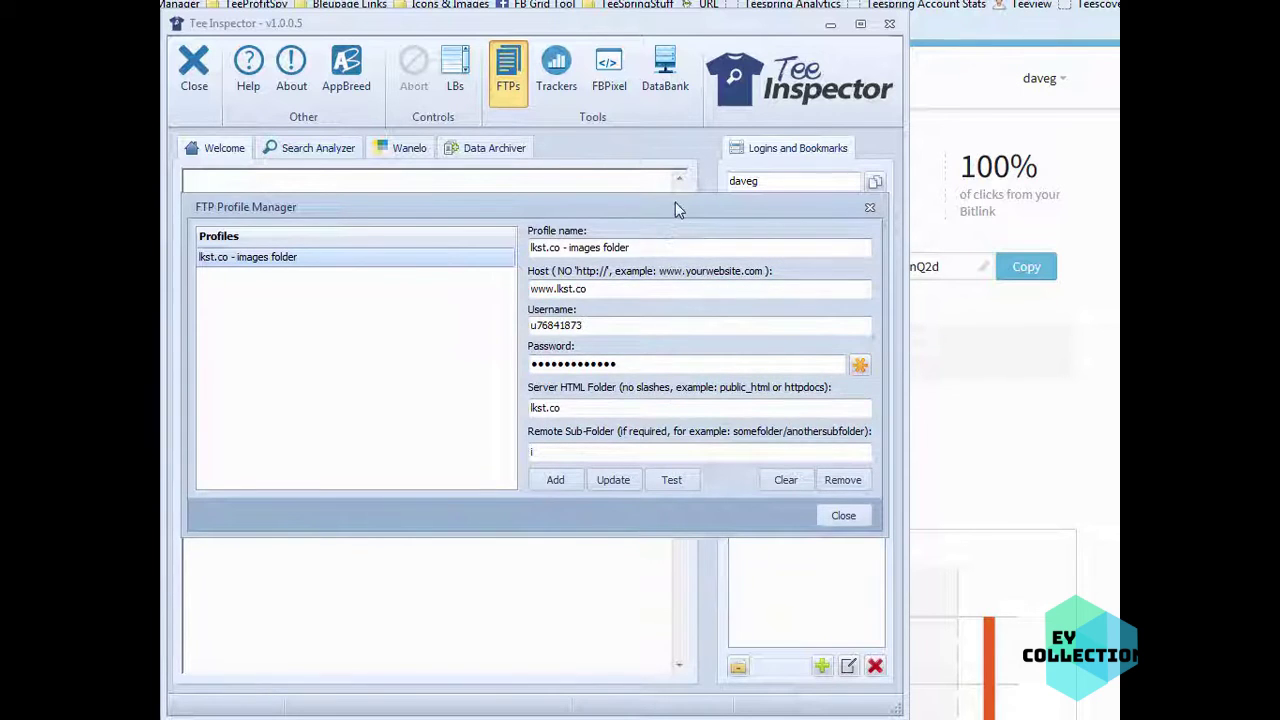
pyautogui.click(846, 517)
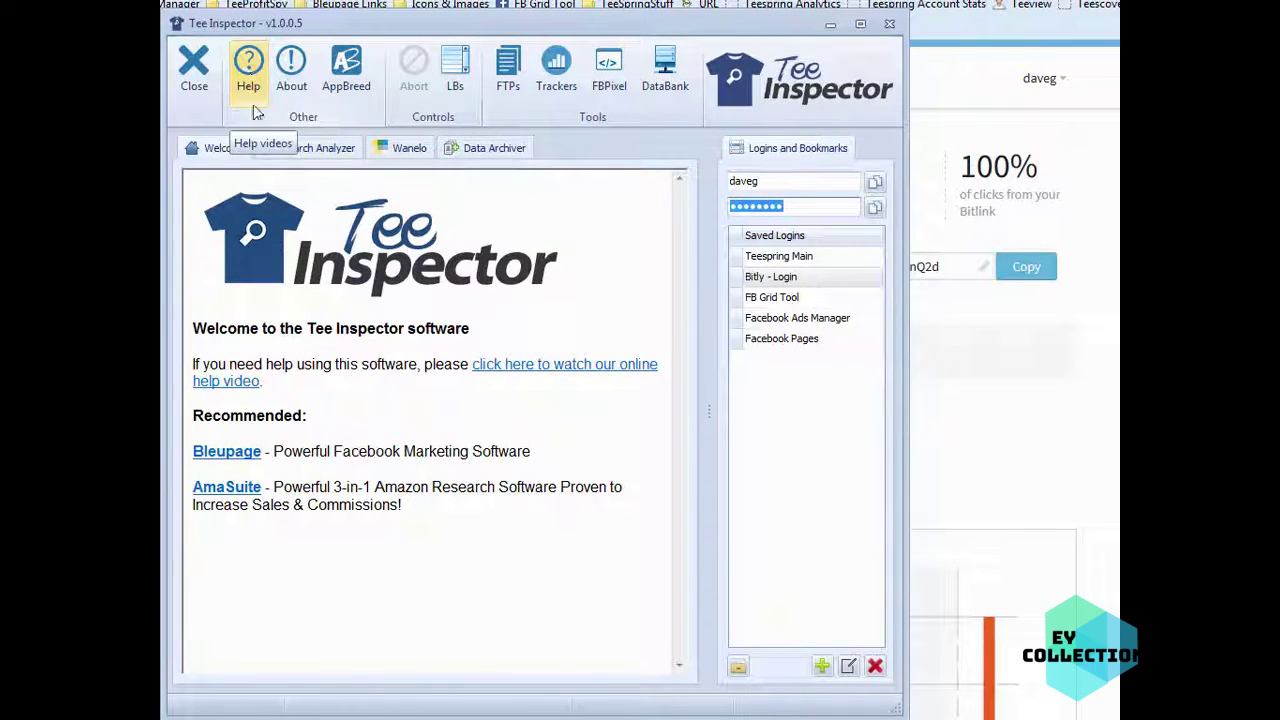
# - Open the Bitly Tracking Pixel Tool, call up the page for obtaining an access token and close the tool
pyautogui.click(556, 70)
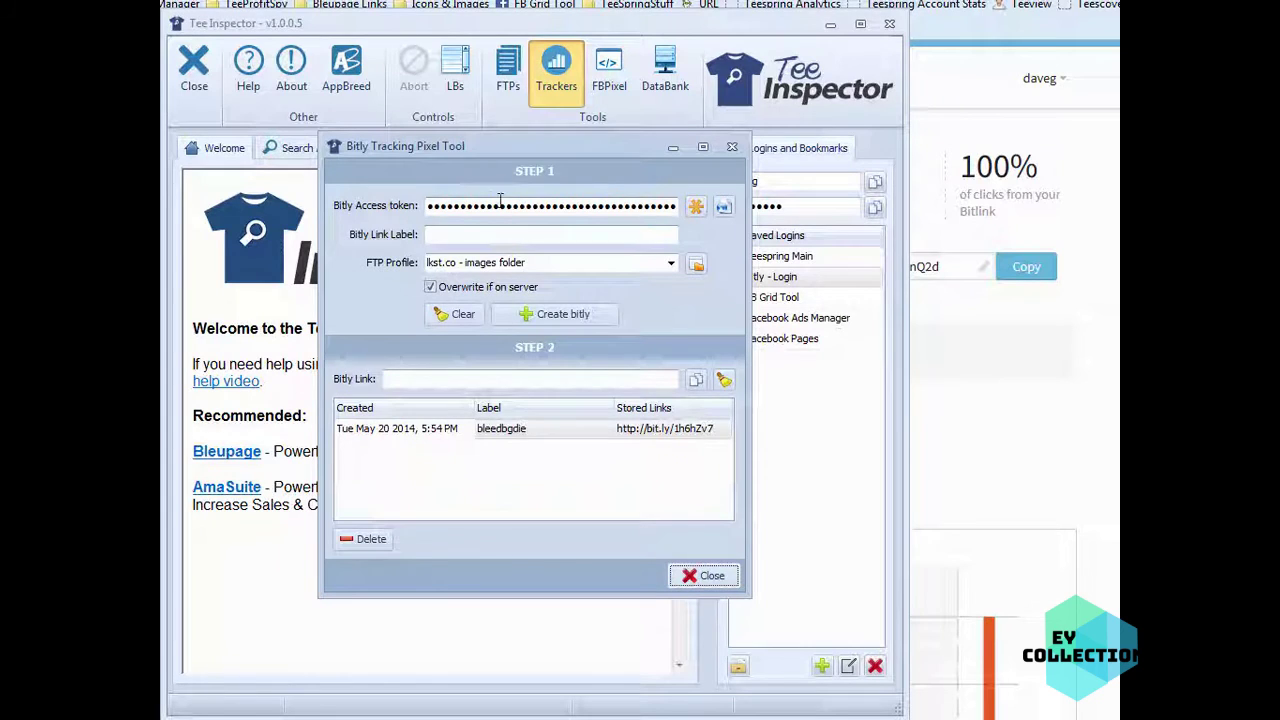
pyautogui.click(723, 207)
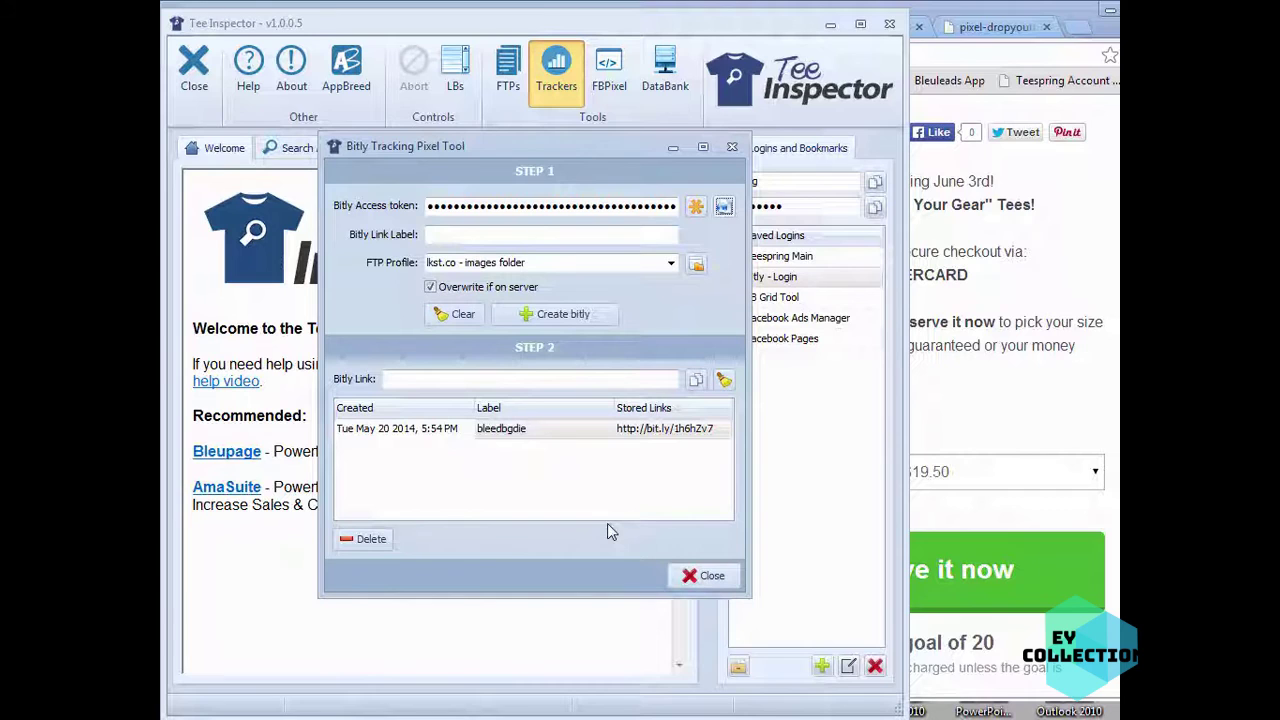
pyautogui.moveTo(588, 152); pyautogui.dragTo(437, 136)
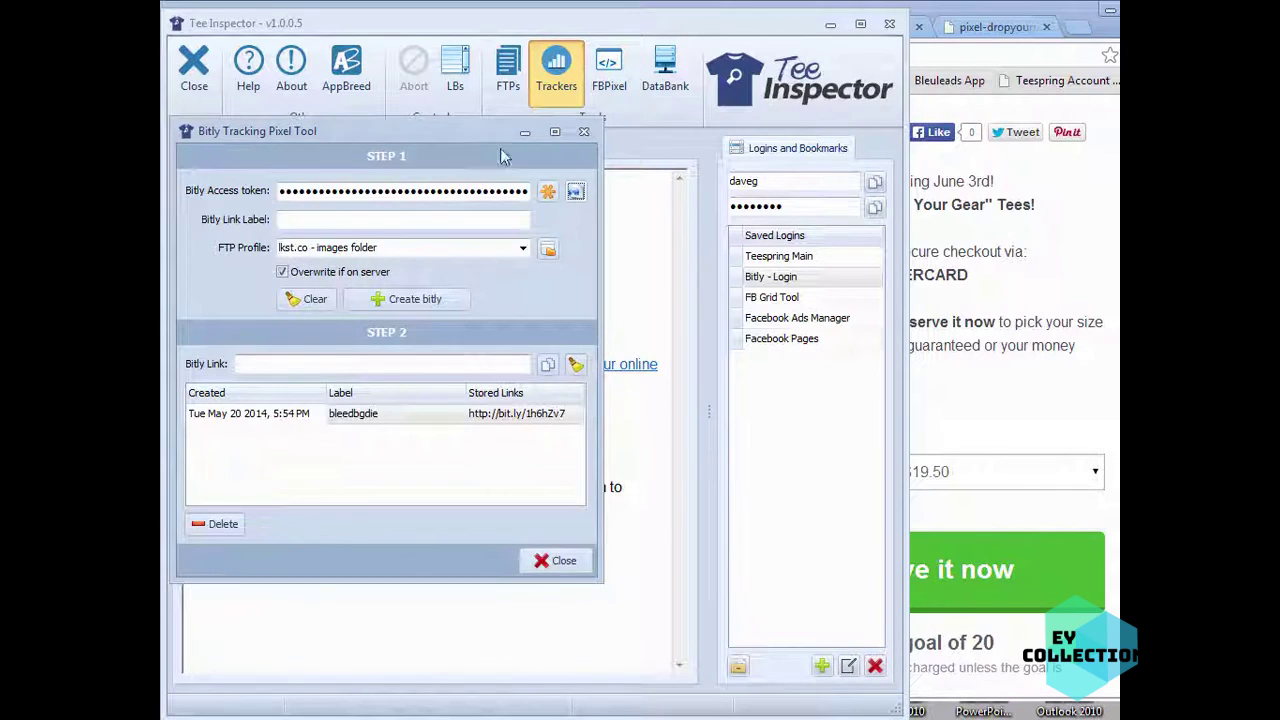
pyautogui.moveTo(504, 158); pyautogui.dragTo(552, 182)
pyautogui.click(608, 584)
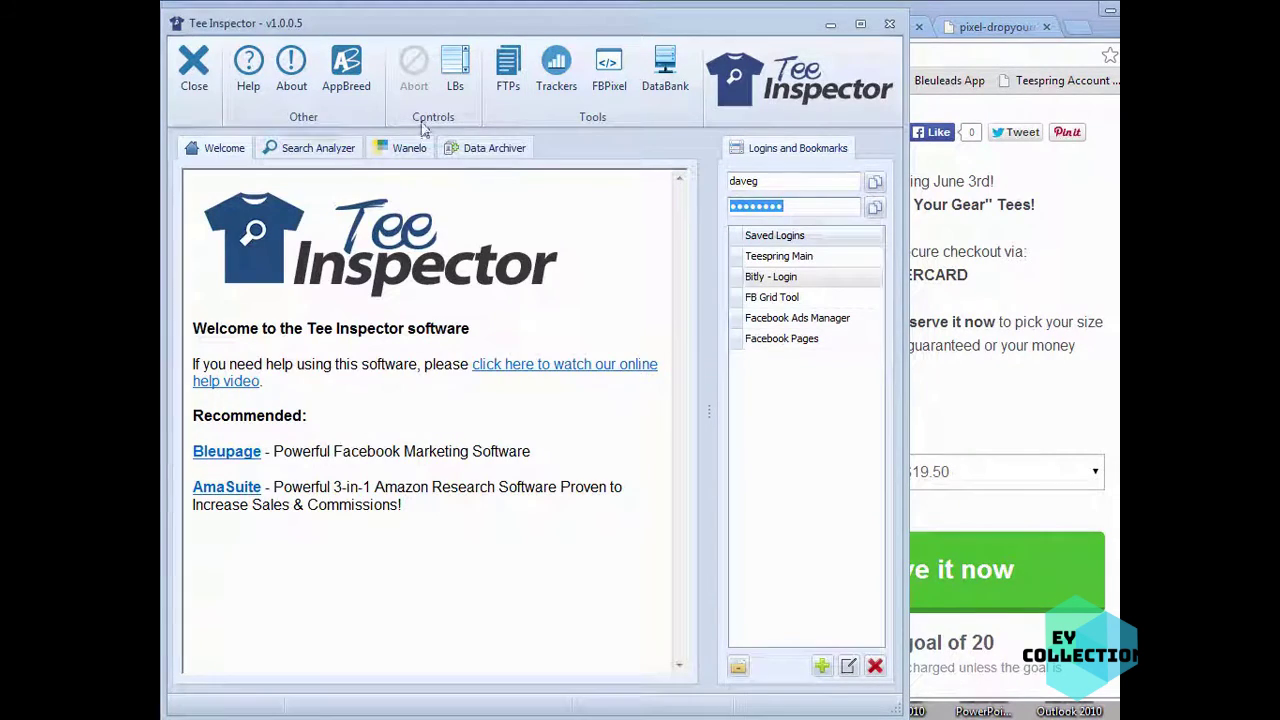
# - Reopen the Bitly Tracking Pixel Tool and copy the ending dropyourgear from the Teespring campaign's address in the browser
pyautogui.click(556, 68)
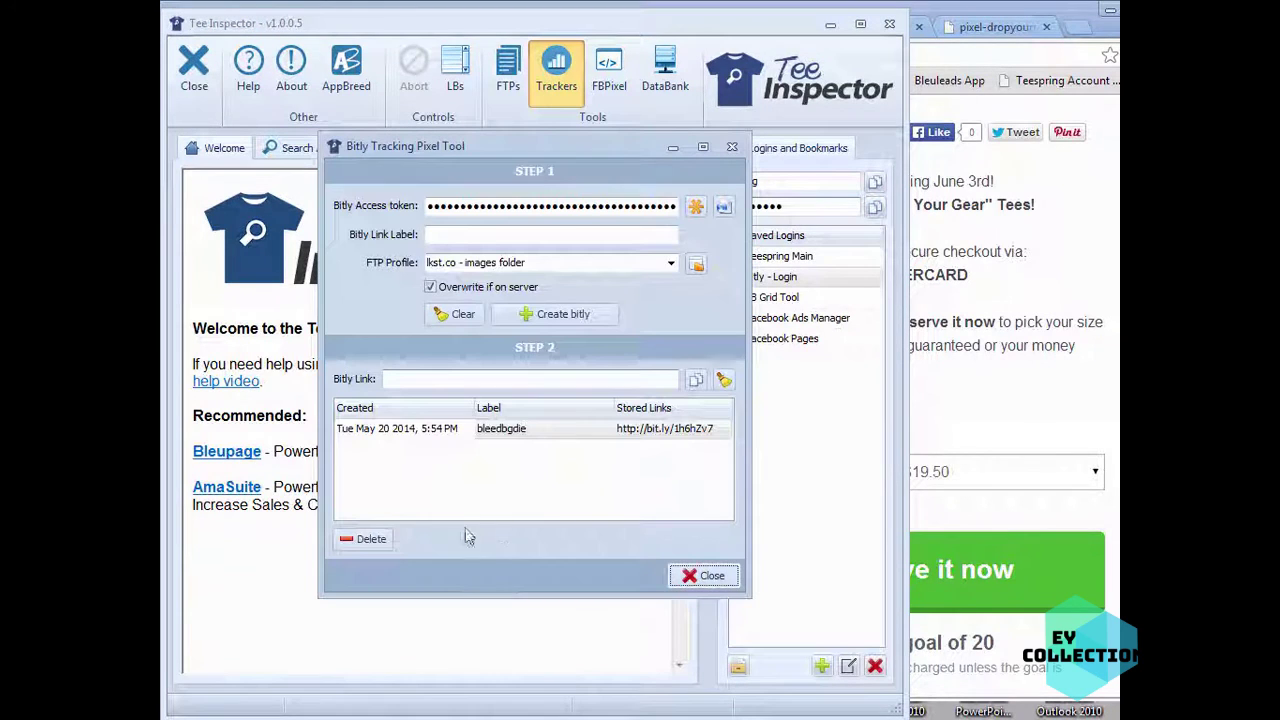
pyautogui.click(448, 234)
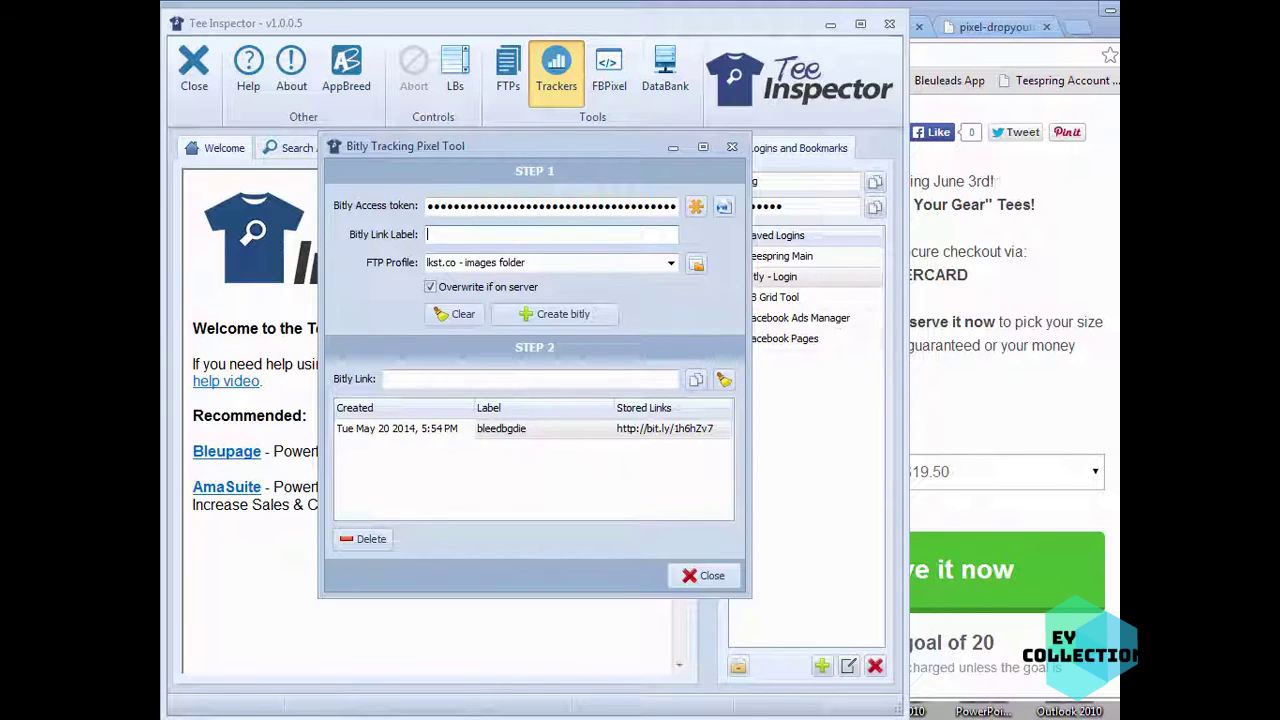
pyautogui.hotkey('alt', 'Tab')
pyautogui.moveTo(490, 55); pyautogui.dragTo(397, 56)
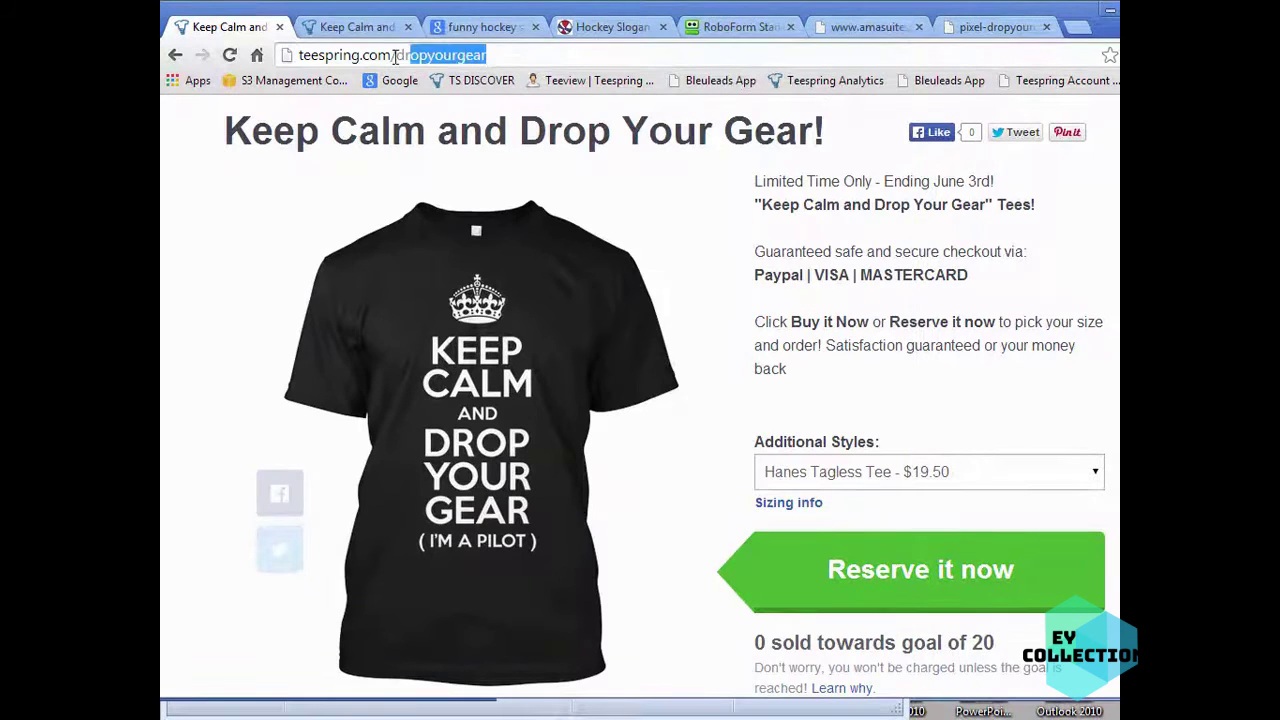
pyautogui.rightClick(412, 57)
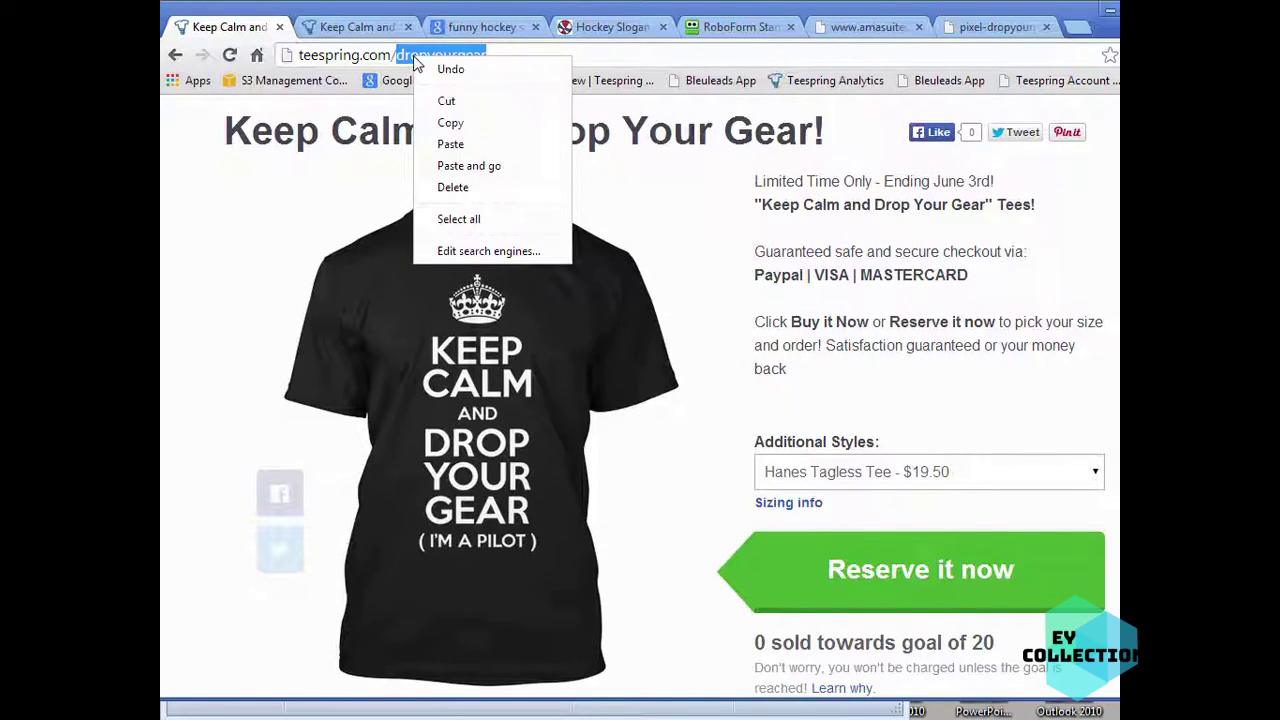
pyautogui.click(455, 128)
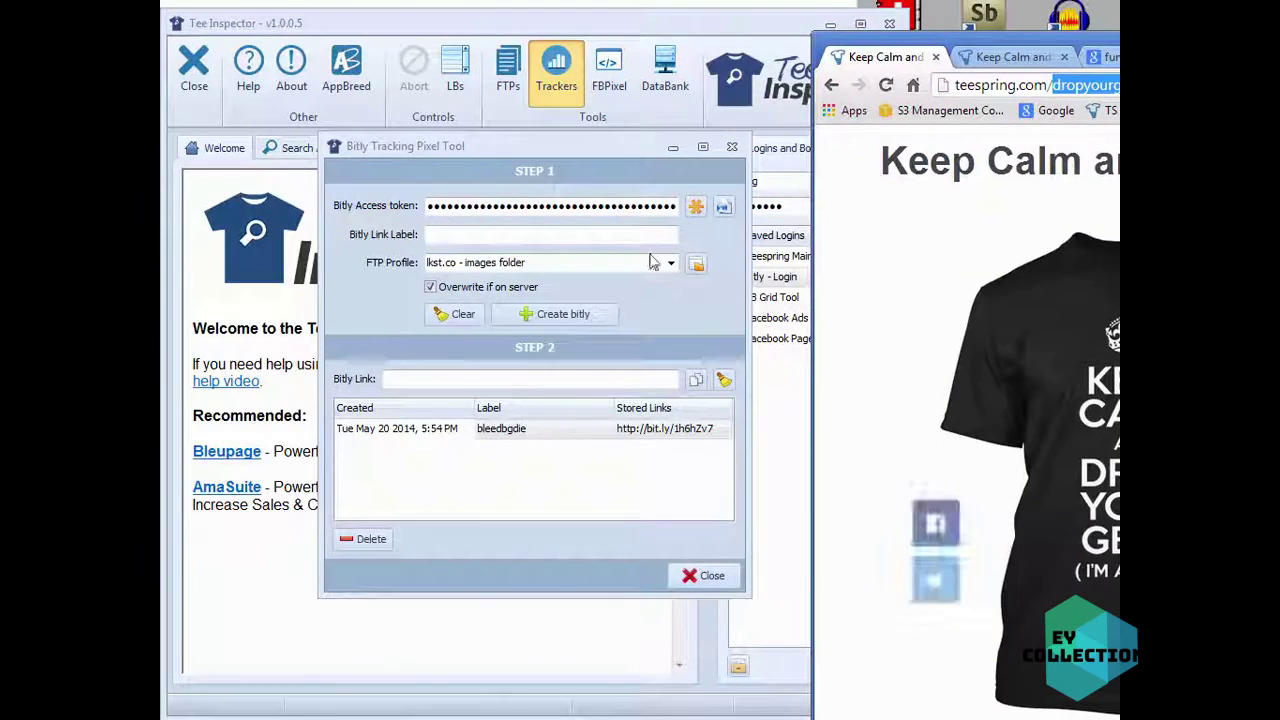
# - Paste dropyourgear as the Bitly link label and create the tracking link
pyautogui.rightClick(463, 232)
pyautogui.click(520, 314)
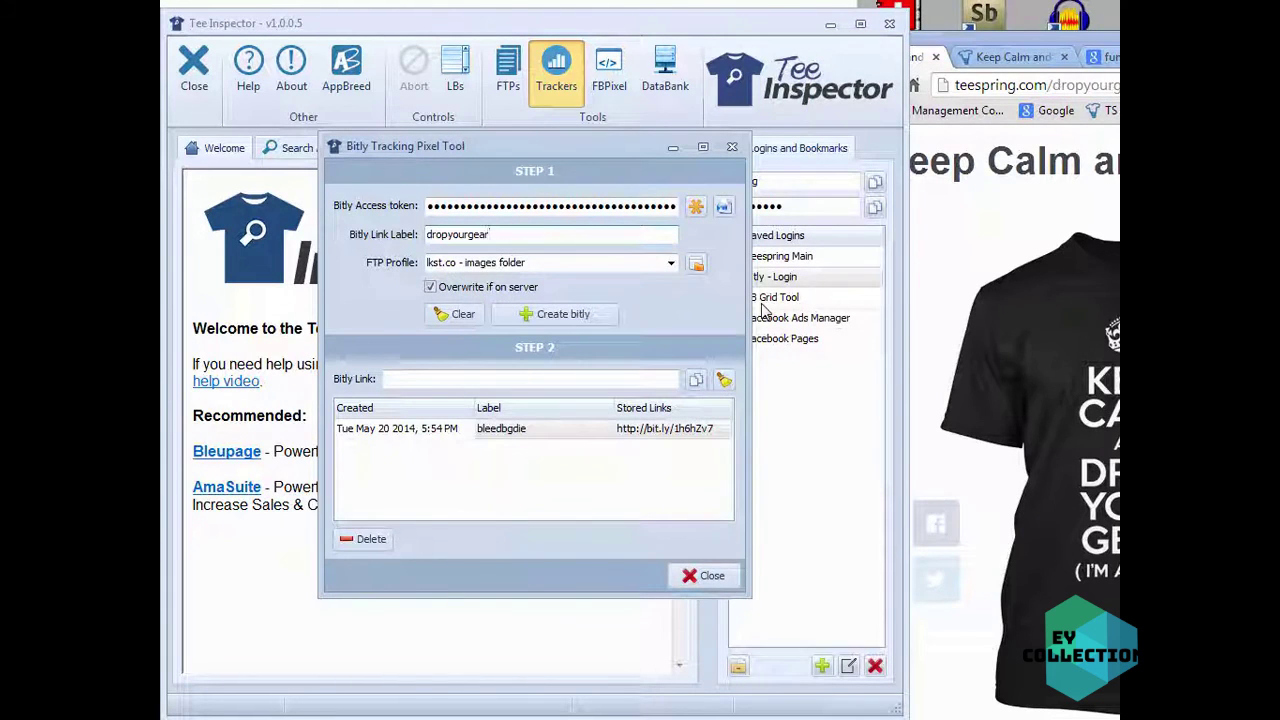
pyautogui.click(550, 318)
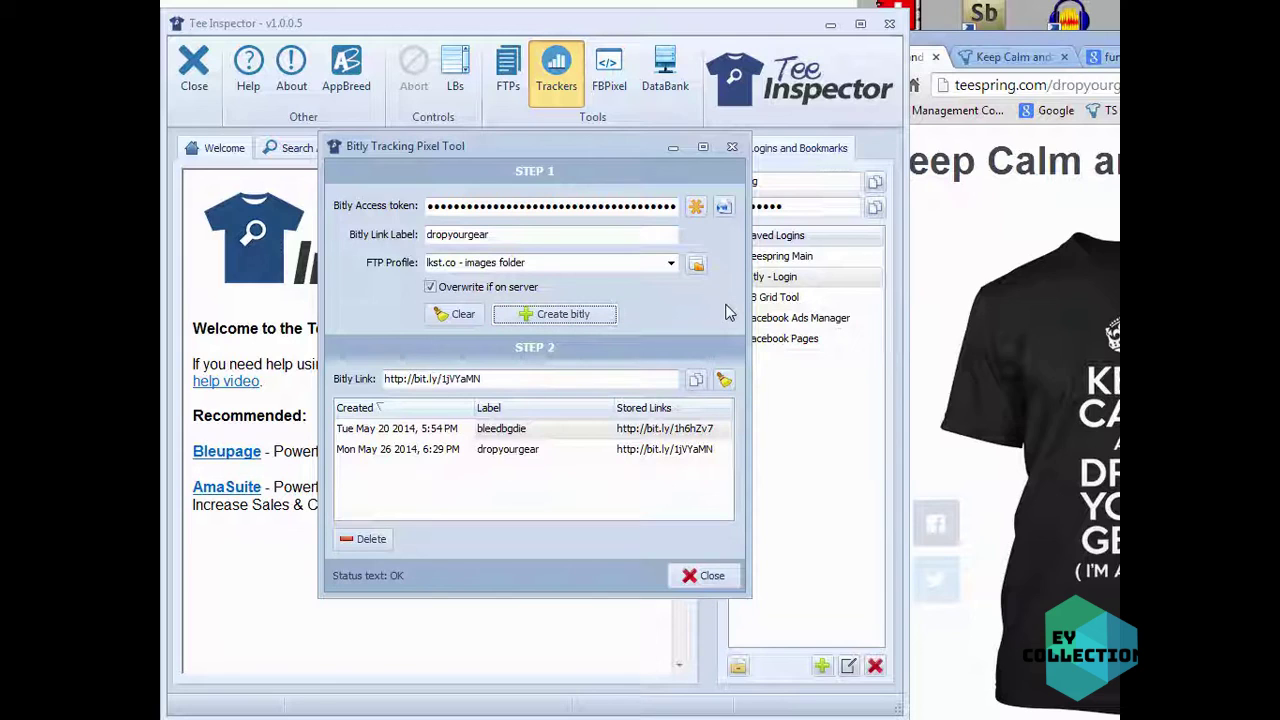
# - Review the available FTP profiles and keep lkst.co - images folder chosen
pyautogui.click(491, 263)
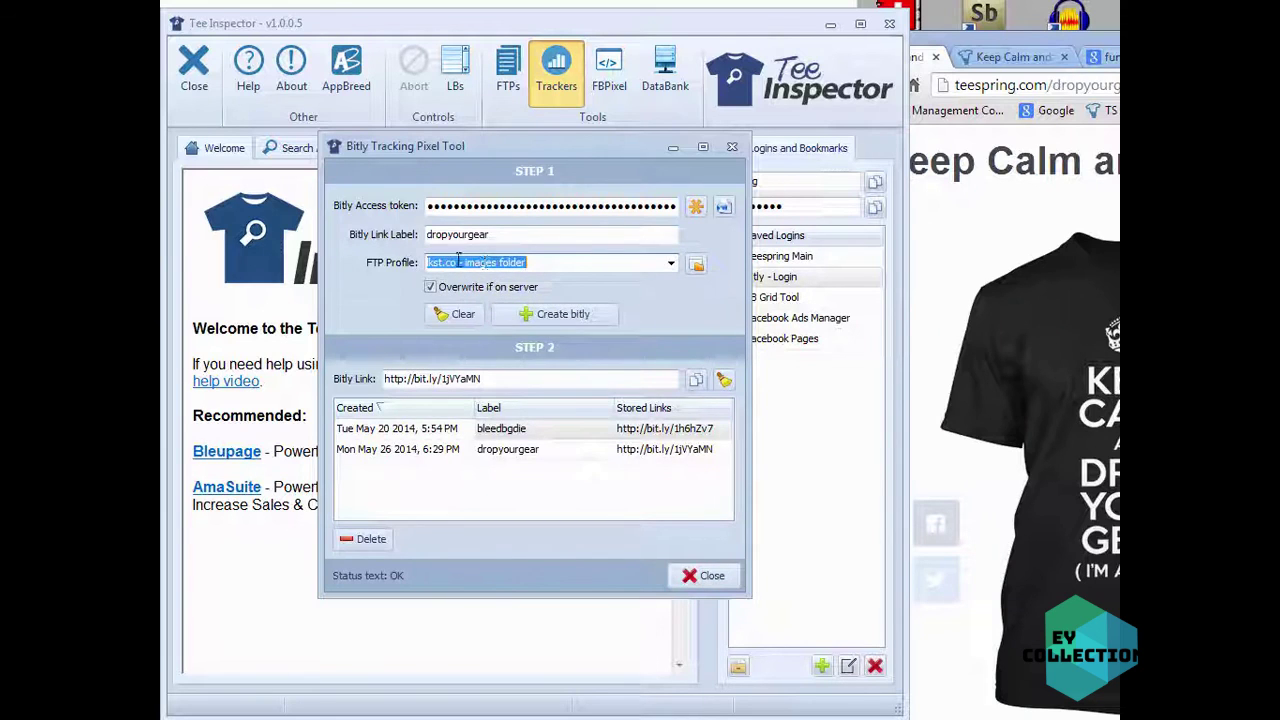
pyautogui.click(670, 263)
pyautogui.click(645, 282)
pyautogui.click(502, 378)
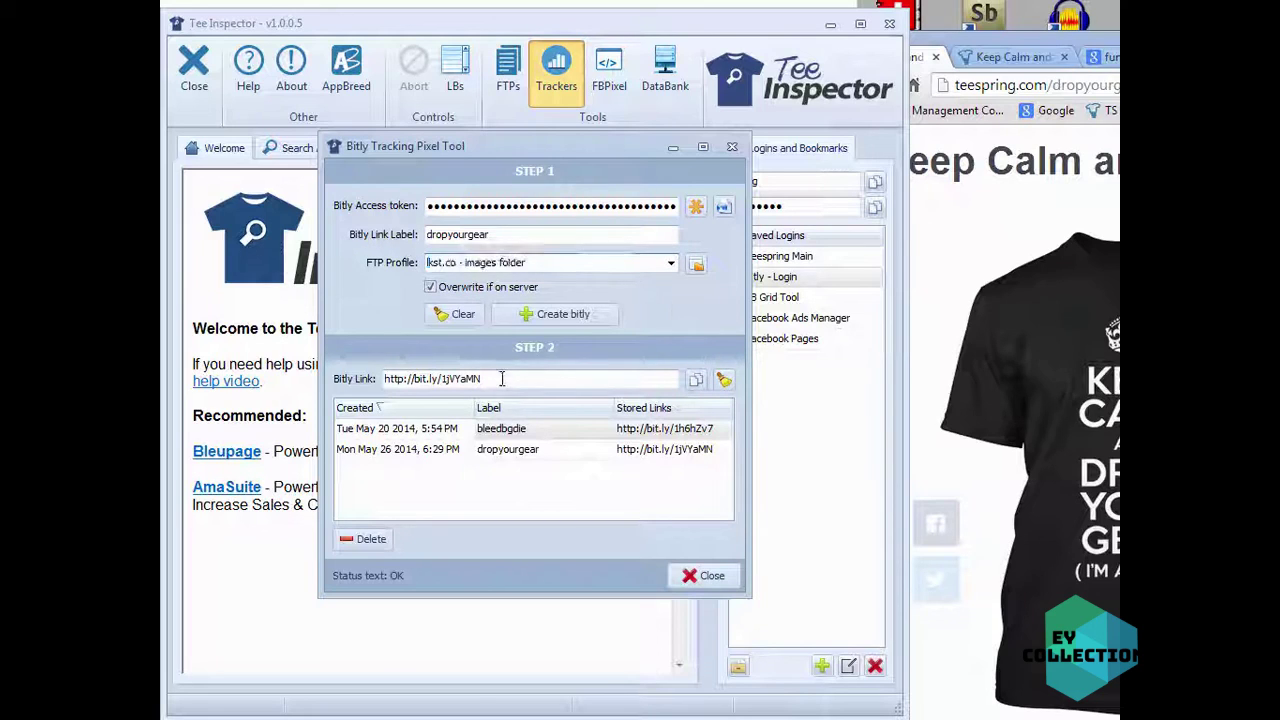
pyautogui.moveTo(502, 378); pyautogui.dragTo(385, 378)
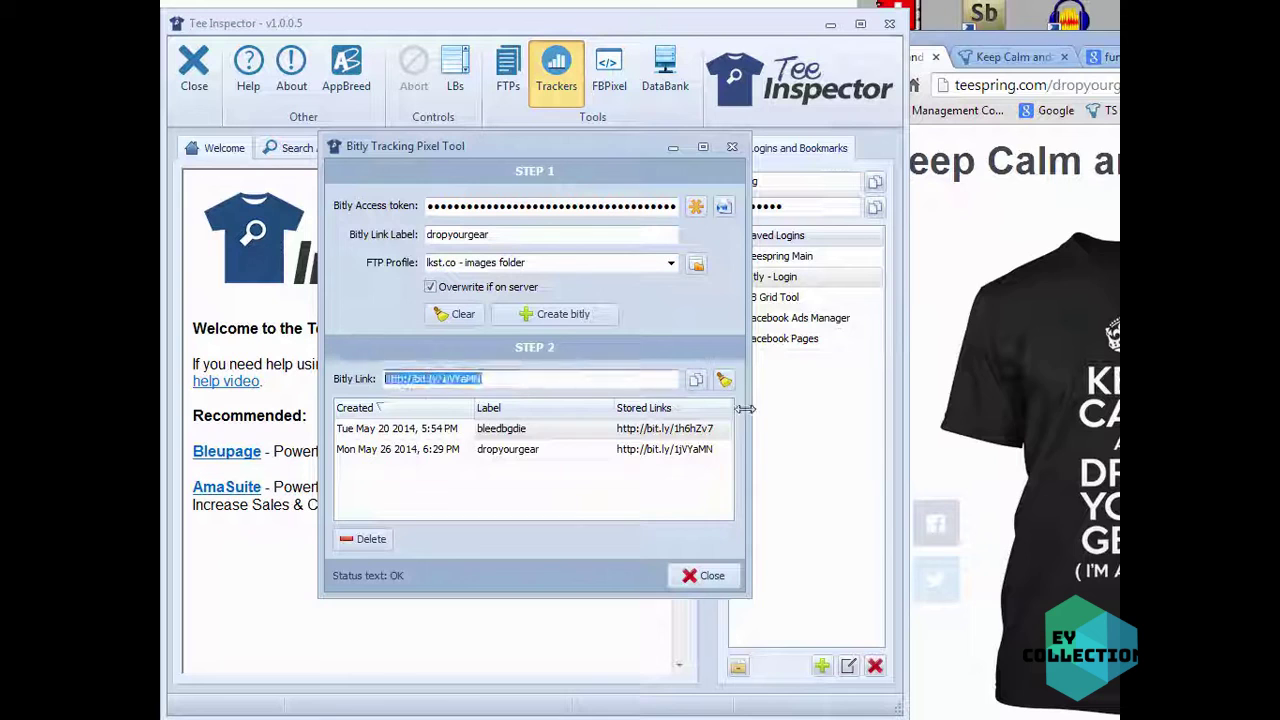
pyautogui.click(696, 380)
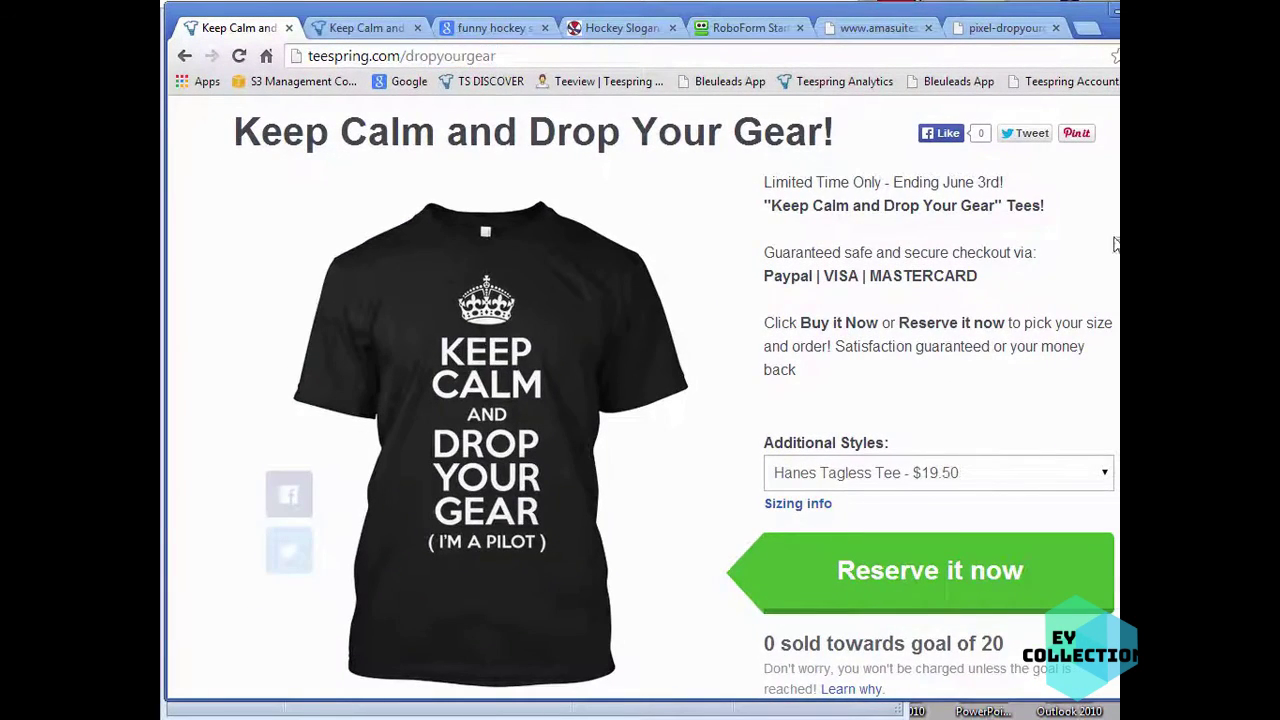
# - Go to the Teespring campaign dashboard in the browser and open the details of "Keep Calm and Drop Your Gear!" for editing
pyautogui.scroll(2, 1000, 300)
pyautogui.click(987, 147)
pyautogui.click(1000, 177)
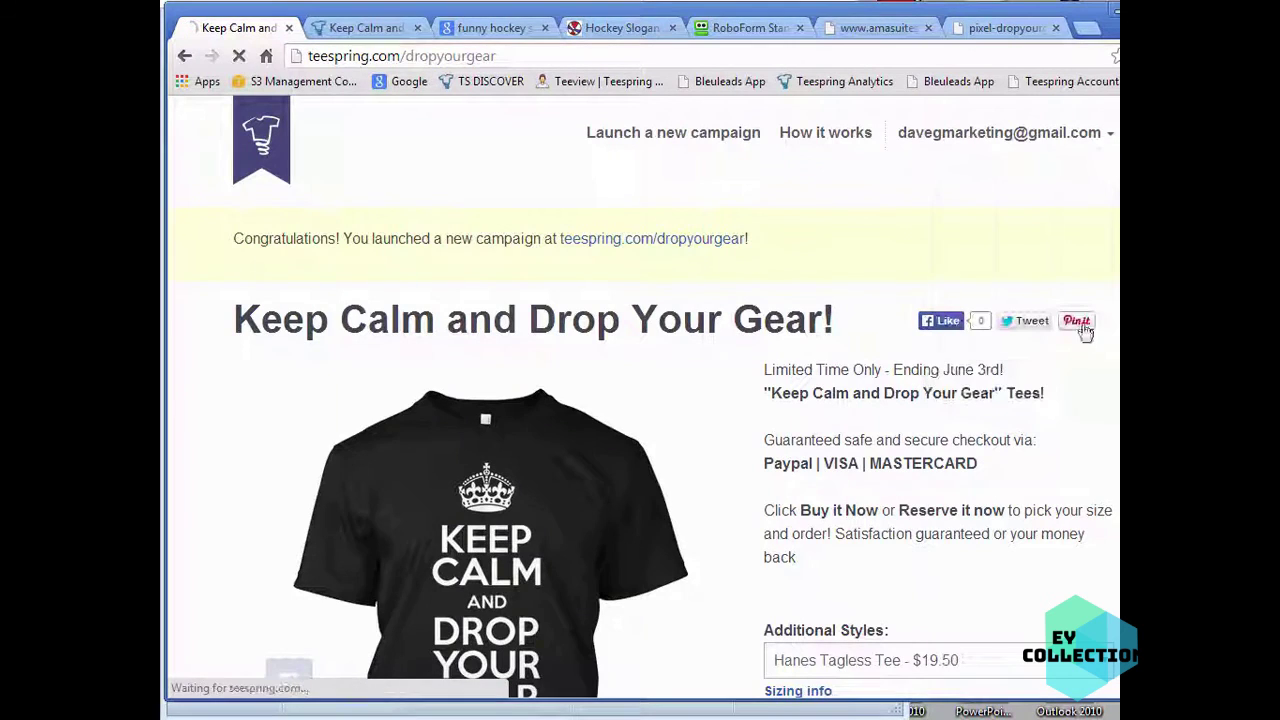
pyautogui.scroll(-4, 1105, 498)
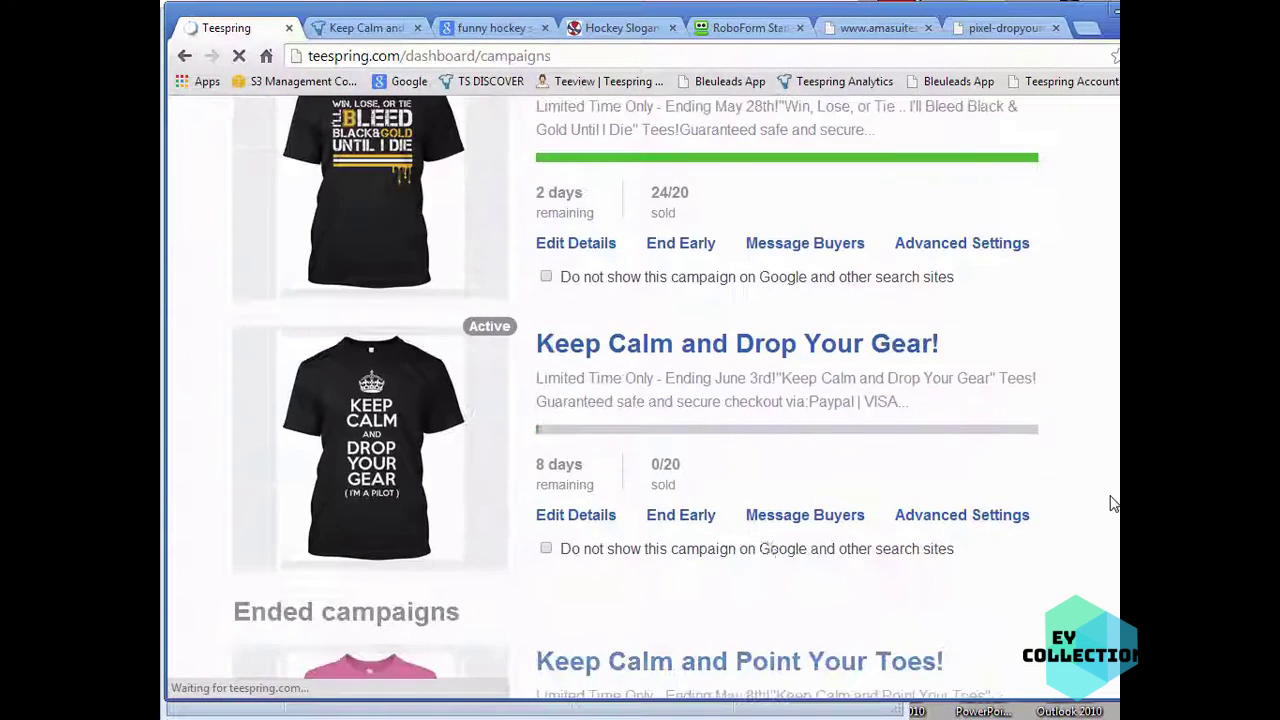
pyautogui.click(577, 516)
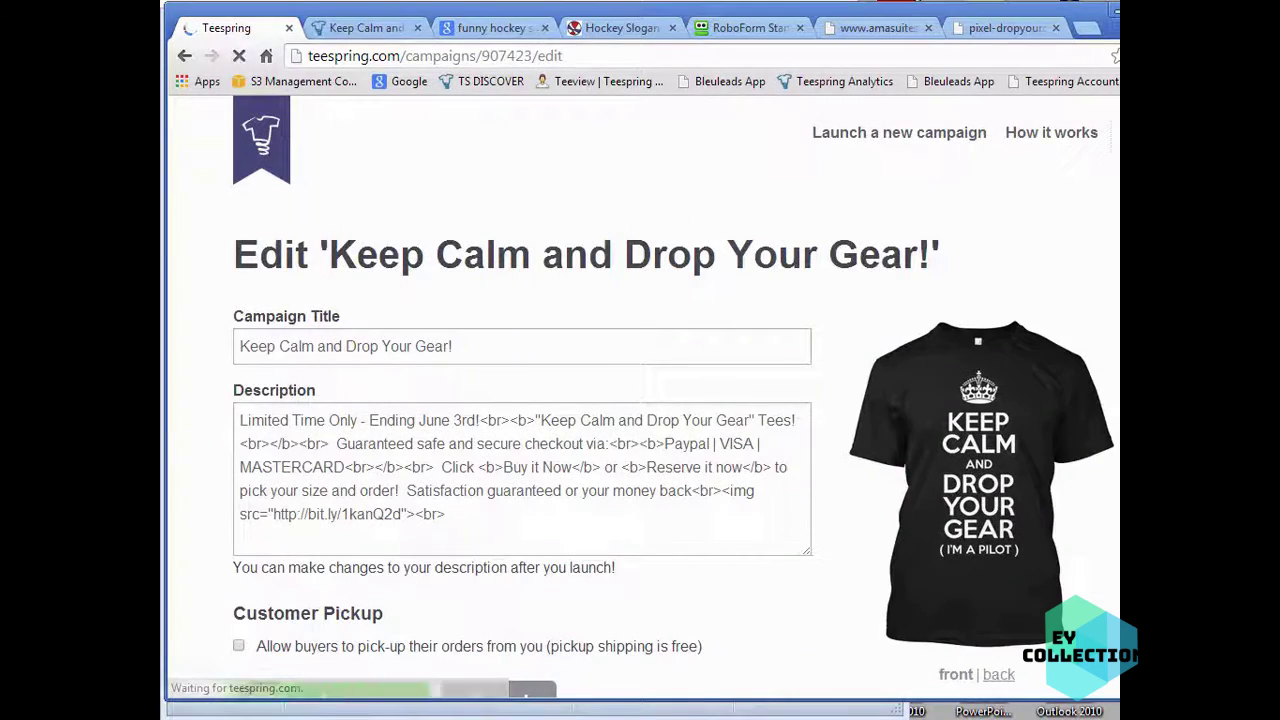
pyautogui.click(689, 420)
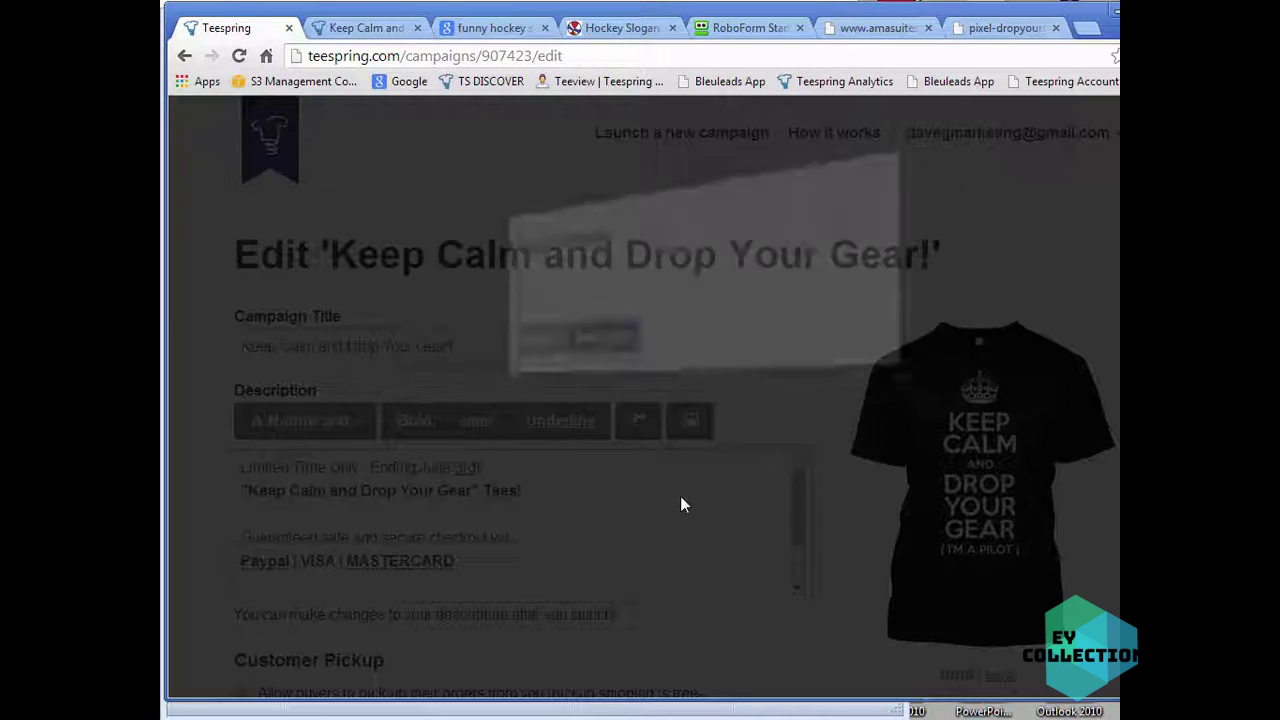
pyautogui.moveTo(563, 271); pyautogui.dragTo(413, 281)
pyautogui.hotkey('ctrl', 'v')
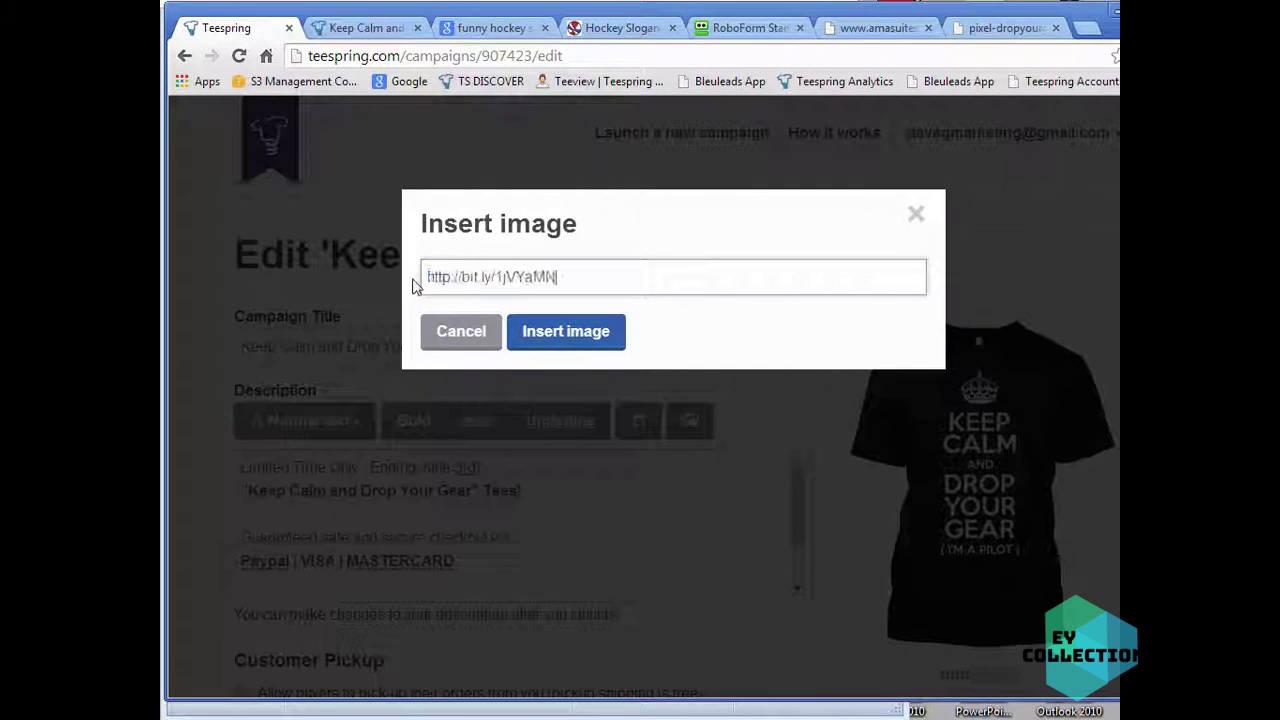
pyautogui.click(915, 218)
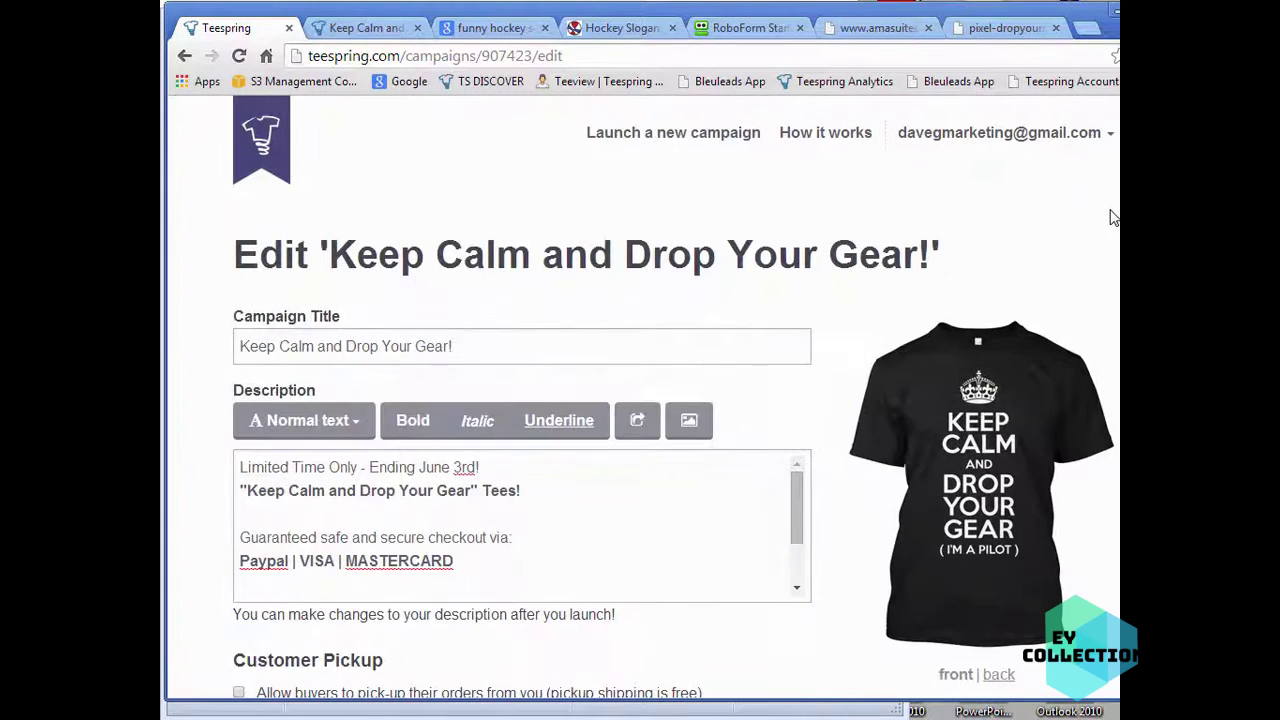
# - Return to the Teespring dashboard and bring the list of active campaigns into view
pyautogui.click(1080, 140)
pyautogui.click(1052, 180)
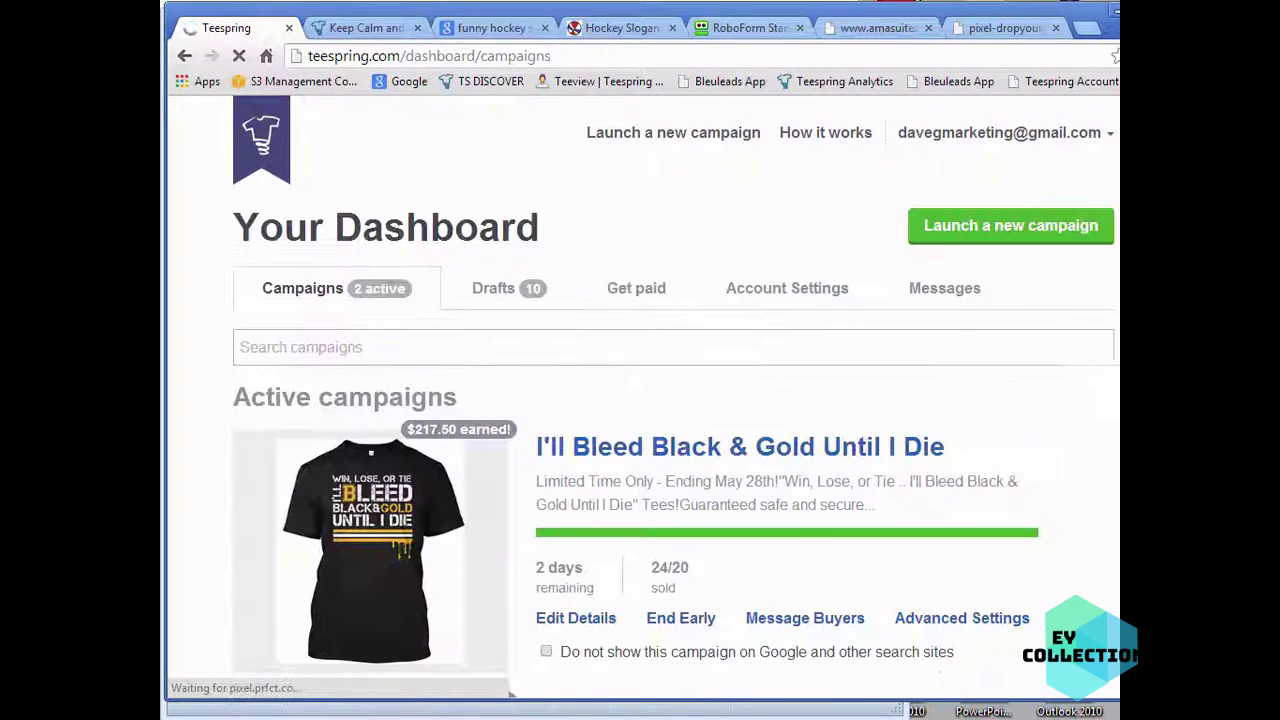
pyautogui.scroll(-2, 1085, 395)
pyautogui.scroll(-1, 1091, 399)
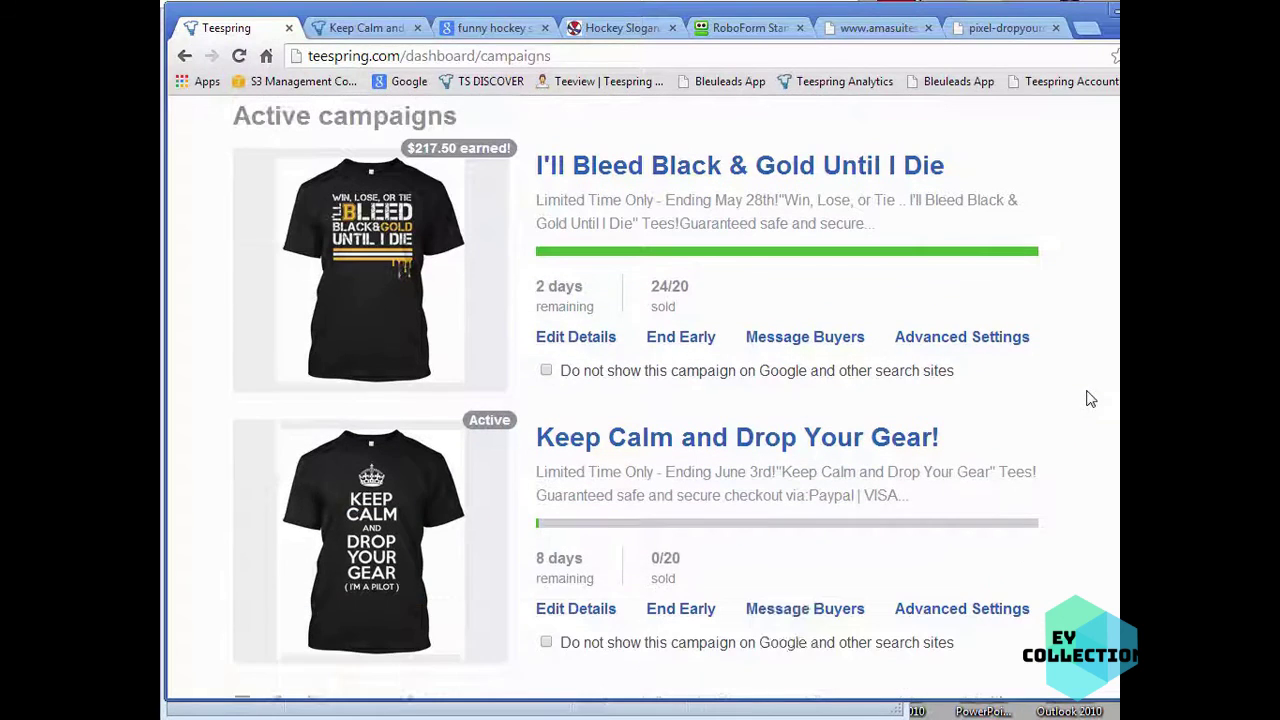